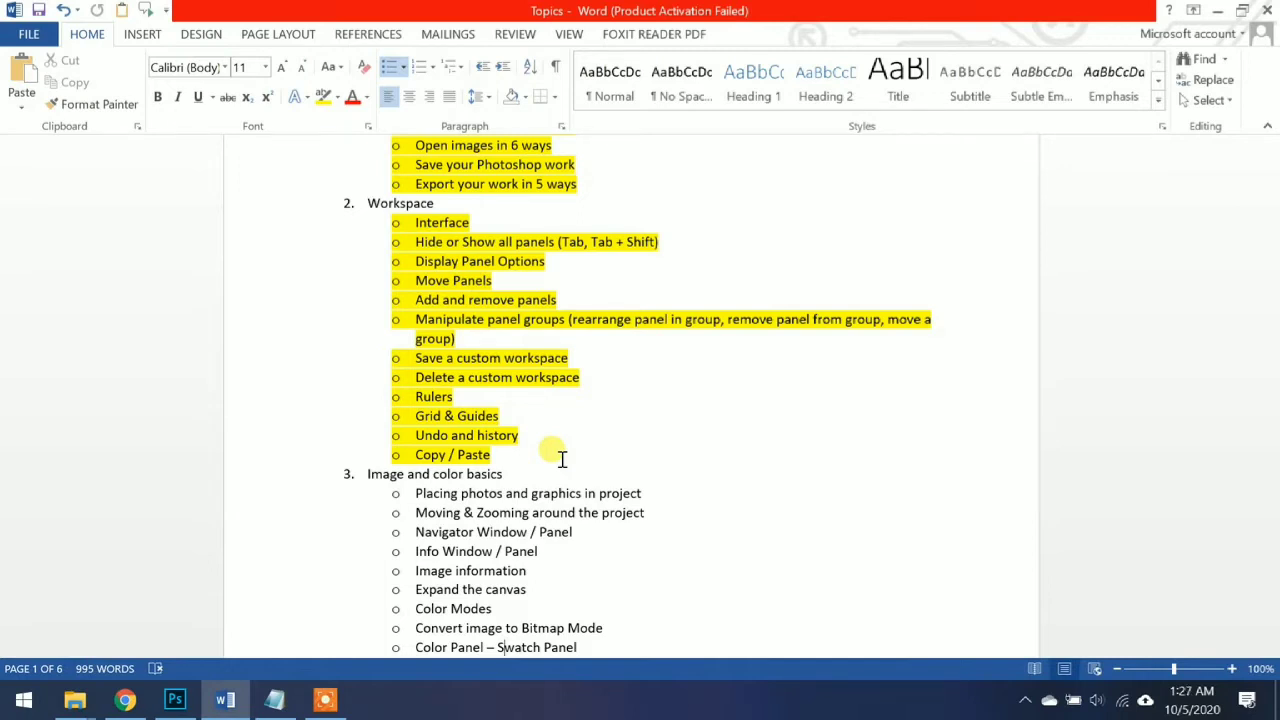
- Switch to Photoshop and create a new document 1000 pixels wide and 600 pixels high at 72 pixels/inch
{"action": "left_click", "coordinate": [170, 702]}
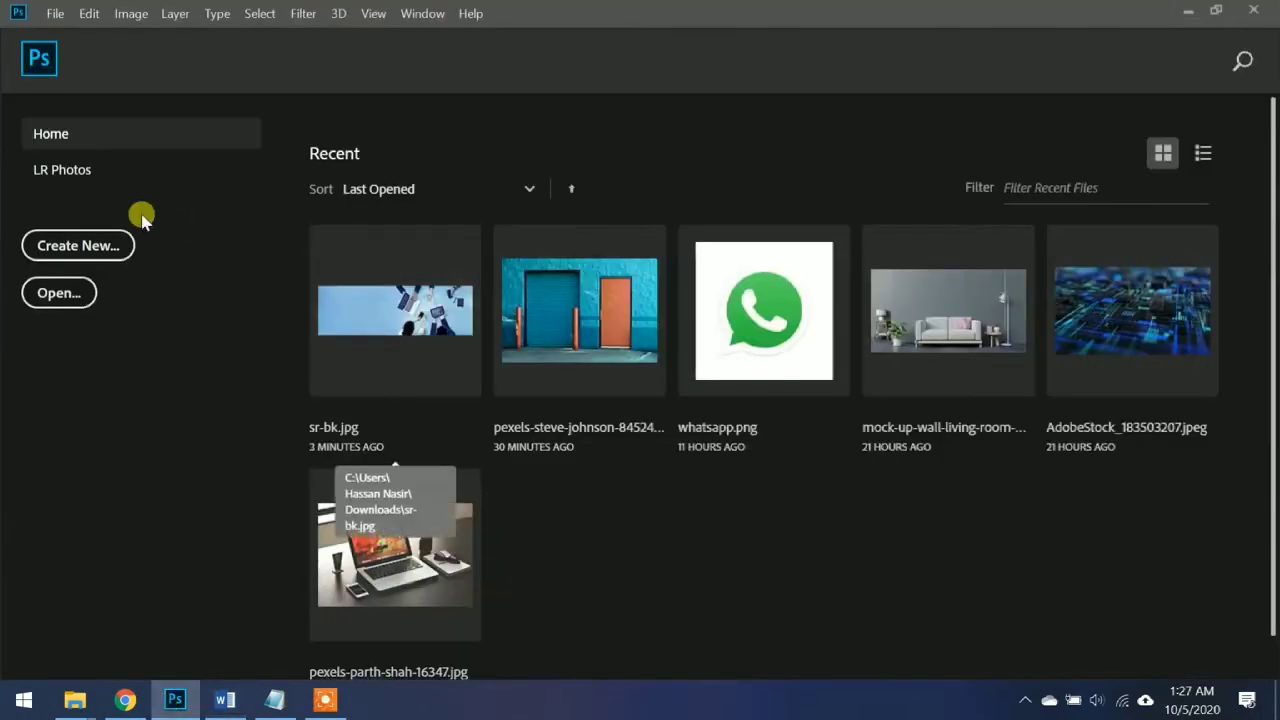
{"action": "left_click", "coordinate": [60, 293]}
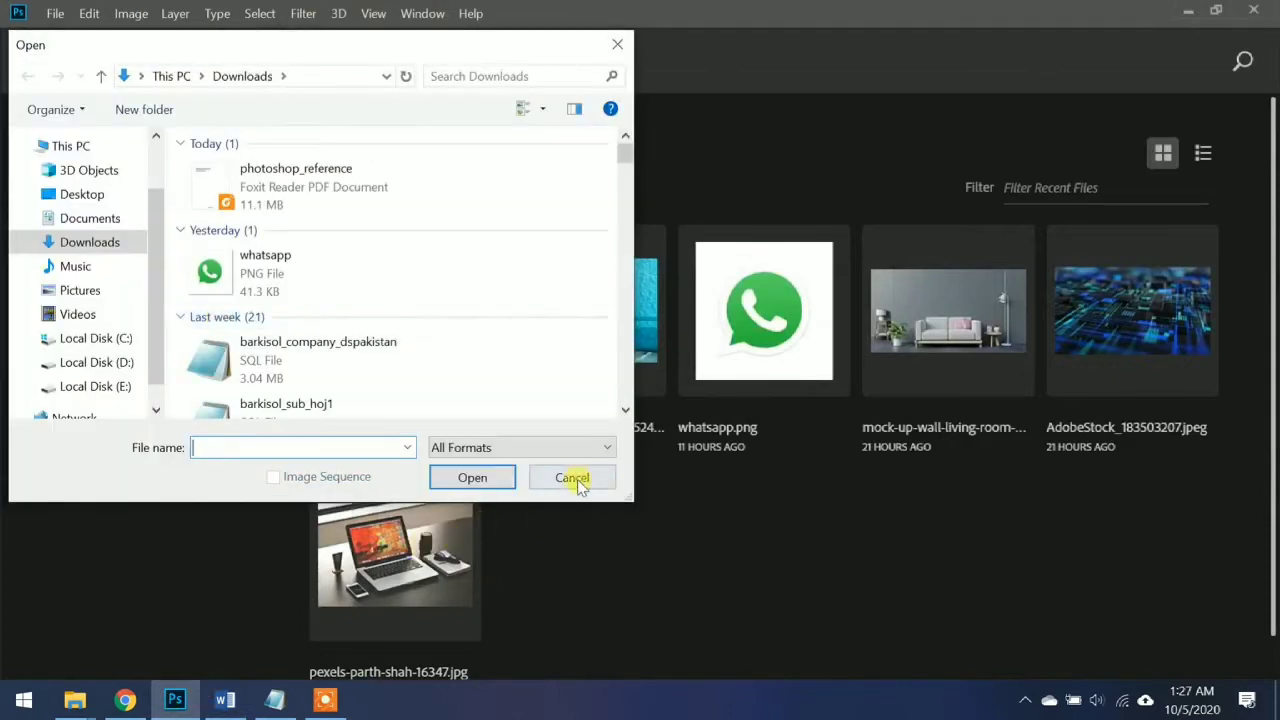
{"action": "left_click", "coordinate": [572, 477]}
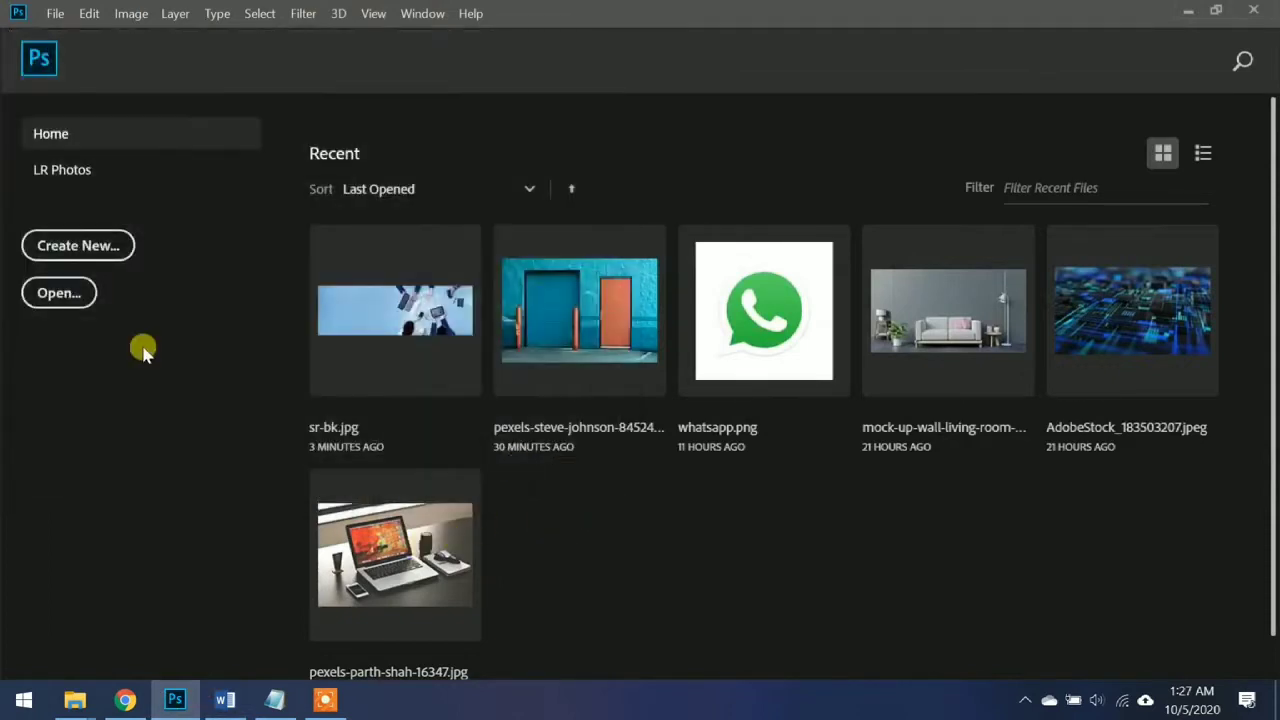
{"action": "left_click", "coordinate": [78, 248]}
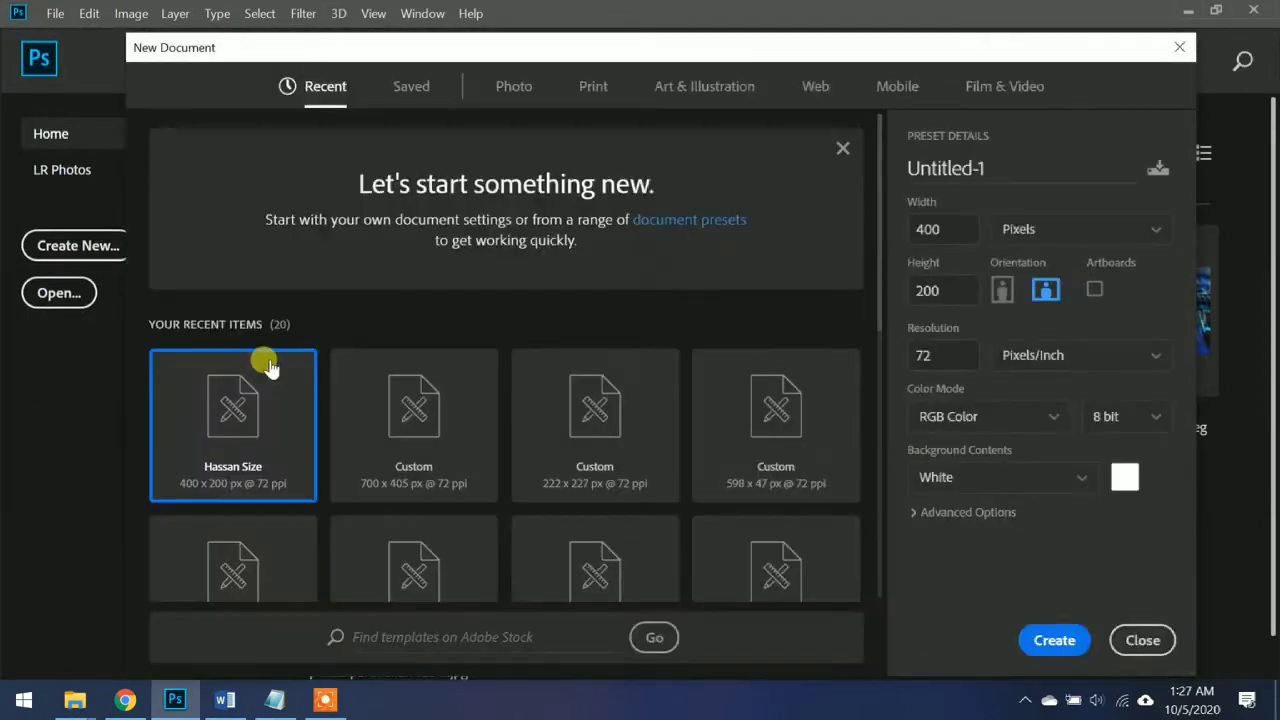
{"action": "left_click_drag", "start_coordinate": [951, 228], "coordinate": [910, 232]}
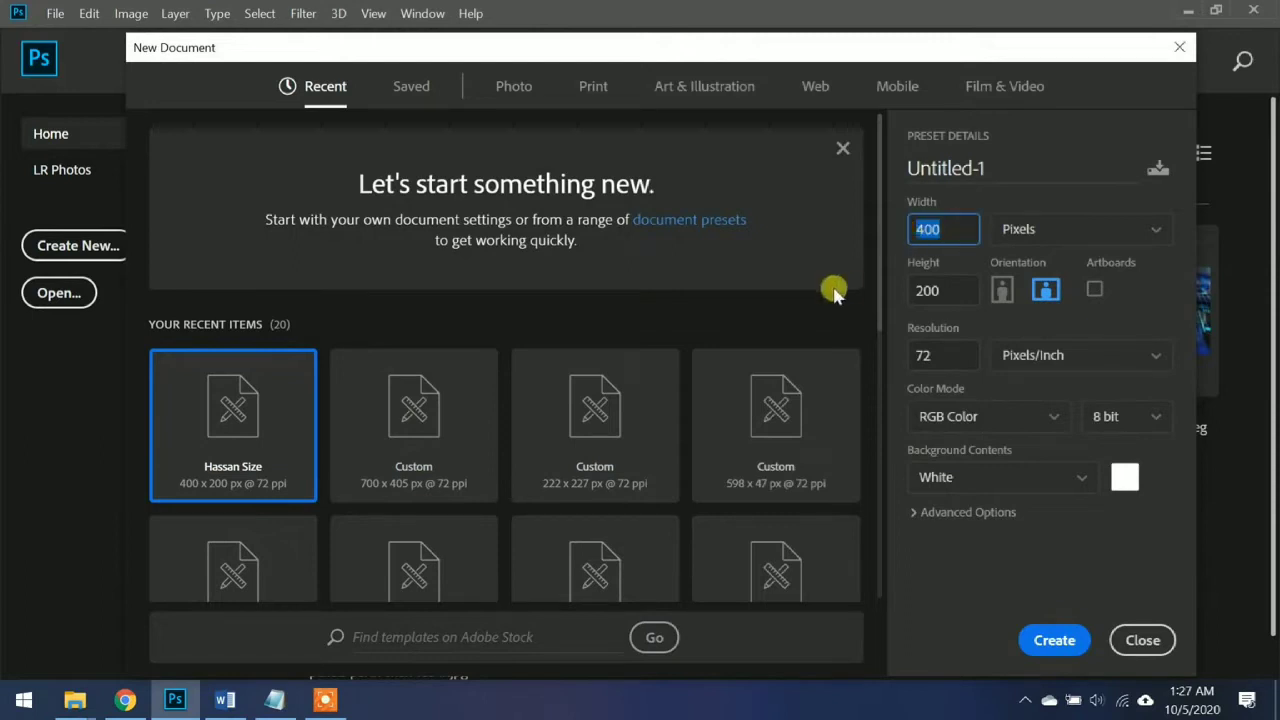
{"action": "key", "text": "Tab"}
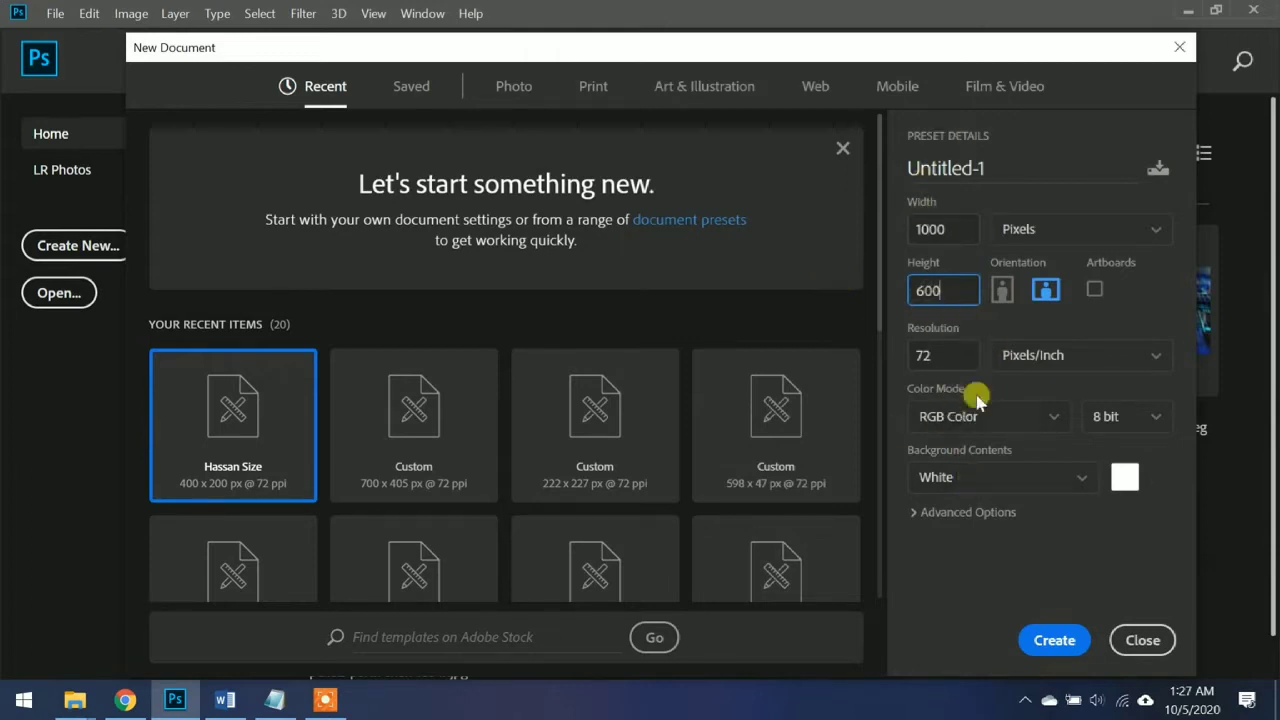
{"action": "left_click", "coordinate": [1049, 637]}
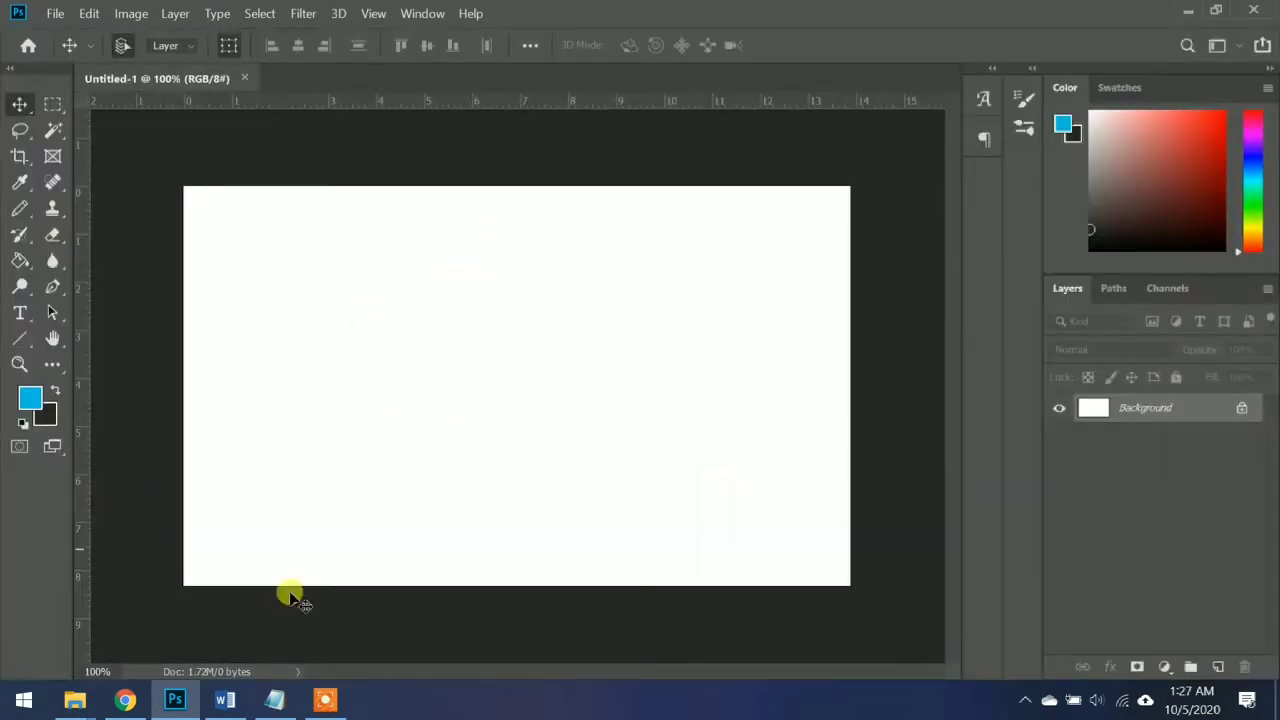
- Place the placeimg_640_480_nature image from the Downloads folder into the document, centred at about X 537, Y 263 px
{"action": "mouse_move", "coordinate": [76, 703]}
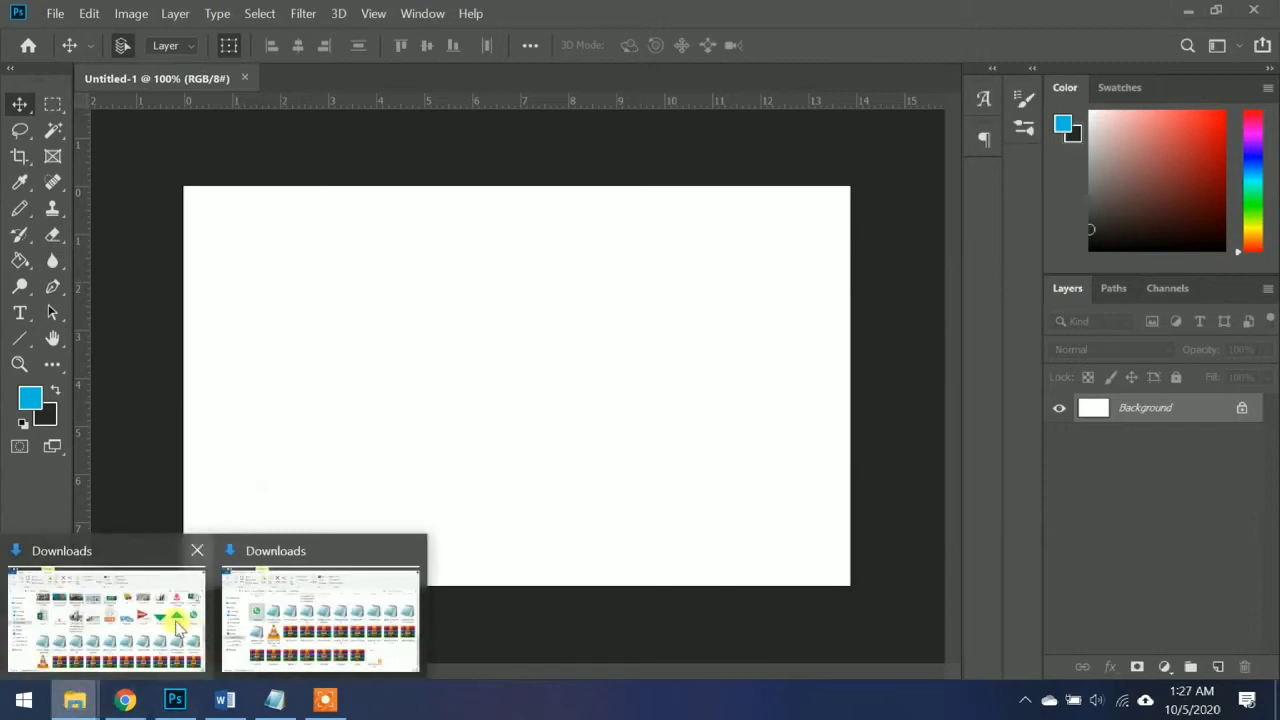
{"action": "left_click", "coordinate": [177, 614]}
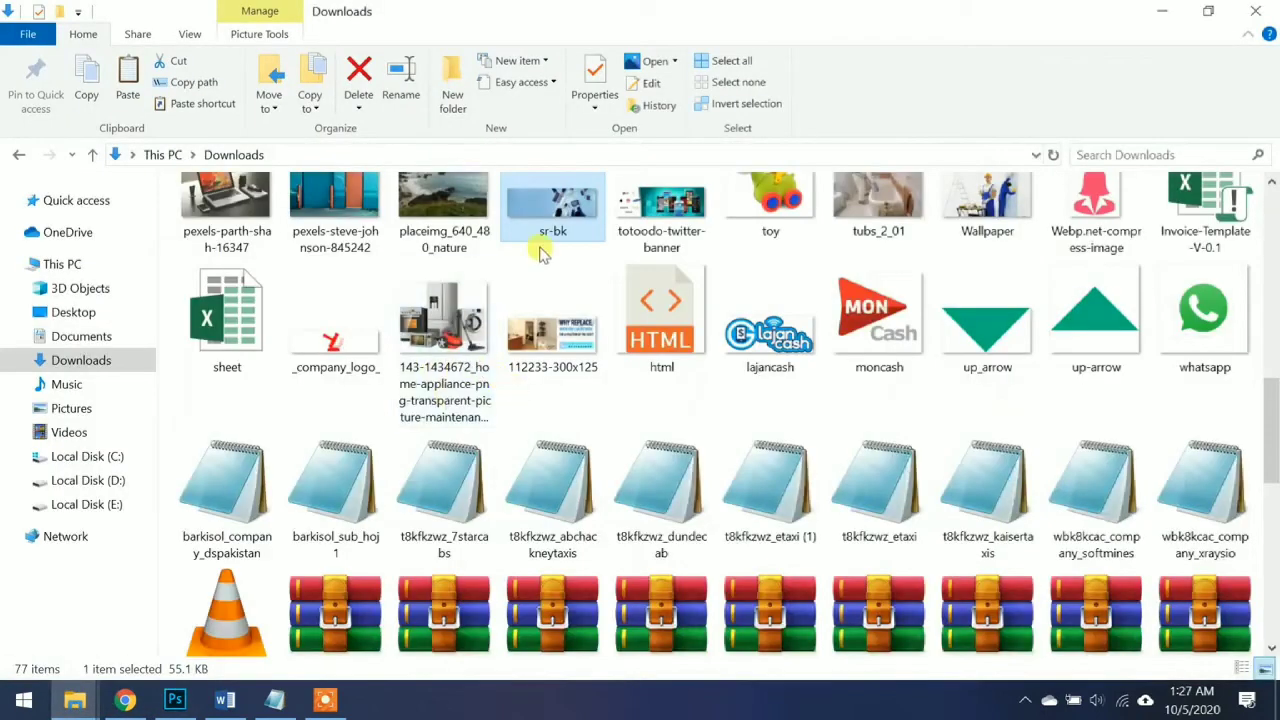
{"action": "scroll", "coordinate": [540, 245], "scroll_direction": "up", "scroll_amount": 1}
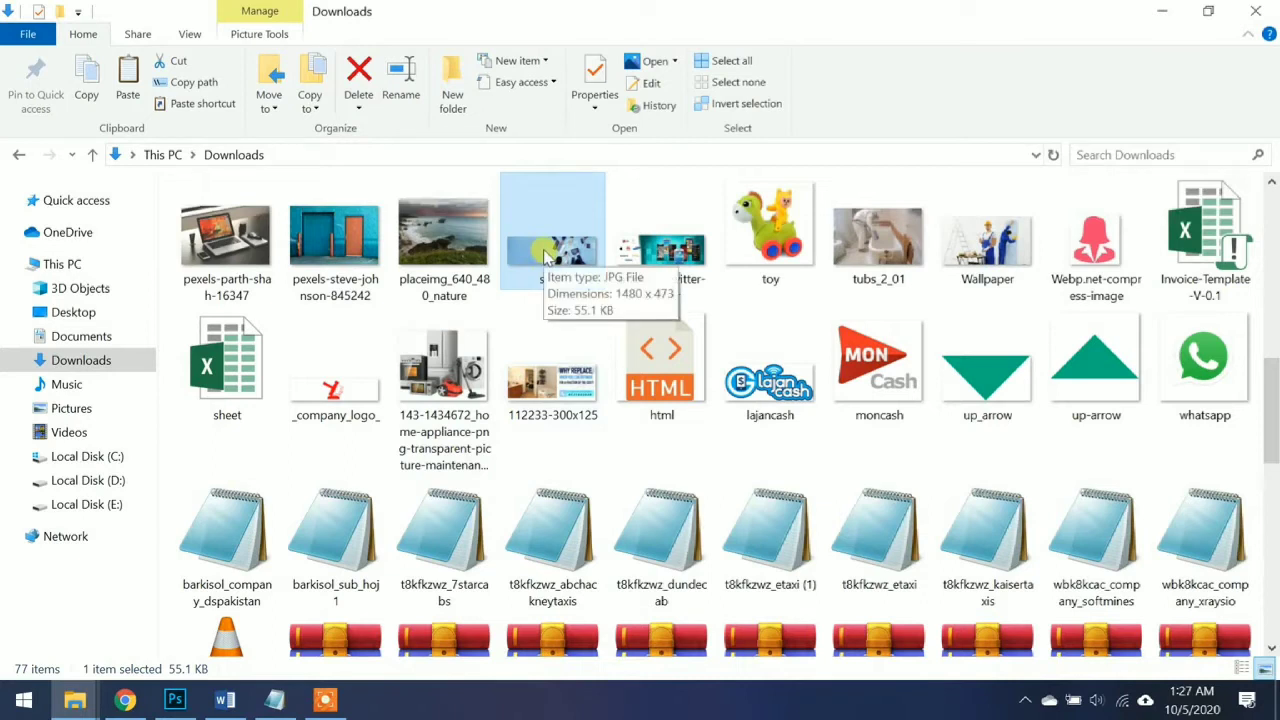
{"action": "left_click", "coordinate": [425, 258]}
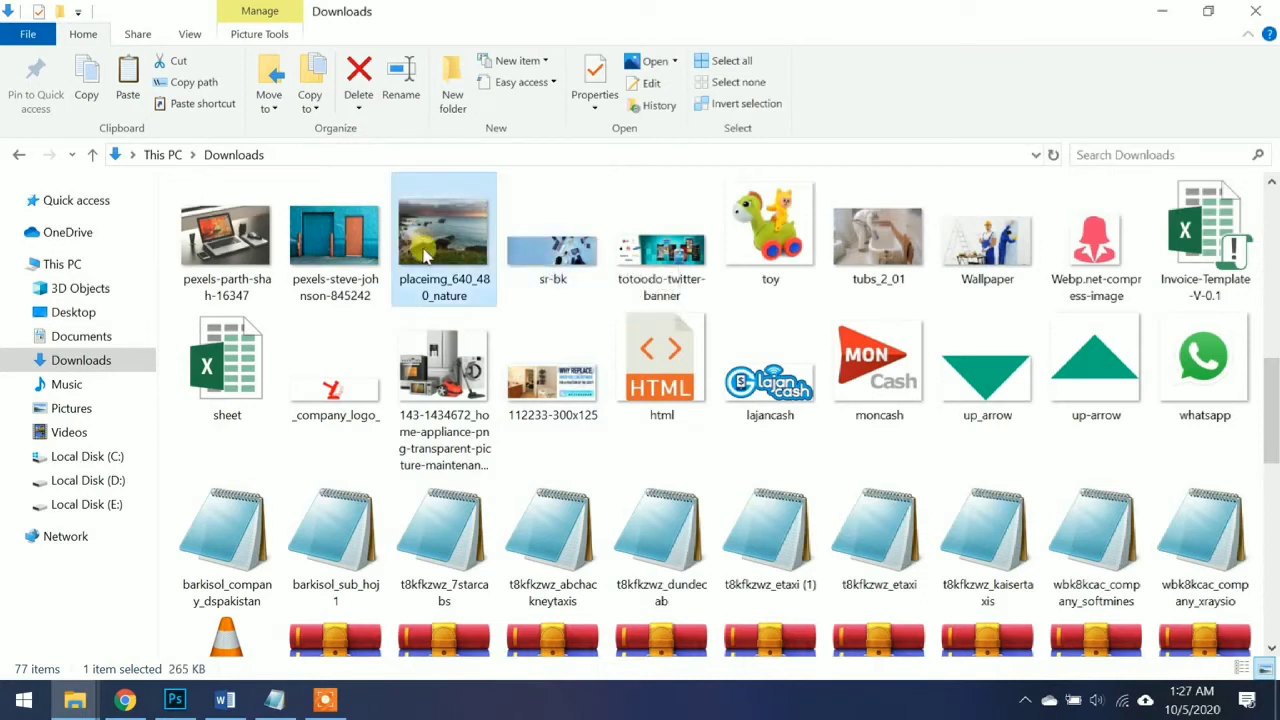
{"action": "left_click_drag", "start_coordinate": [430, 238], "coordinate": [752, 342]}
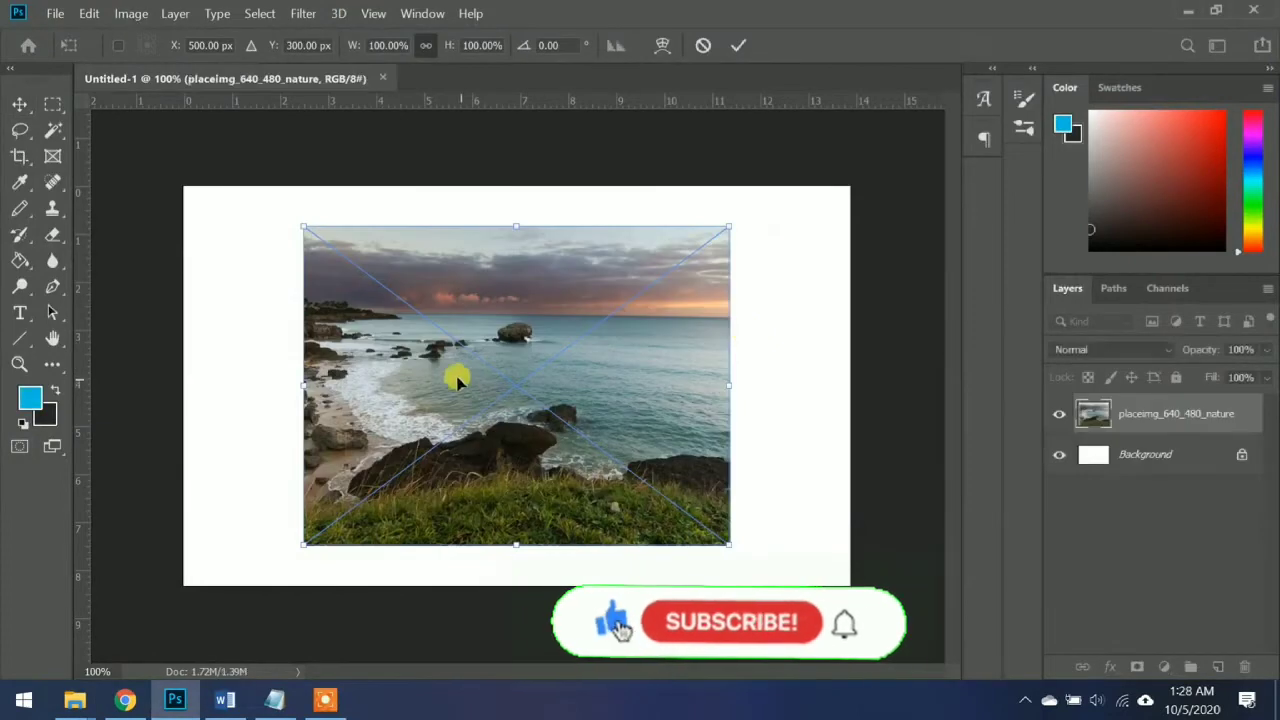
{"action": "mouse_move", "coordinate": [454, 372]}
{"action": "left_mouse_down"}
{"action": "mouse_move", "coordinate": [585, 374]}
{"action": "mouse_move", "coordinate": [567, 335]}
{"action": "mouse_move", "coordinate": [557, 418]}
{"action": "mouse_move", "coordinate": [527, 402]}
{"action": "mouse_move", "coordinate": [500, 315]}
{"action": "mouse_move", "coordinate": [352, 402]}
{"action": "mouse_move", "coordinate": [472, 428]}
{"action": "mouse_move", "coordinate": [591, 277]}
{"action": "mouse_move", "coordinate": [463, 352]}
{"action": "left_mouse_up"}
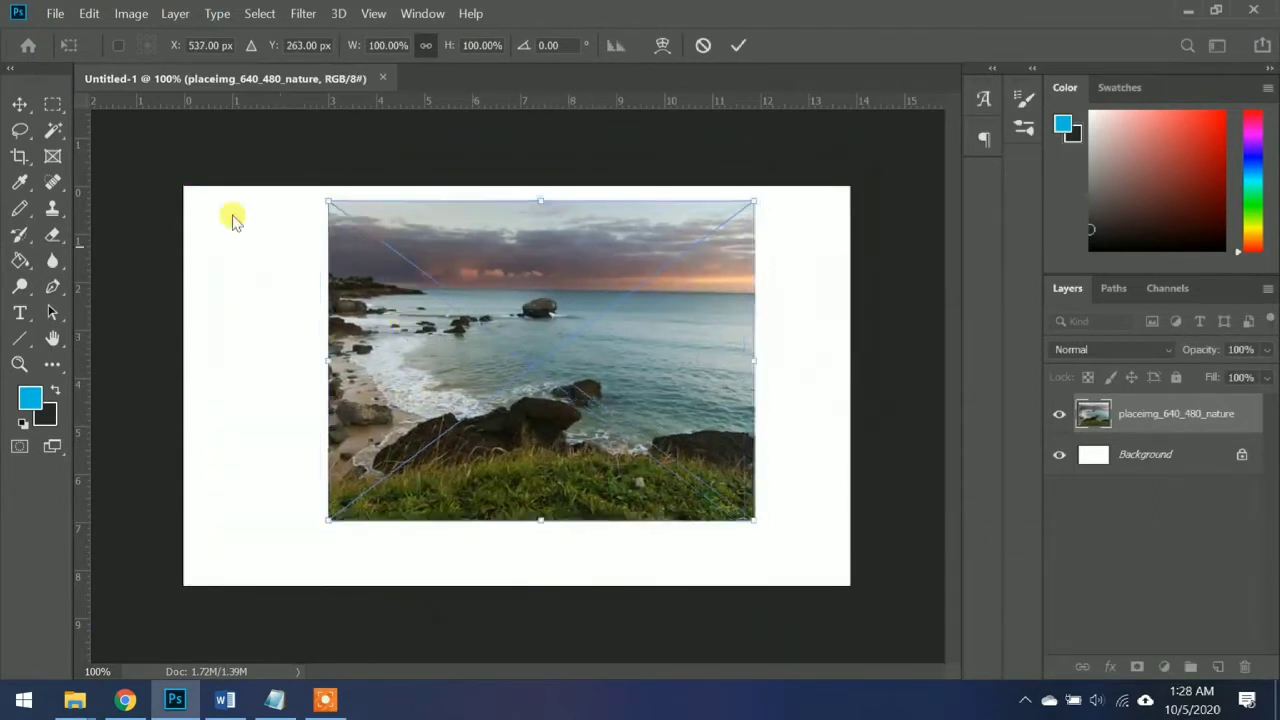
{"action": "left_click", "coordinate": [19, 106]}
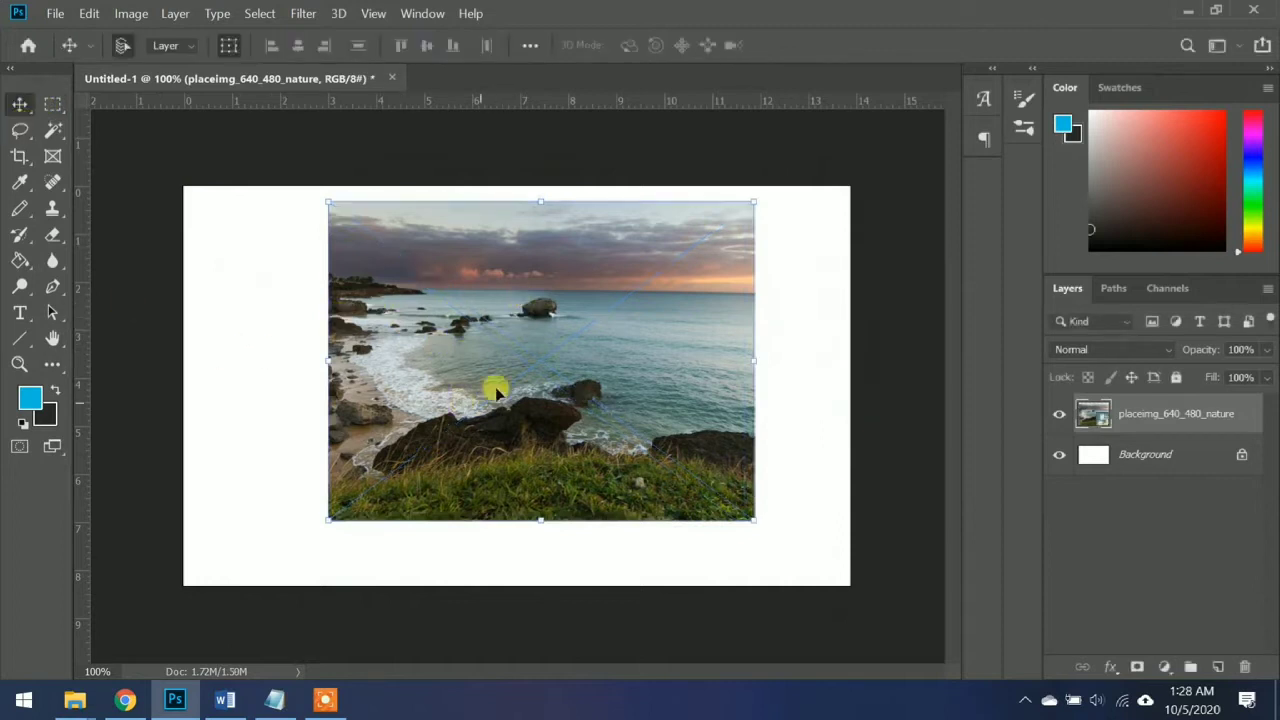
- Move the nature image around the canvas and leave it centred at about X 648, Y 272 px
{"action": "left_click_drag", "start_coordinate": [510, 358], "coordinate": [571, 406]}
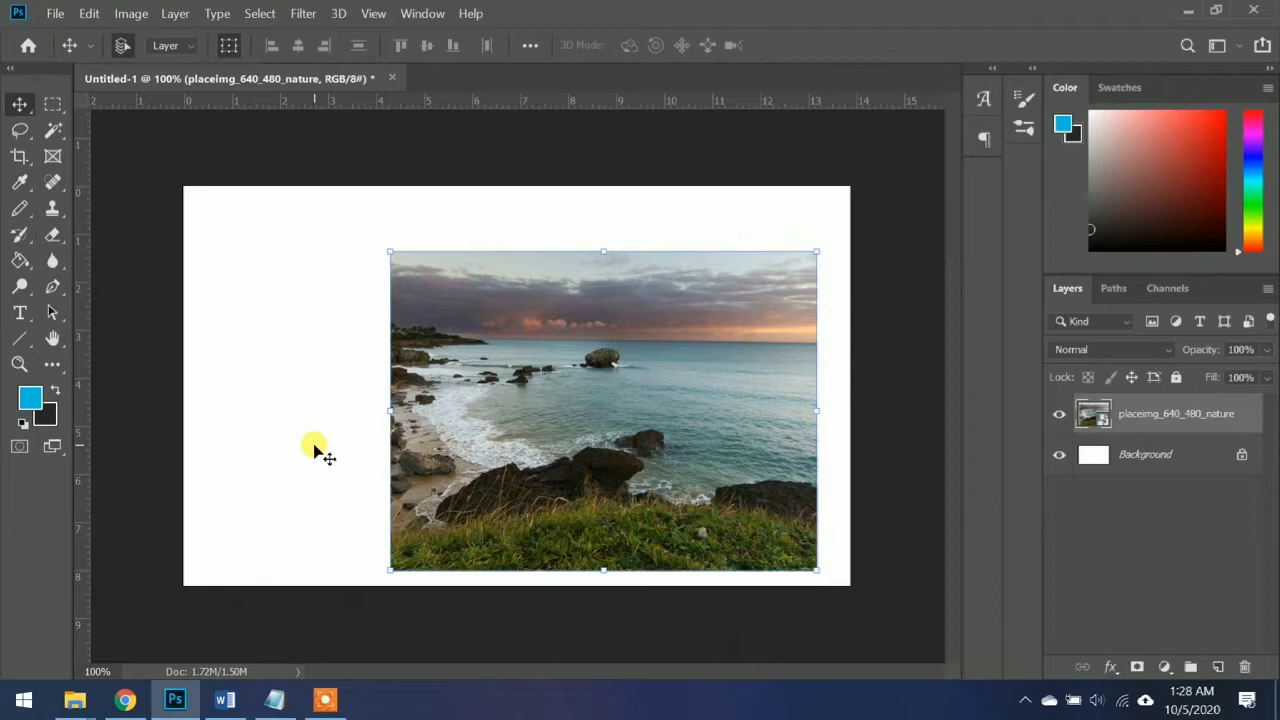
{"action": "left_click_drag", "start_coordinate": [544, 406], "coordinate": [580, 335]}
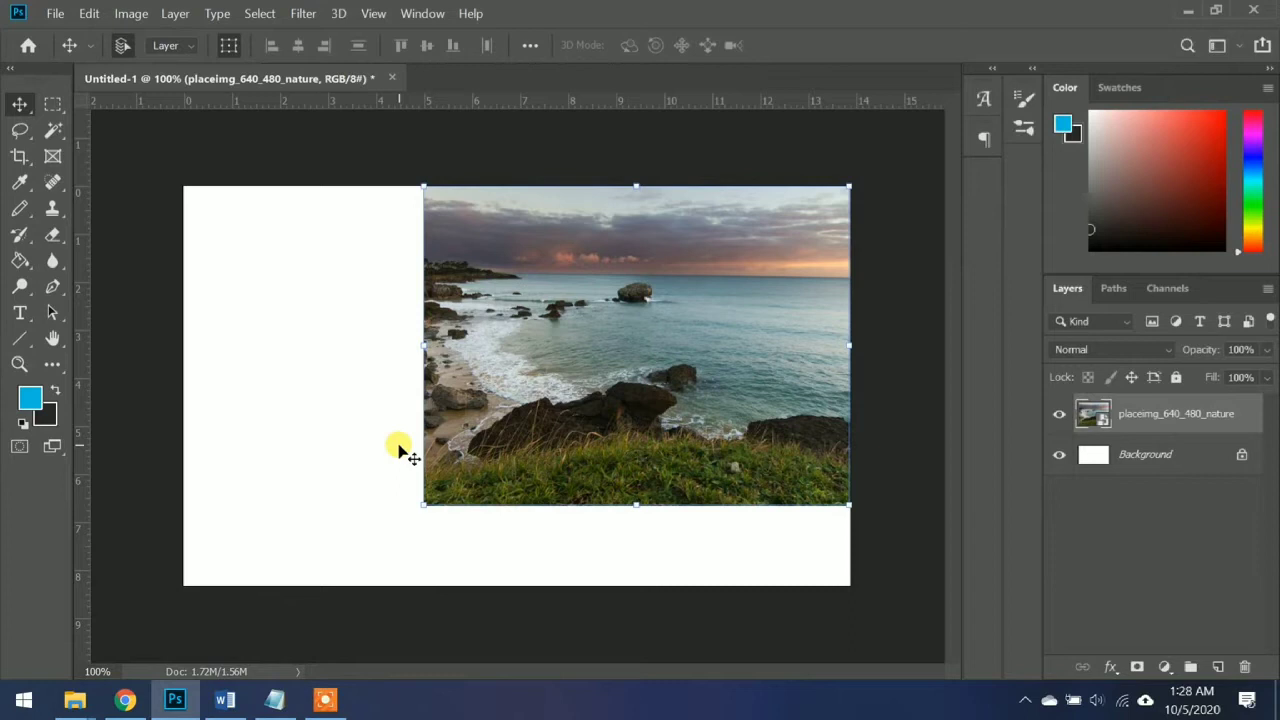
{"action": "left_click_drag", "start_coordinate": [587, 340], "coordinate": [587, 380]}
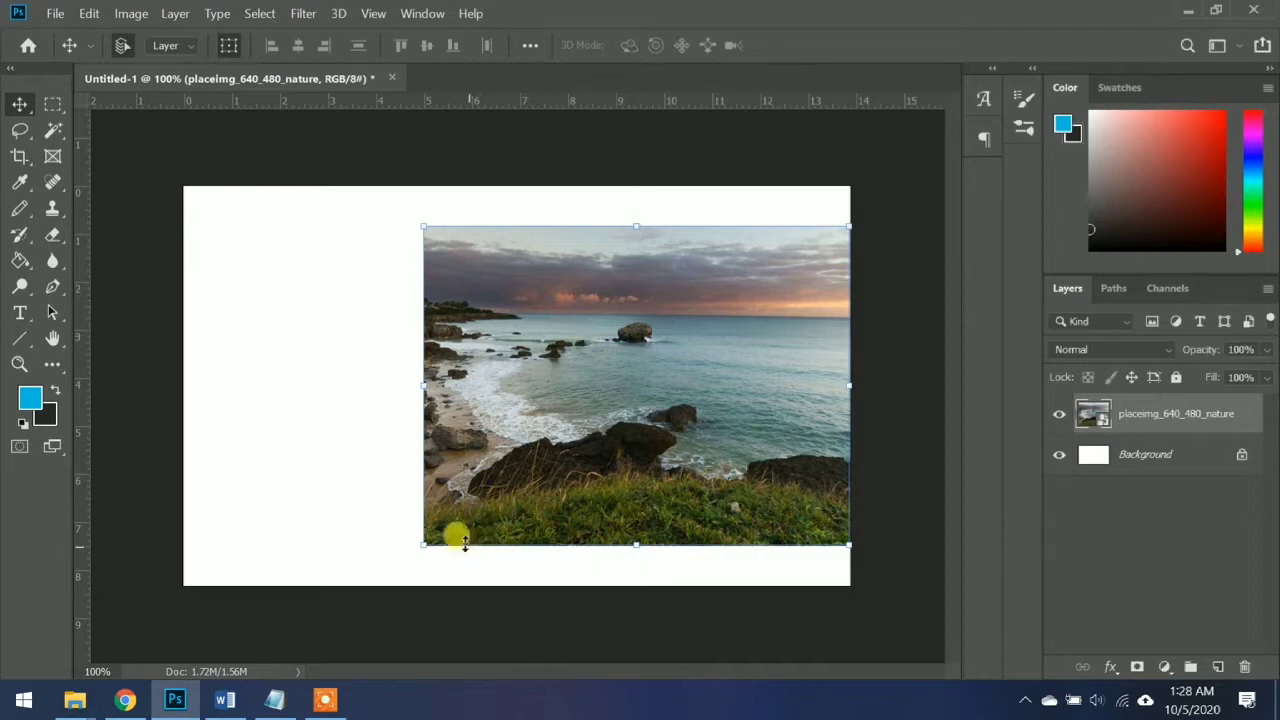
{"action": "left_click_drag", "start_coordinate": [577, 400], "coordinate": [524, 400]}
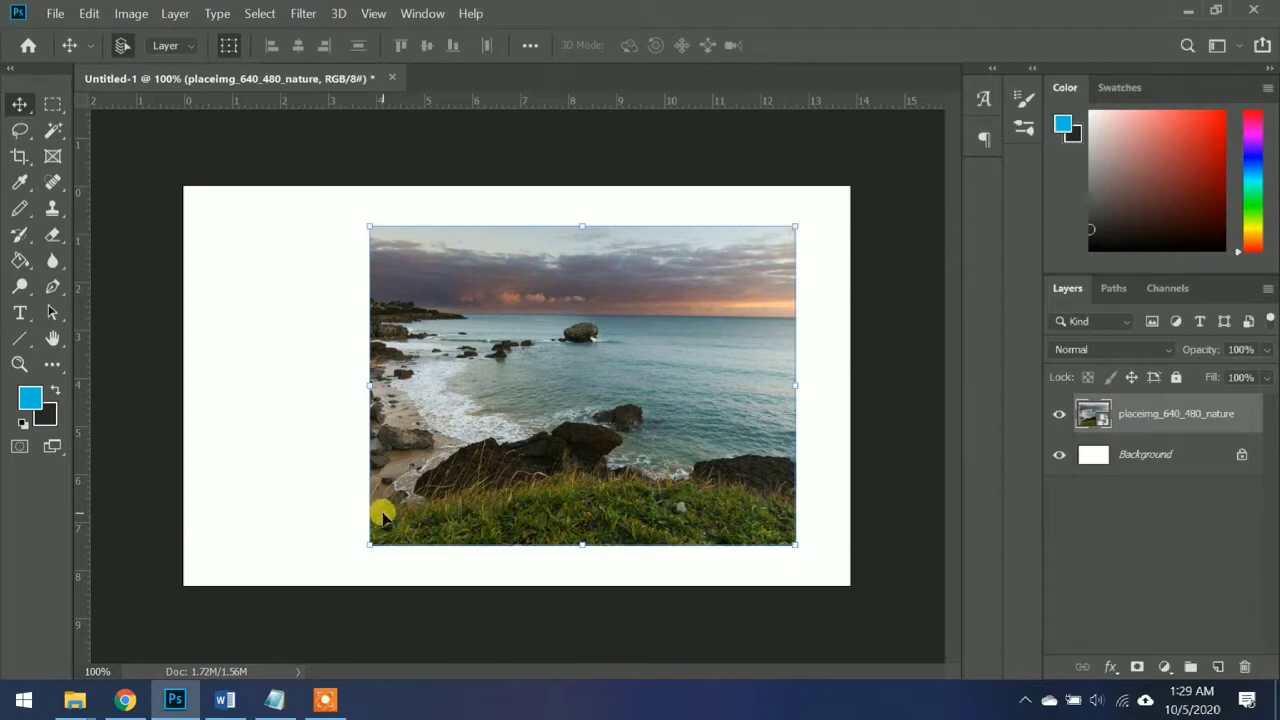
{"action": "left_click_drag", "start_coordinate": [534, 434], "coordinate": [570, 420]}
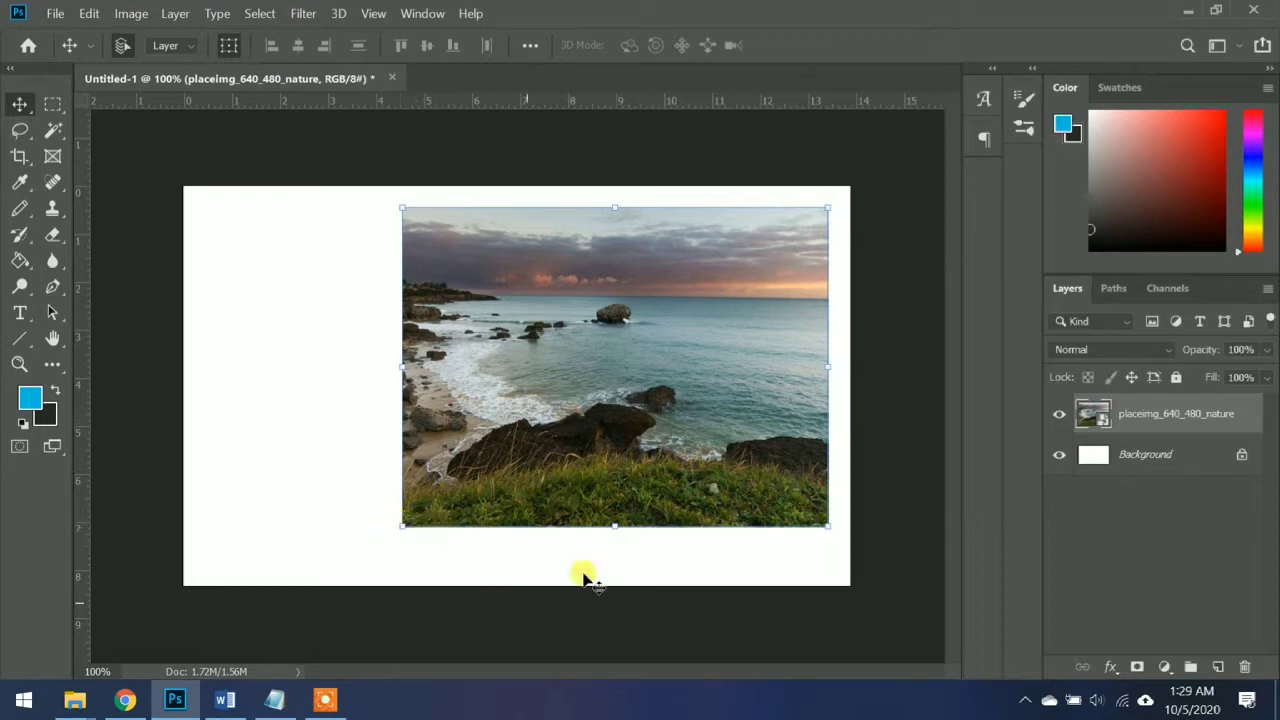
- Free-transform the nature image, resizing it proportionally from its corners and edges down to about 62% scale
{"action": "left_click", "coordinate": [397, 519]}
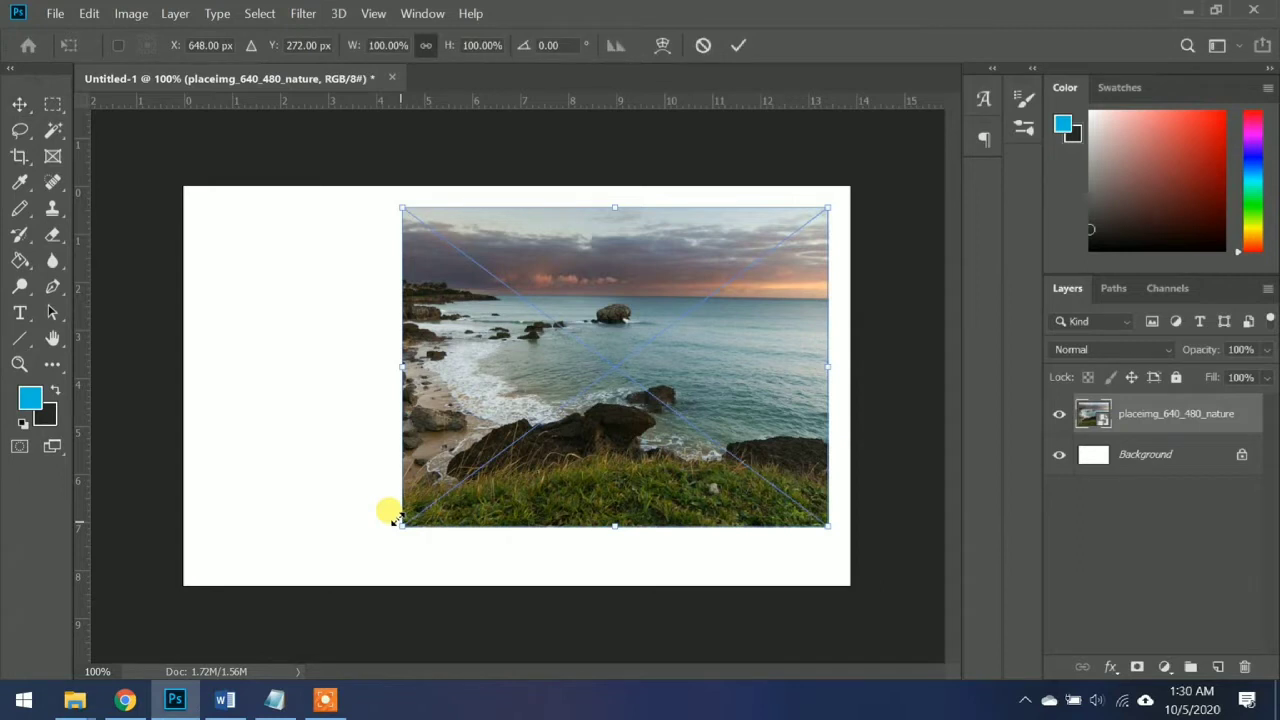
{"action": "left_click_drag", "start_coordinate": [397, 519], "coordinate": [391, 529]}
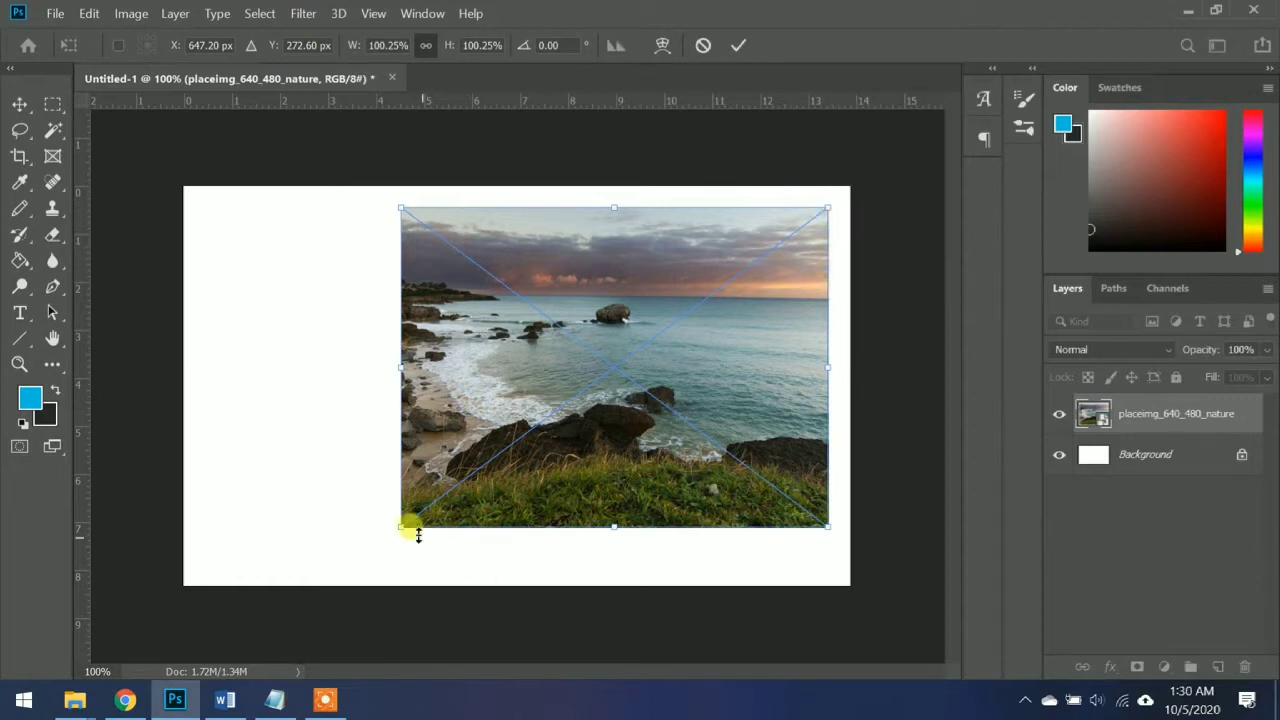
{"action": "mouse_move", "coordinate": [395, 525]}
{"action": "left_mouse_down"}
{"action": "mouse_move", "coordinate": [565, 418]}
{"action": "mouse_move", "coordinate": [612, 420]}
{"action": "mouse_move", "coordinate": [680, 366]}
{"action": "mouse_move", "coordinate": [417, 523]}
{"action": "left_mouse_up"}
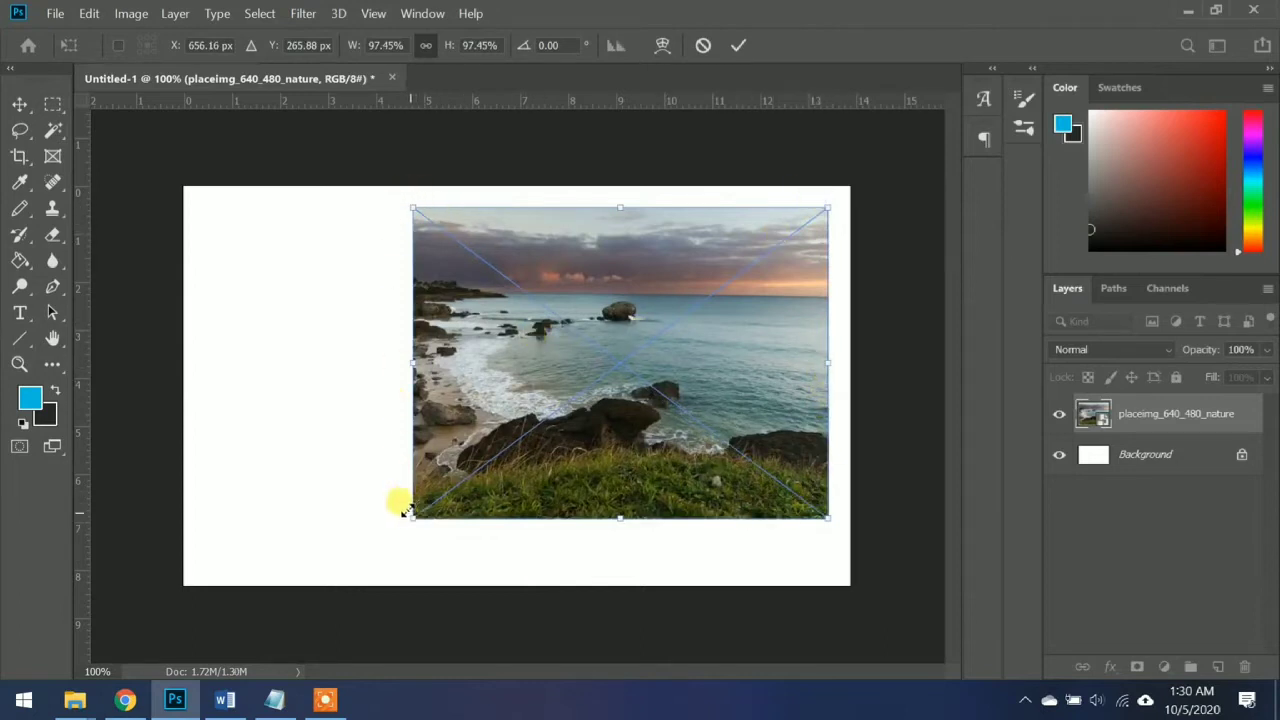
{"action": "left_click_drag", "start_coordinate": [406, 511], "coordinate": [477, 469]}
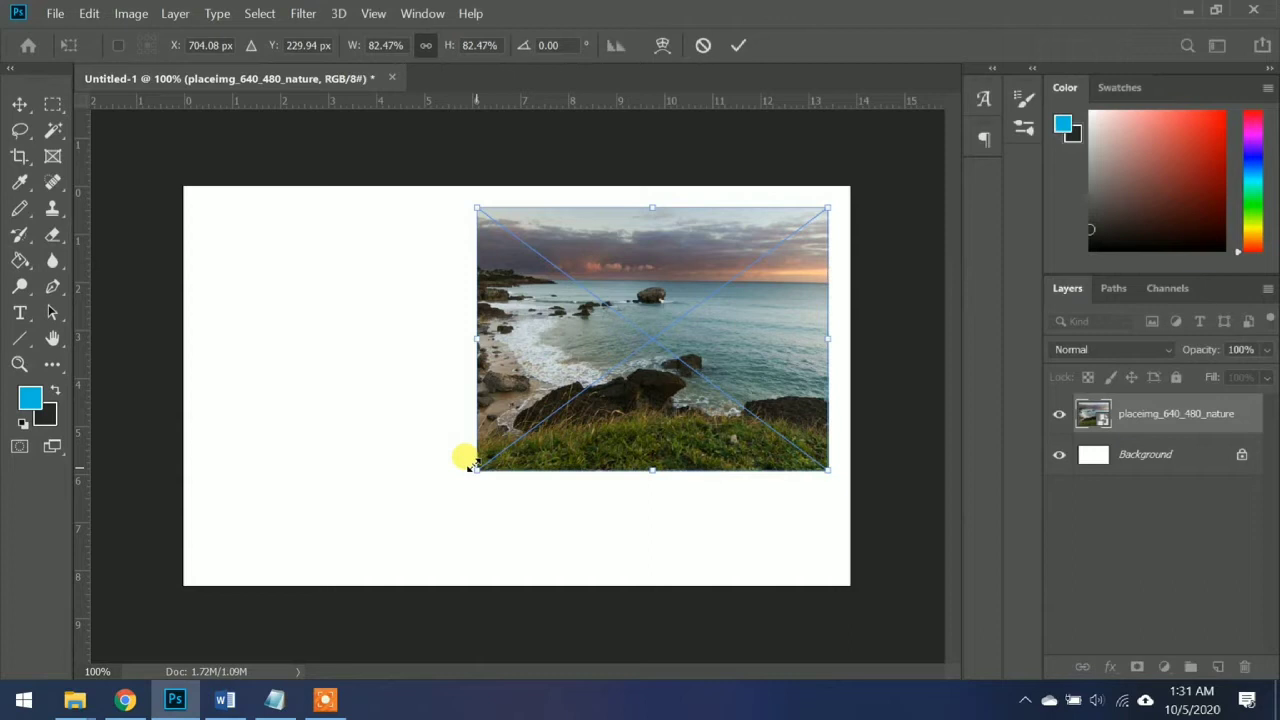
{"action": "left_click_drag", "start_coordinate": [651, 465], "coordinate": [640, 314]}
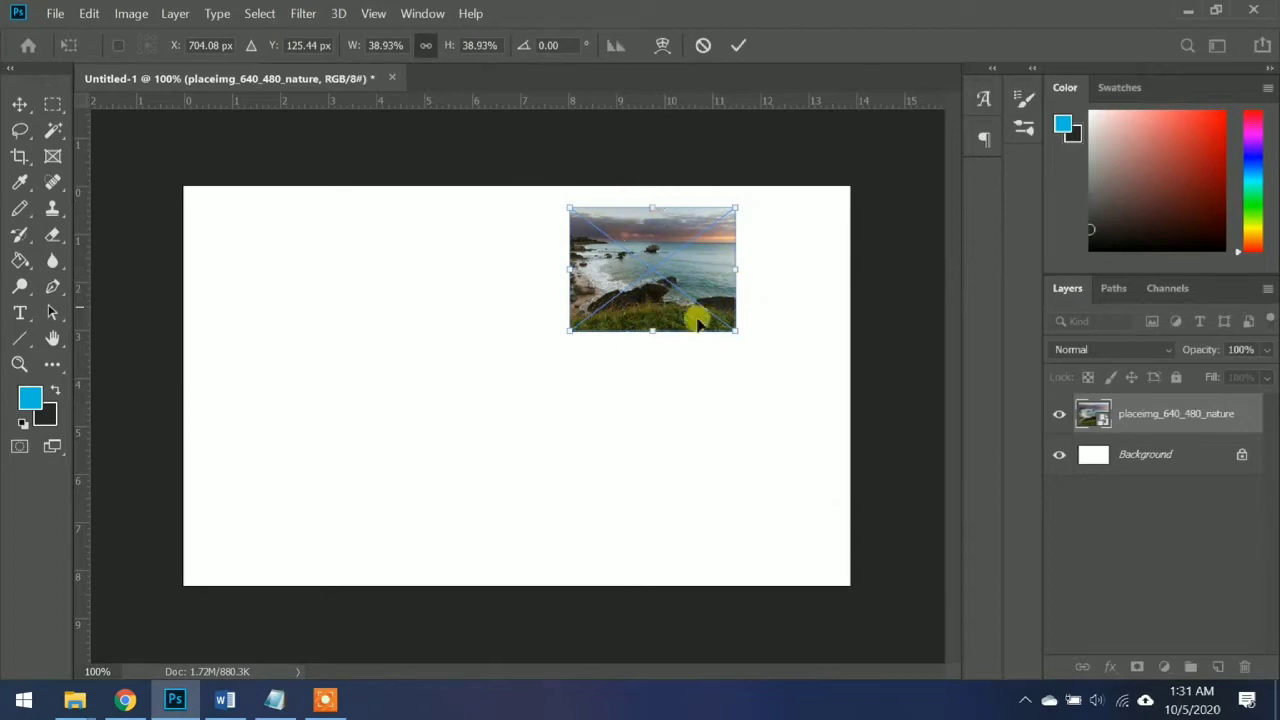
{"action": "left_click_drag", "start_coordinate": [651, 325], "coordinate": [652, 505]}
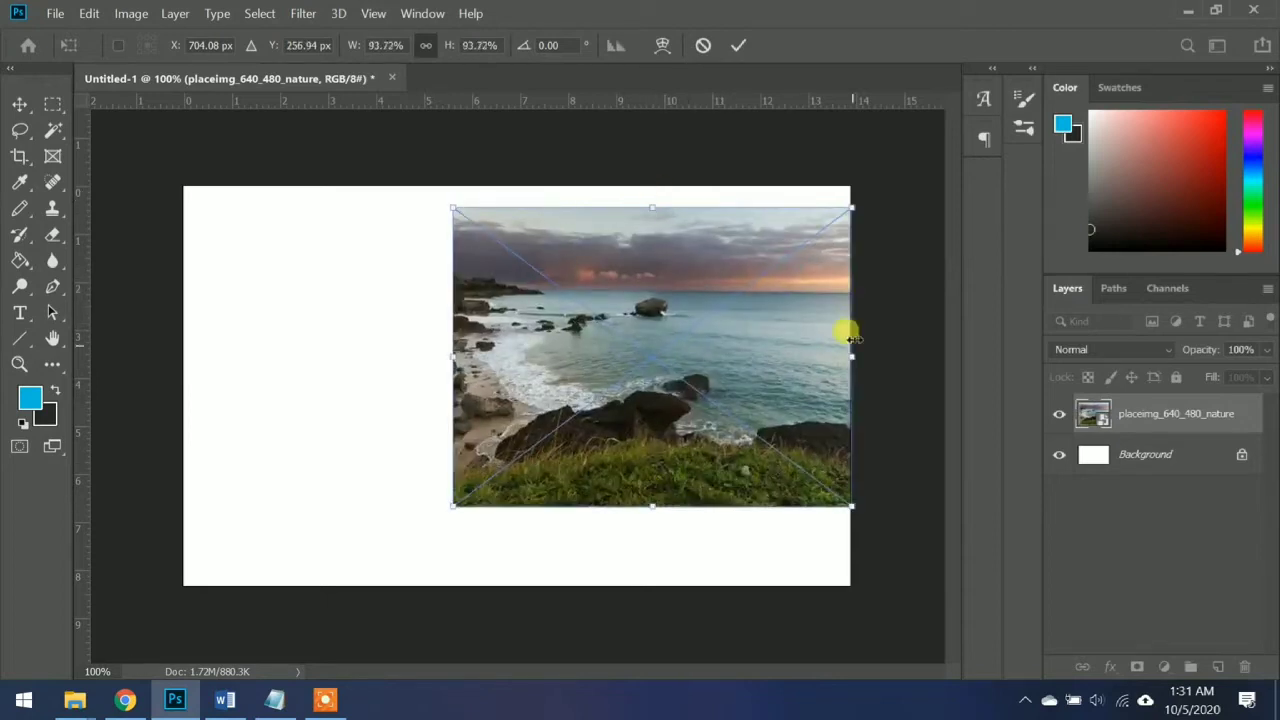
{"action": "left_click_drag", "start_coordinate": [847, 350], "coordinate": [793, 353]}
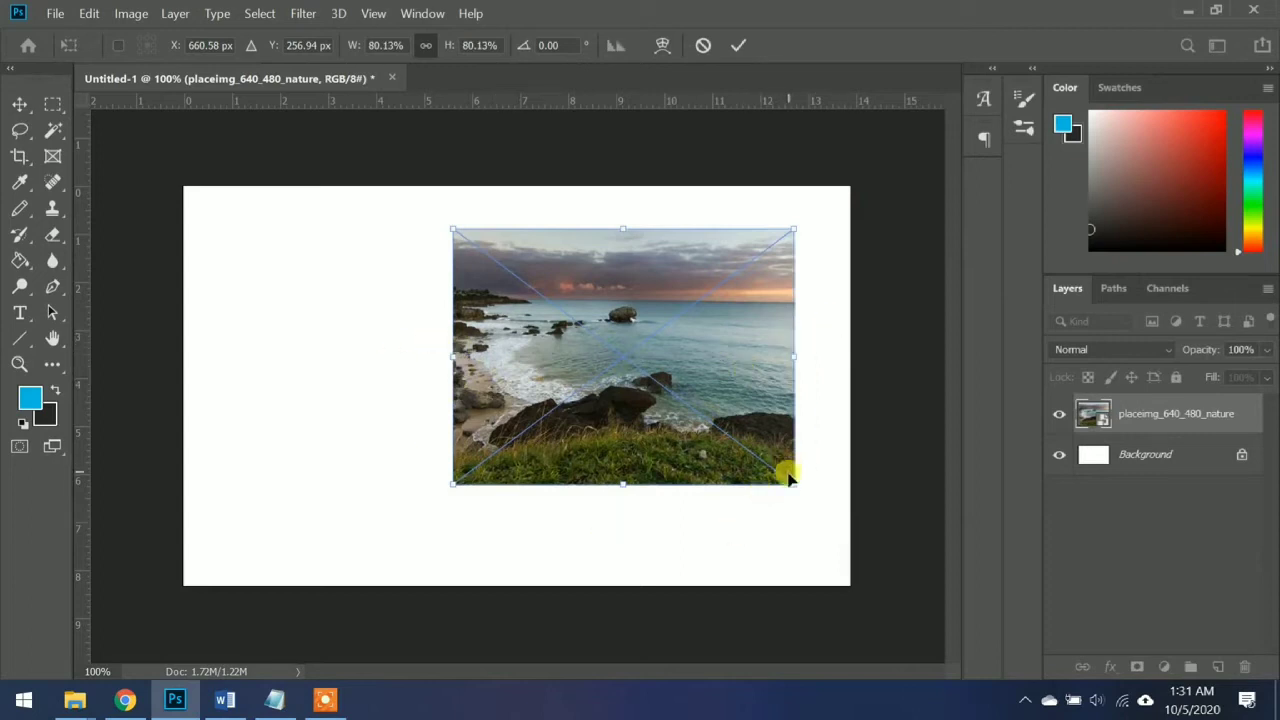
{"action": "left_click_drag", "start_coordinate": [784, 477], "coordinate": [690, 432]}
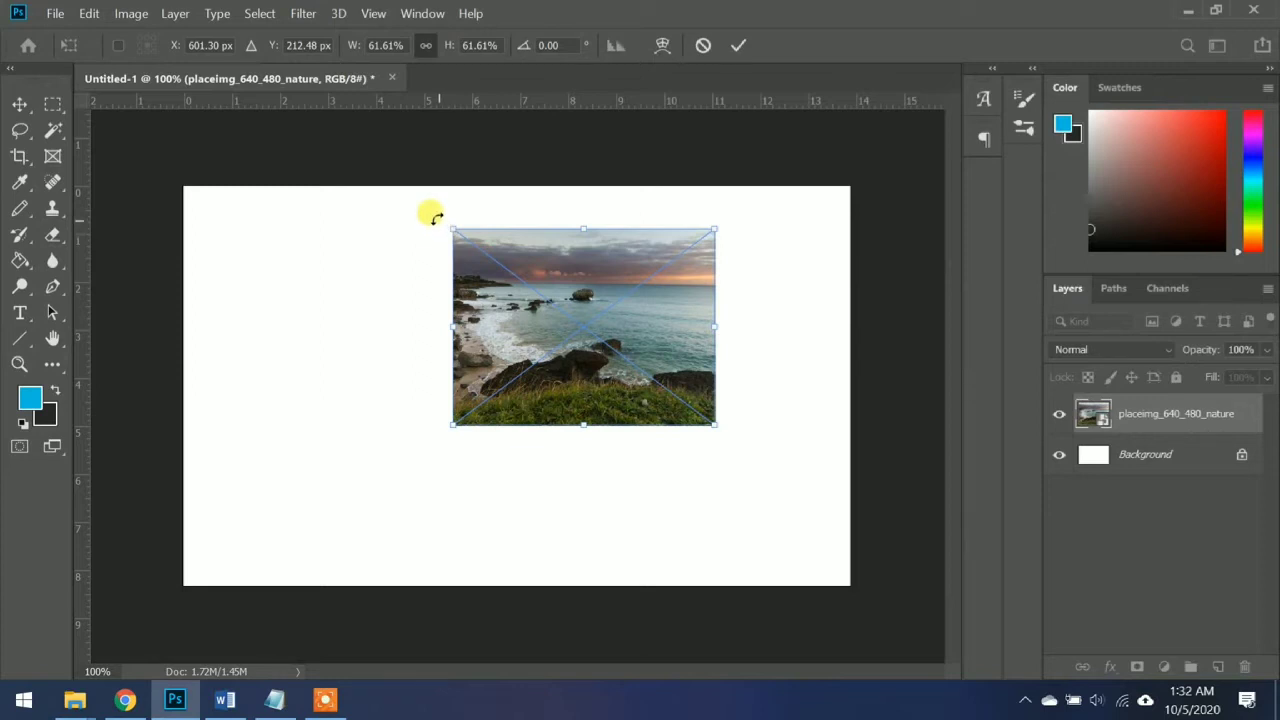
- Rotate the nature image to about -0.5° and move it into the canvas's upper-right corner, centred at about X 802, Y 154 px
{"action": "left_click_drag", "start_coordinate": [432, 216], "coordinate": [452, 240]}
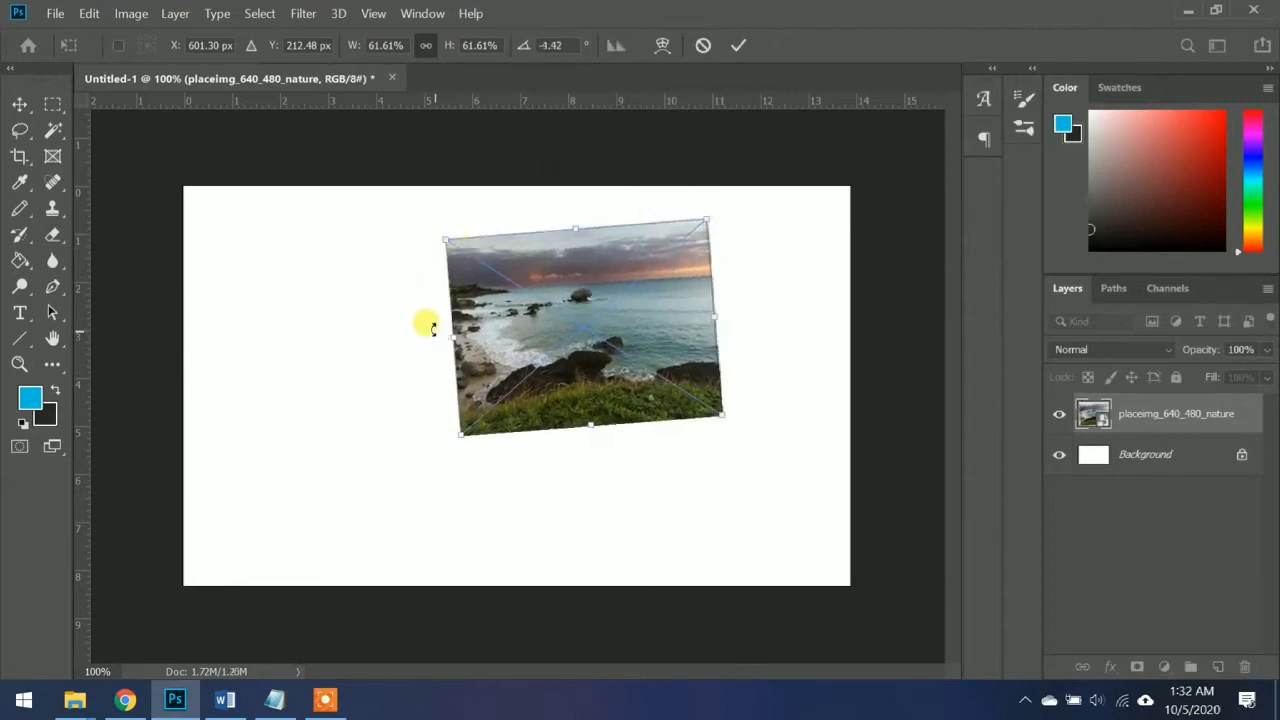
{"action": "left_click_drag", "start_coordinate": [432, 338], "coordinate": [402, 320]}
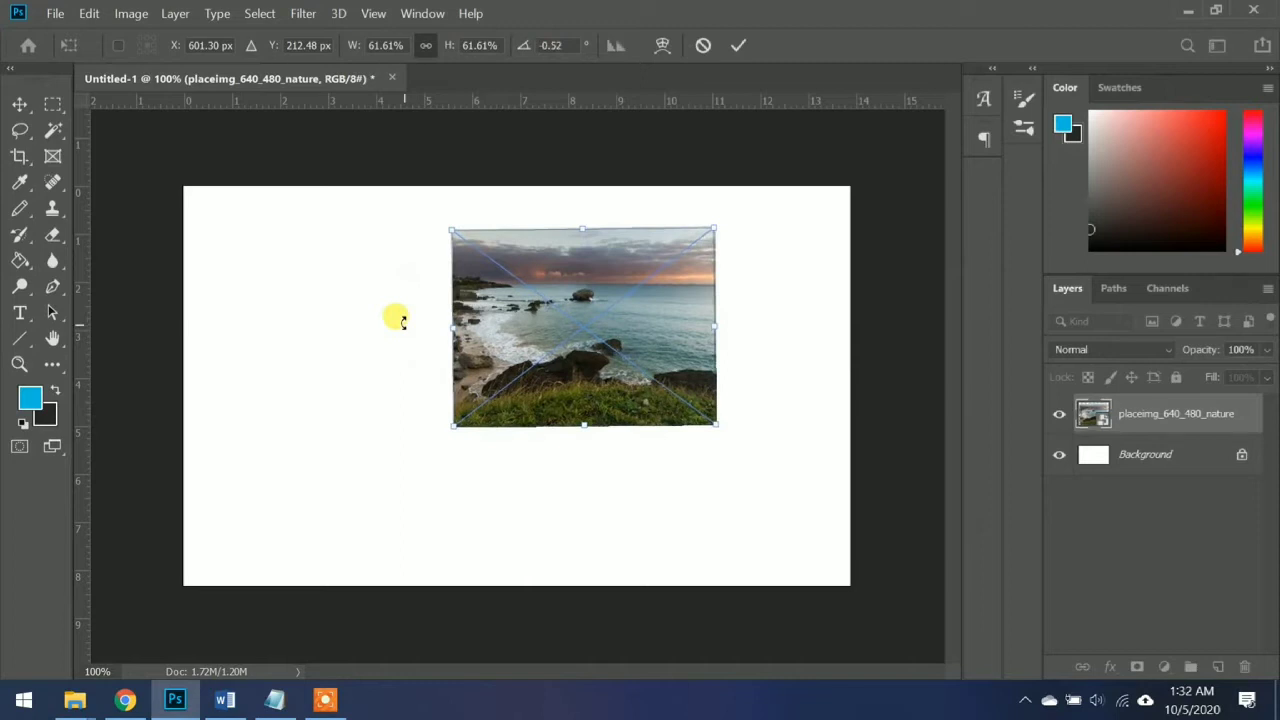
{"action": "left_click_drag", "start_coordinate": [511, 330], "coordinate": [641, 292]}
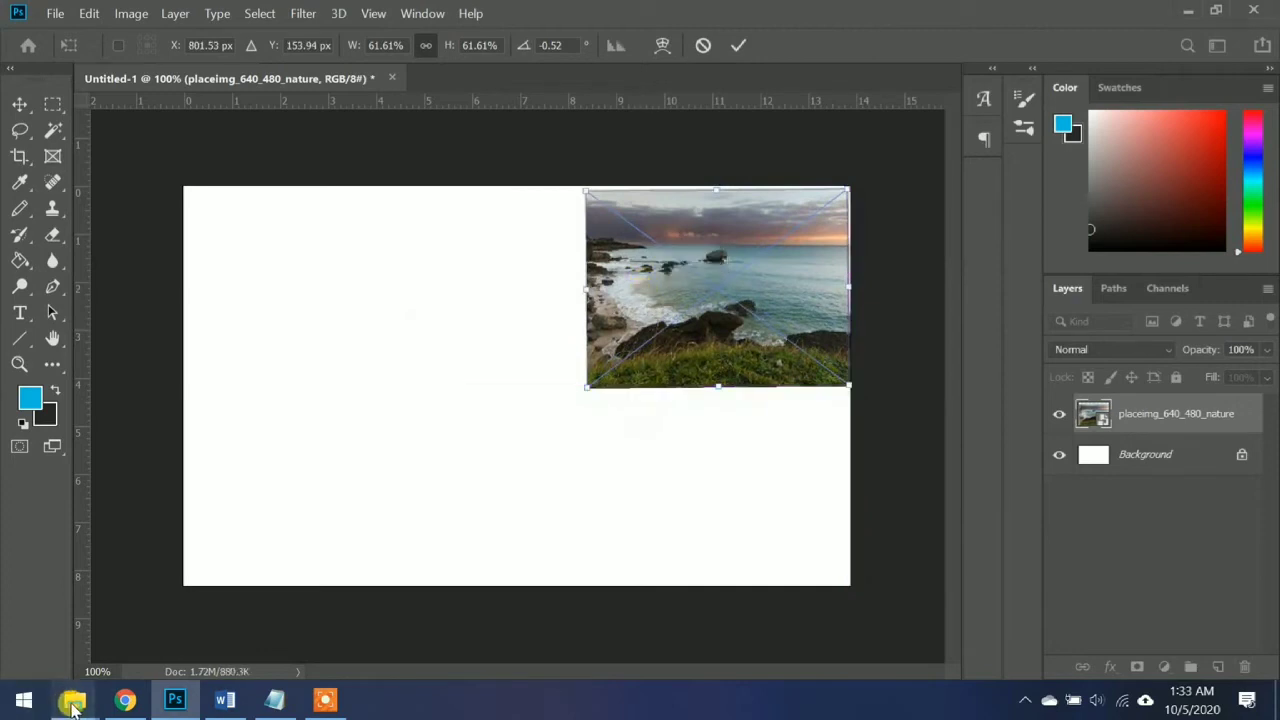
- Commit the transform, select the Background layer and place the laptop photo pexels-parth-shah-16347 from Downloads directly above it
{"action": "mouse_move", "coordinate": [115, 703]}
{"action": "left_click", "coordinate": [143, 645]}
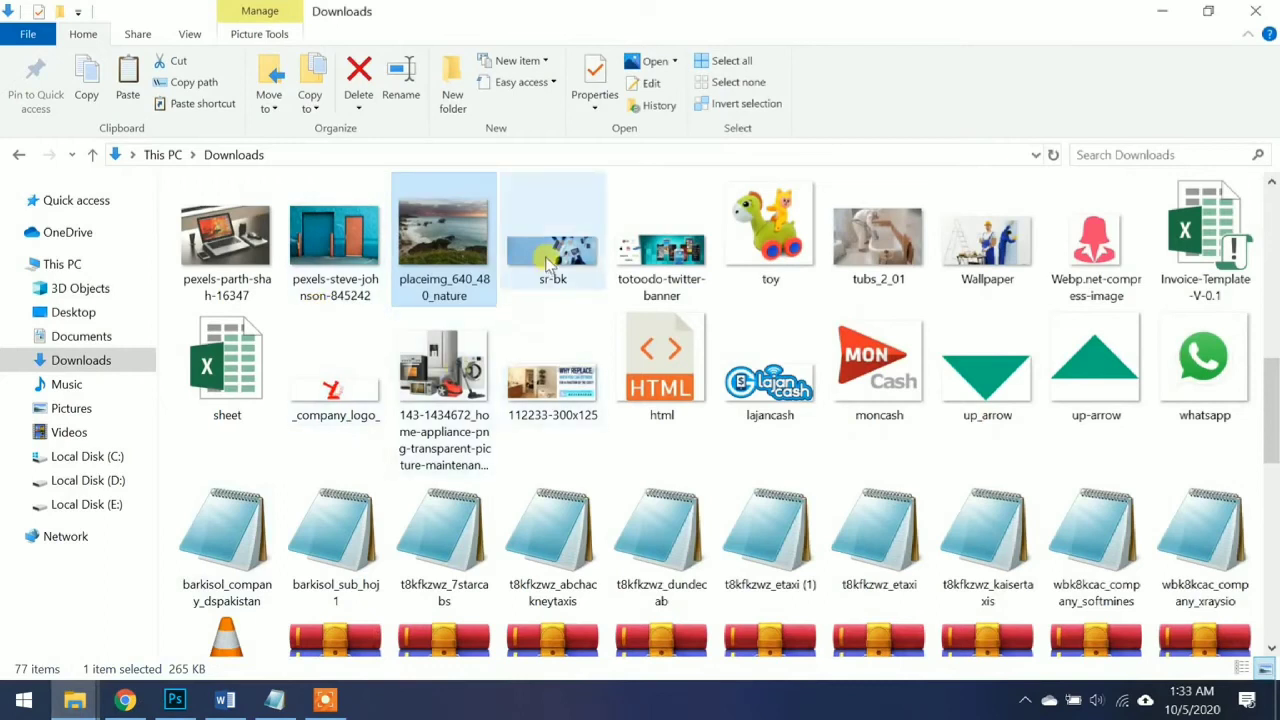
{"action": "left_click", "coordinate": [232, 240]}
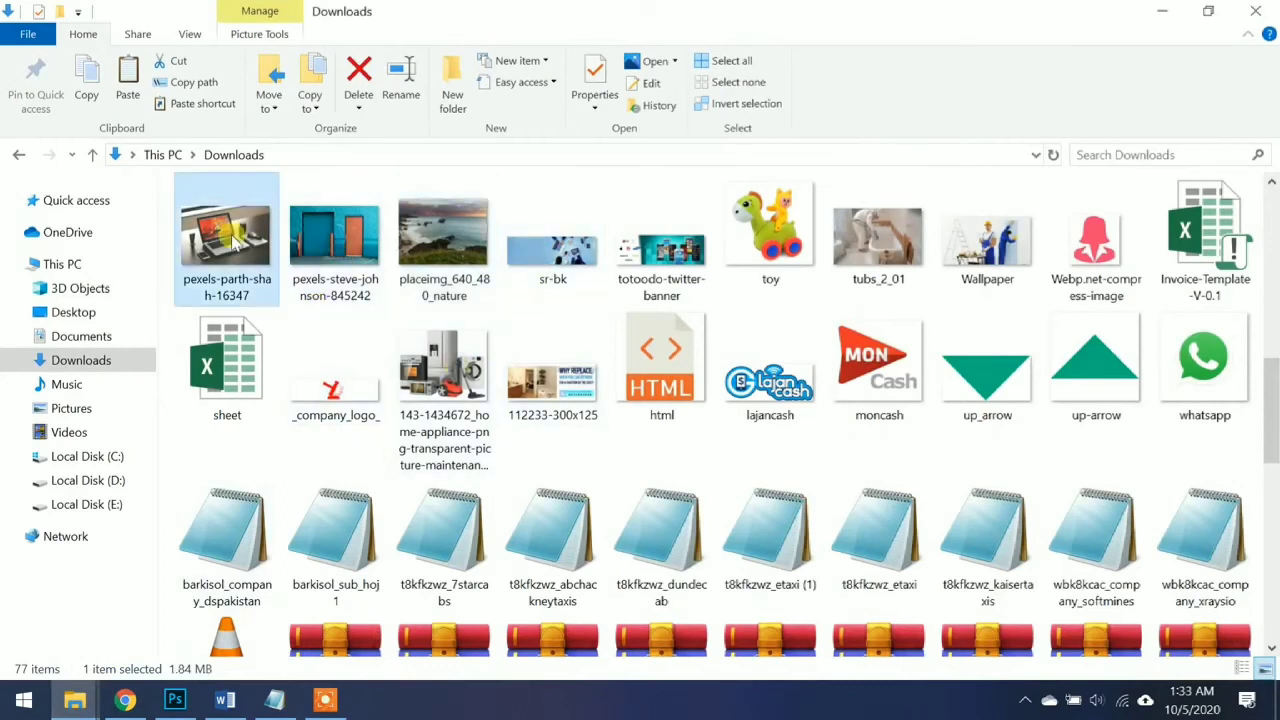
{"action": "left_click_drag", "start_coordinate": [232, 240], "coordinate": [1137, 462]}
{"action": "left_click", "coordinate": [1137, 462]}
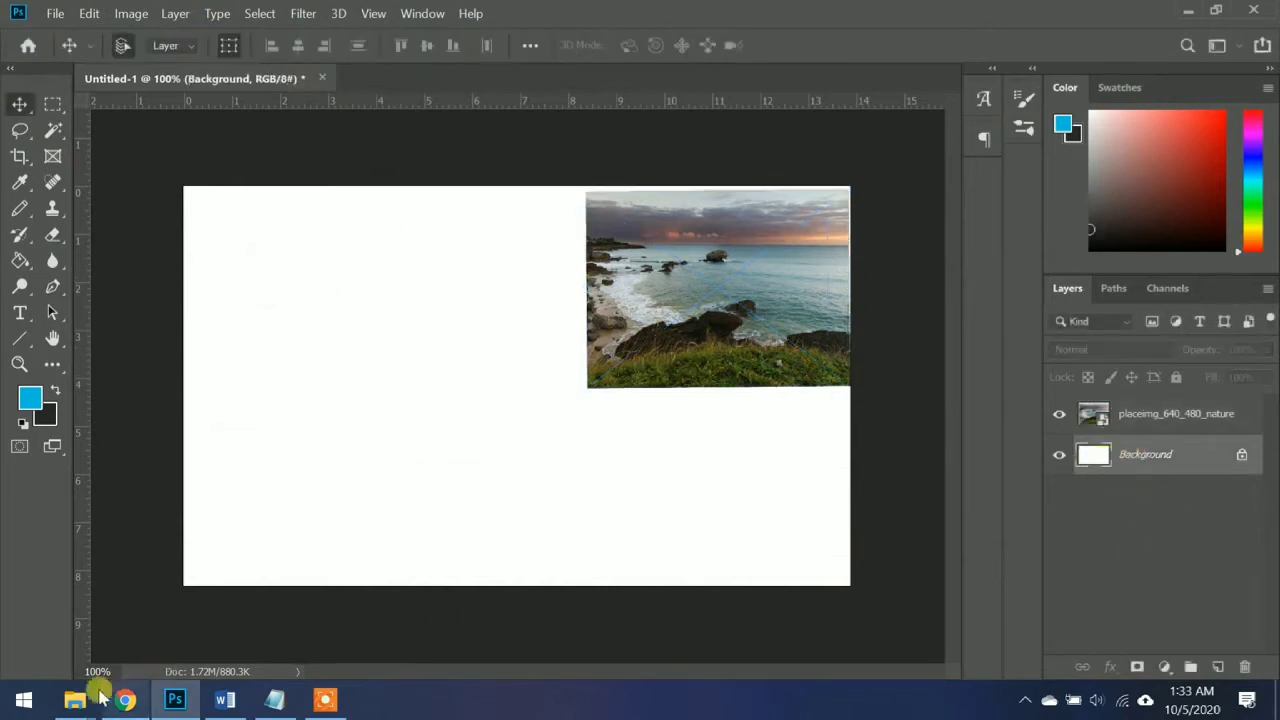
{"action": "mouse_move", "coordinate": [75, 700]}
{"action": "left_click", "coordinate": [160, 620]}
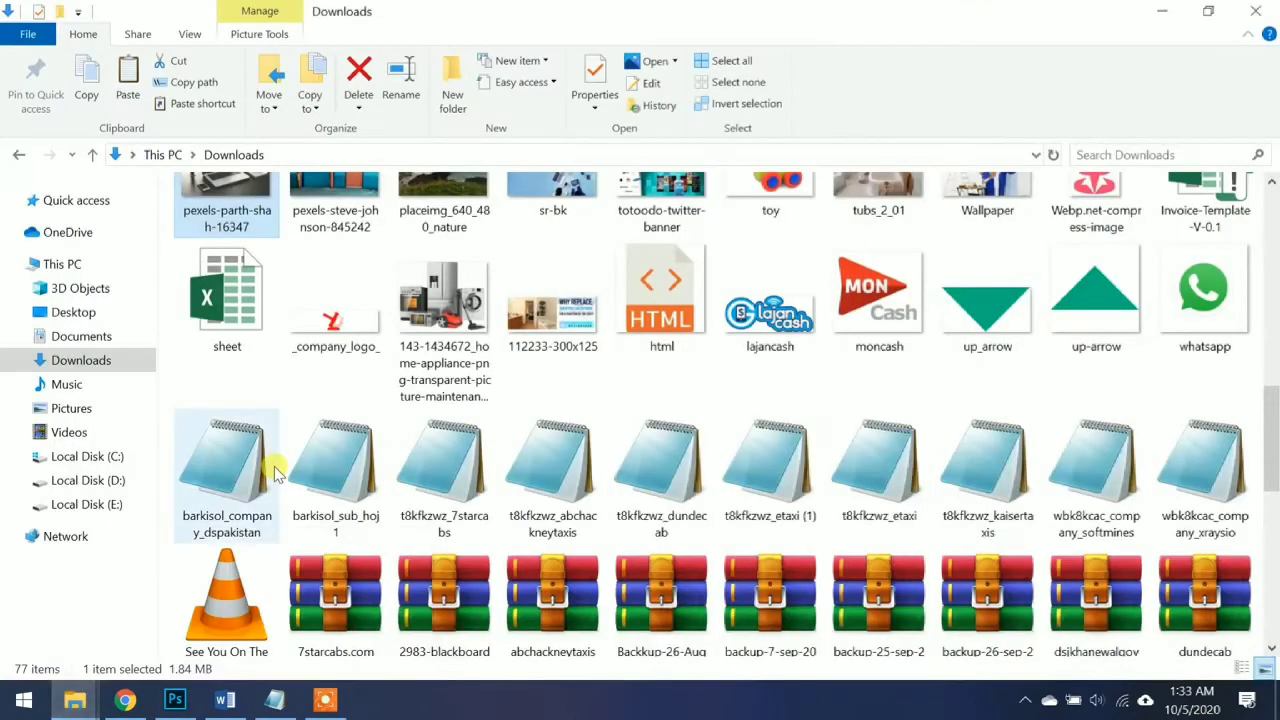
{"action": "left_click_drag", "start_coordinate": [240, 205], "coordinate": [340, 300]}
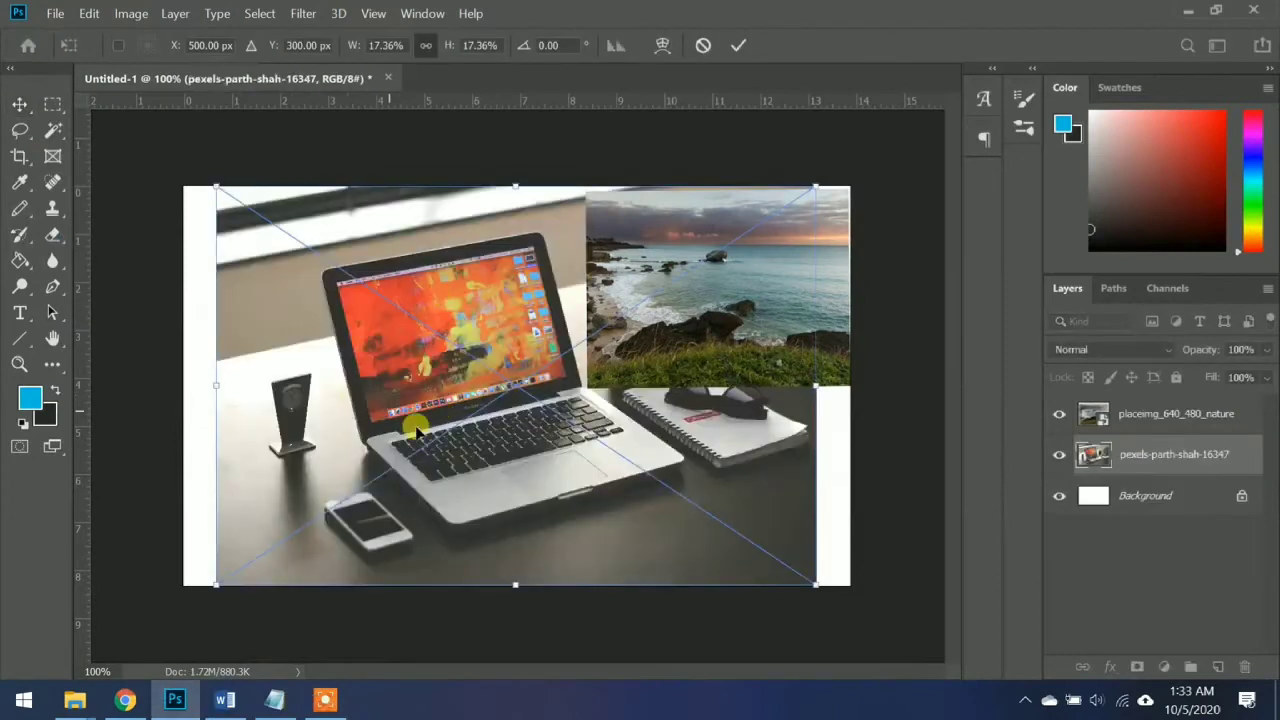
- Scale the laptop photo proportionally to about 7.85%, move it into the canvas's lower-left corner and commit the transform
{"action": "left_click_drag", "start_coordinate": [212, 180], "coordinate": [544, 405]}
{"action": "left_click_drag", "start_coordinate": [594, 474], "coordinate": [238, 478]}
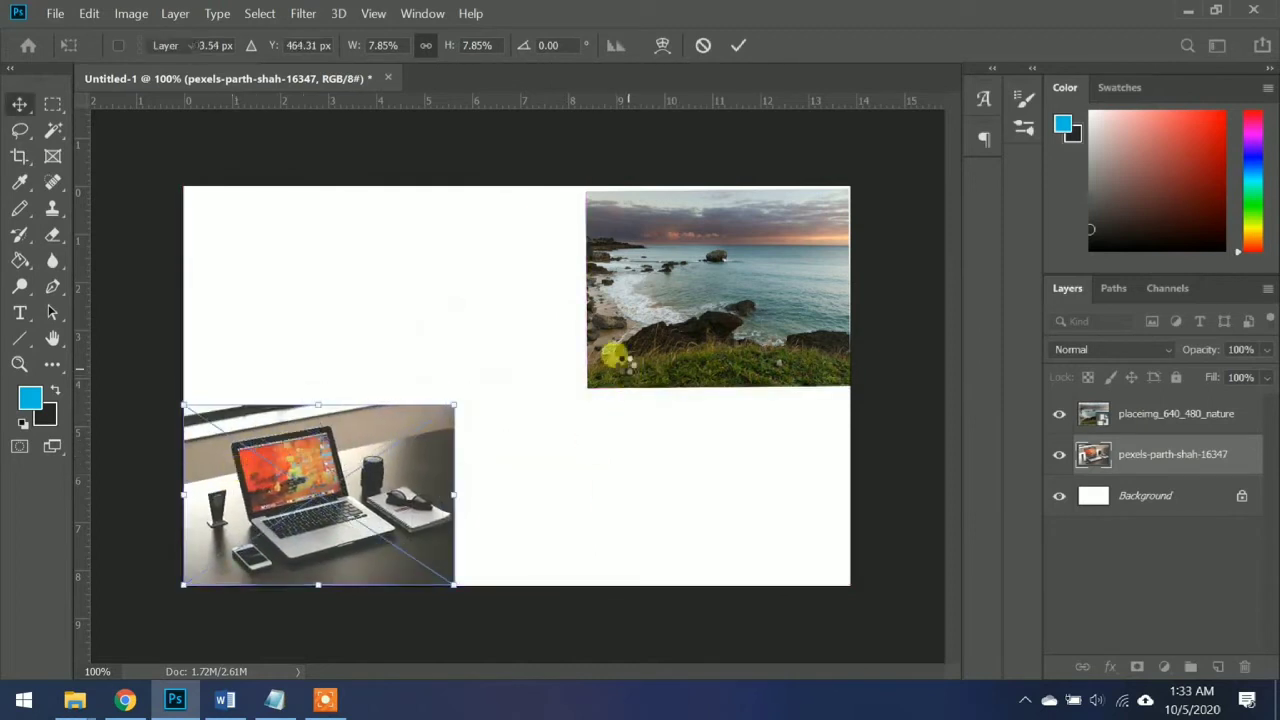
{"action": "key", "text": "Return"}
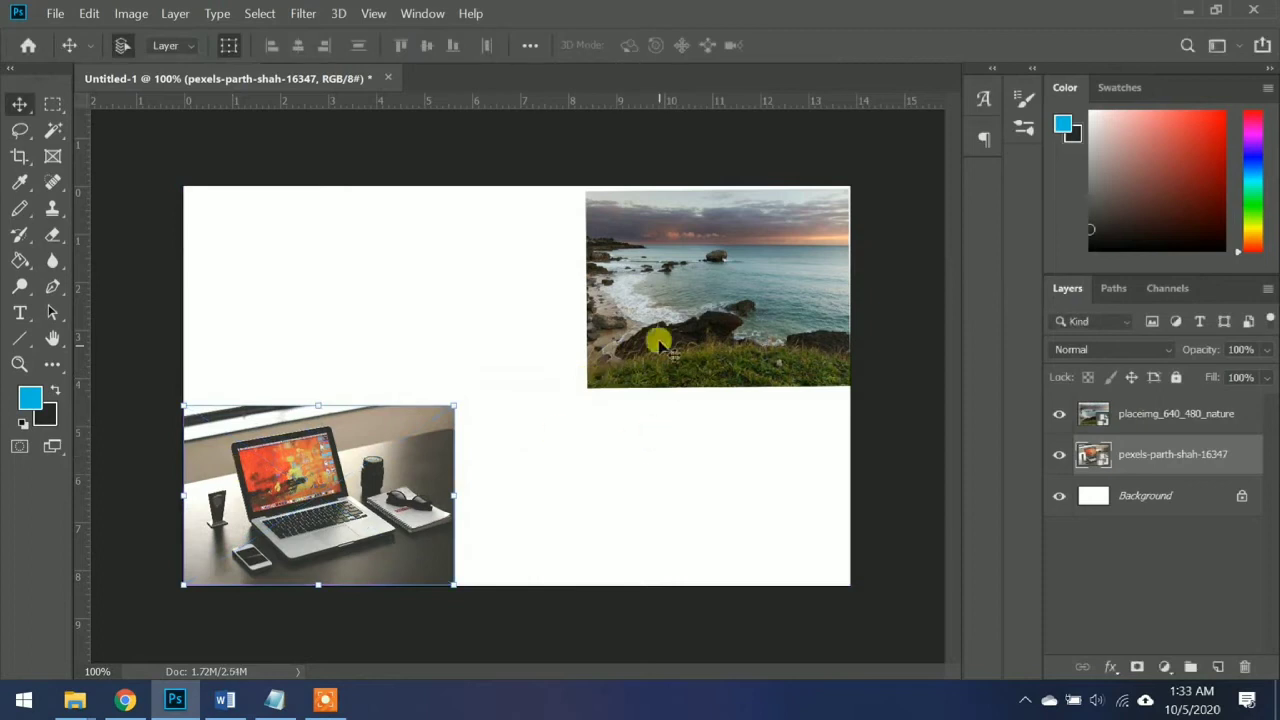
- Select the Background layer and place the snowy forest picture named images from Downloads directly above it
{"action": "left_click", "coordinate": [1140, 494]}
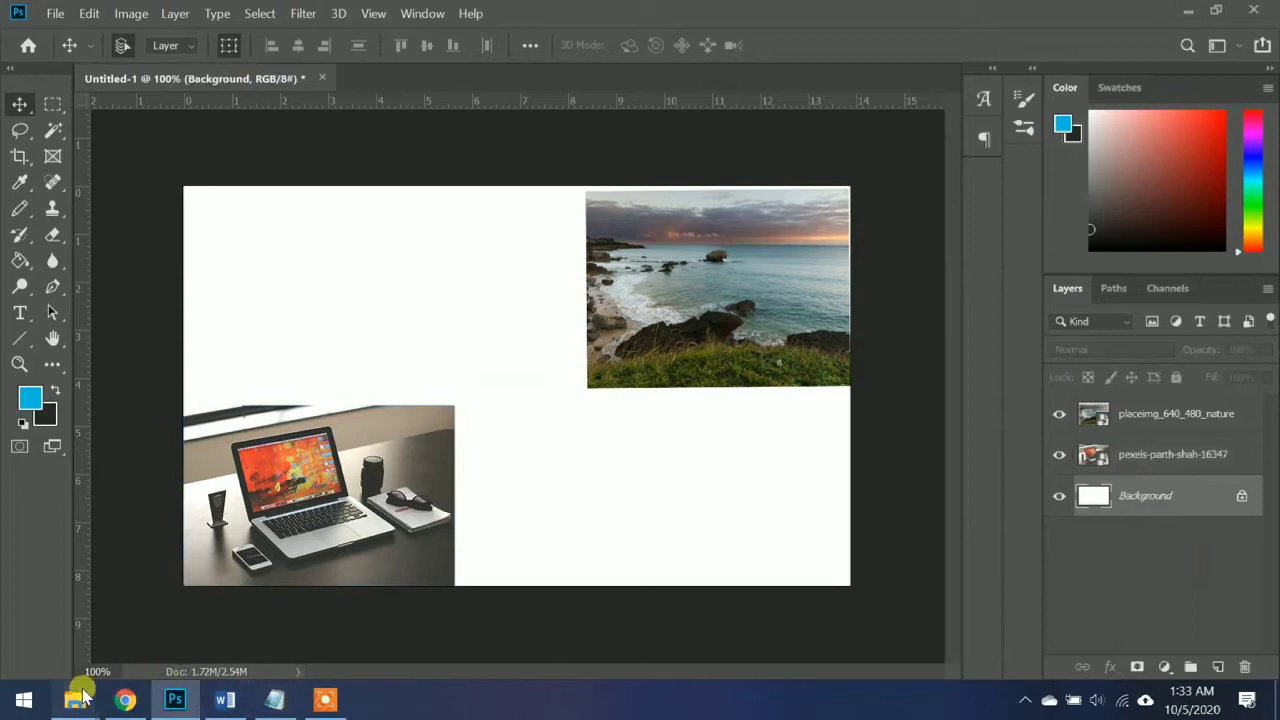
{"action": "mouse_move", "coordinate": [76, 698]}
{"action": "left_click", "coordinate": [104, 648]}
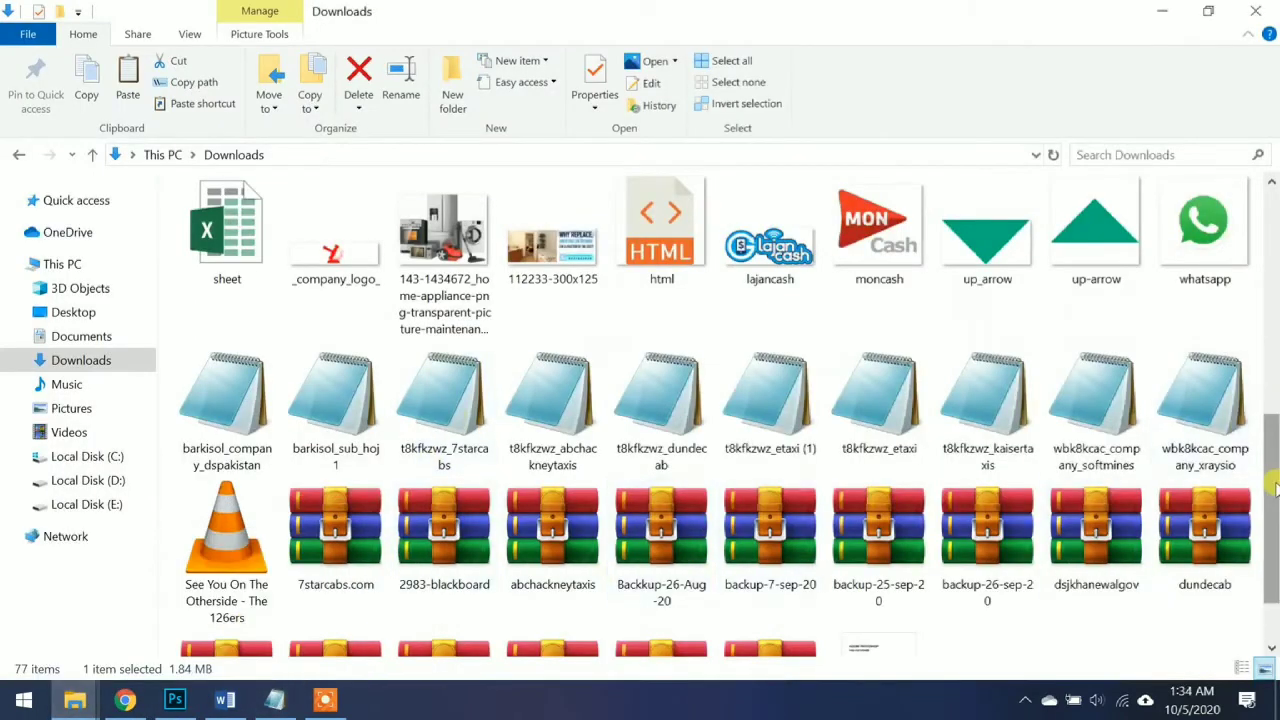
{"action": "left_click_drag", "start_coordinate": [1275, 487], "coordinate": [1273, 342]}
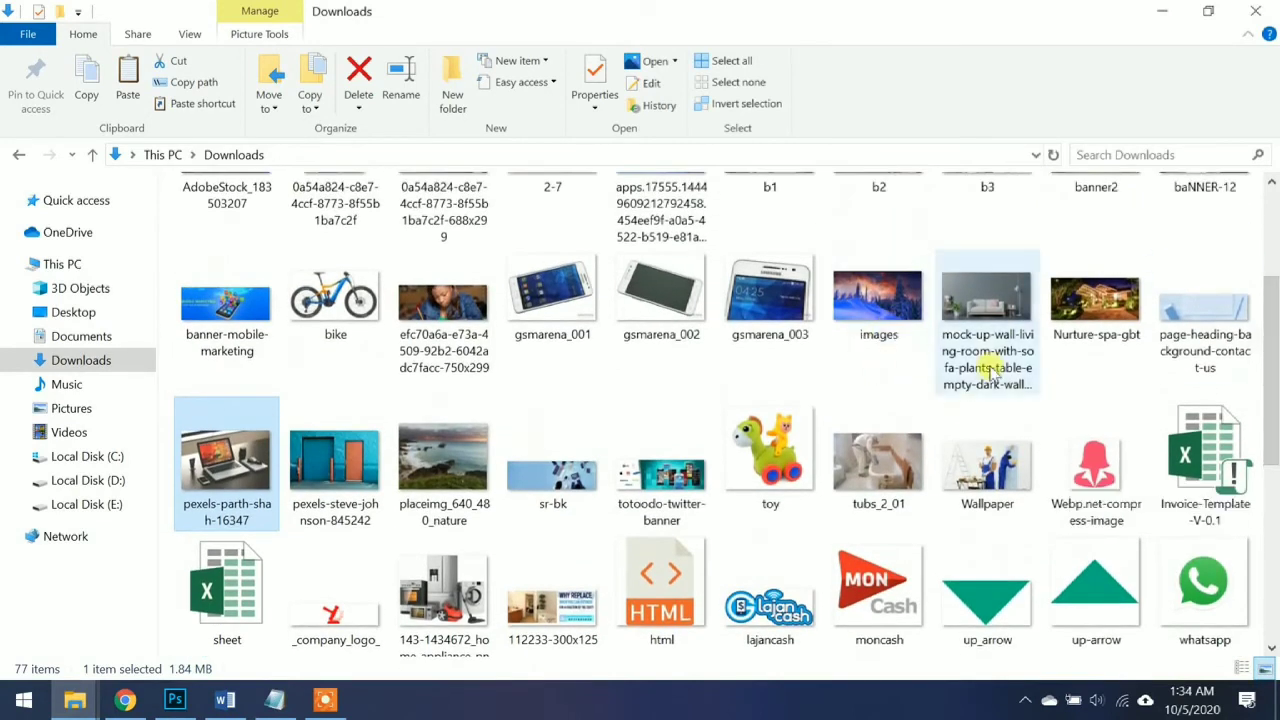
{"action": "left_click", "coordinate": [884, 306]}
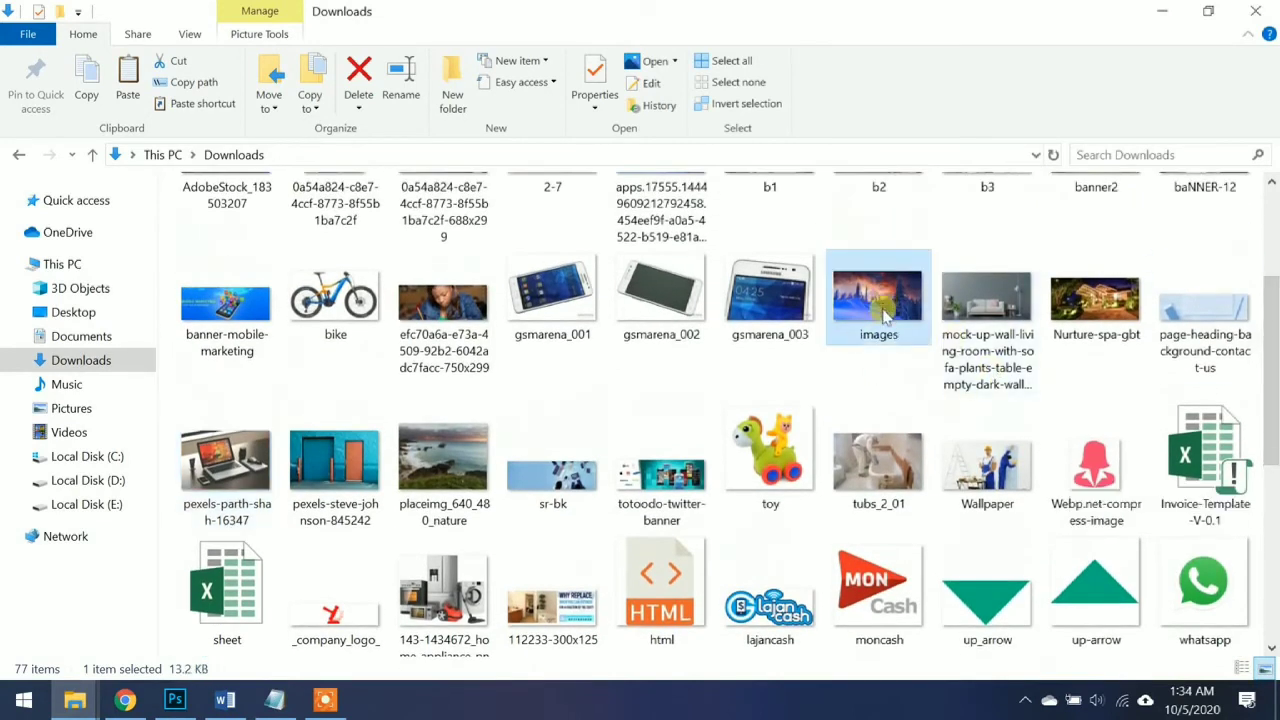
{"action": "left_click_drag", "start_coordinate": [880, 312], "coordinate": [826, 580]}
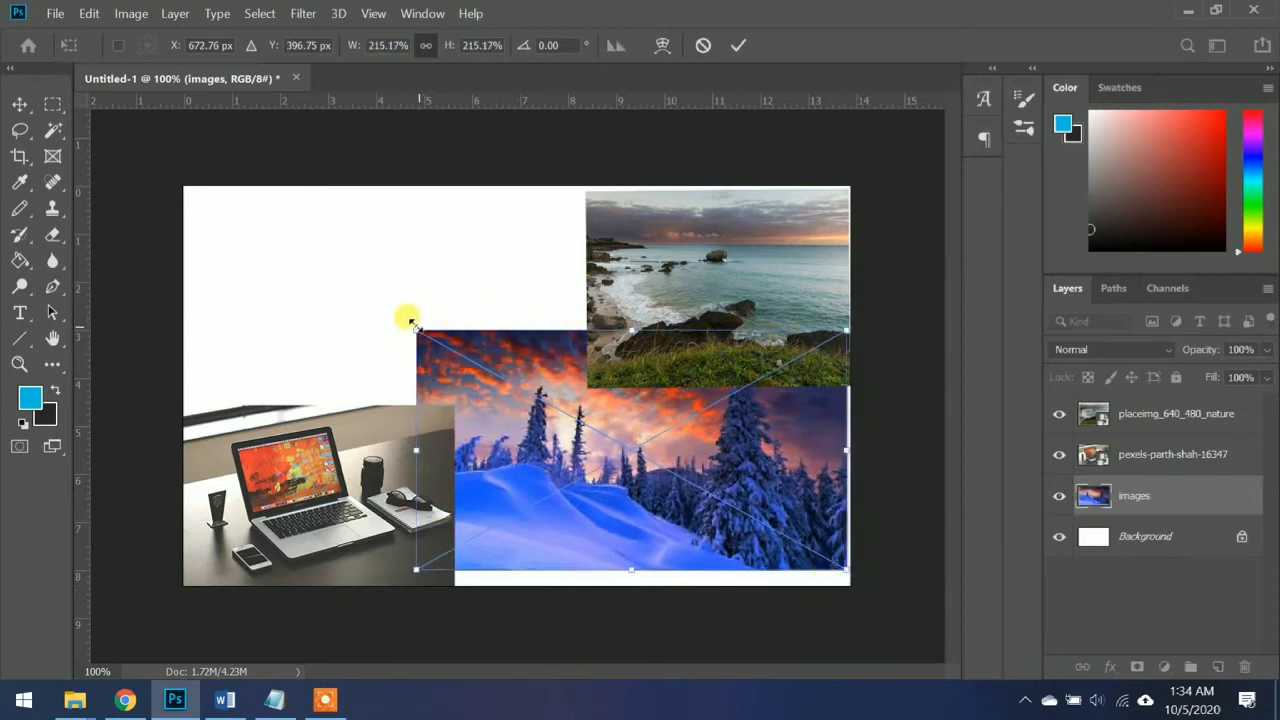
- Enlarge the snowy forest picture proportionally to about 369% so it covers the whole canvas, commit the transform and deselect the layer
{"action": "left_click_drag", "start_coordinate": [410, 326], "coordinate": [173, 155]}
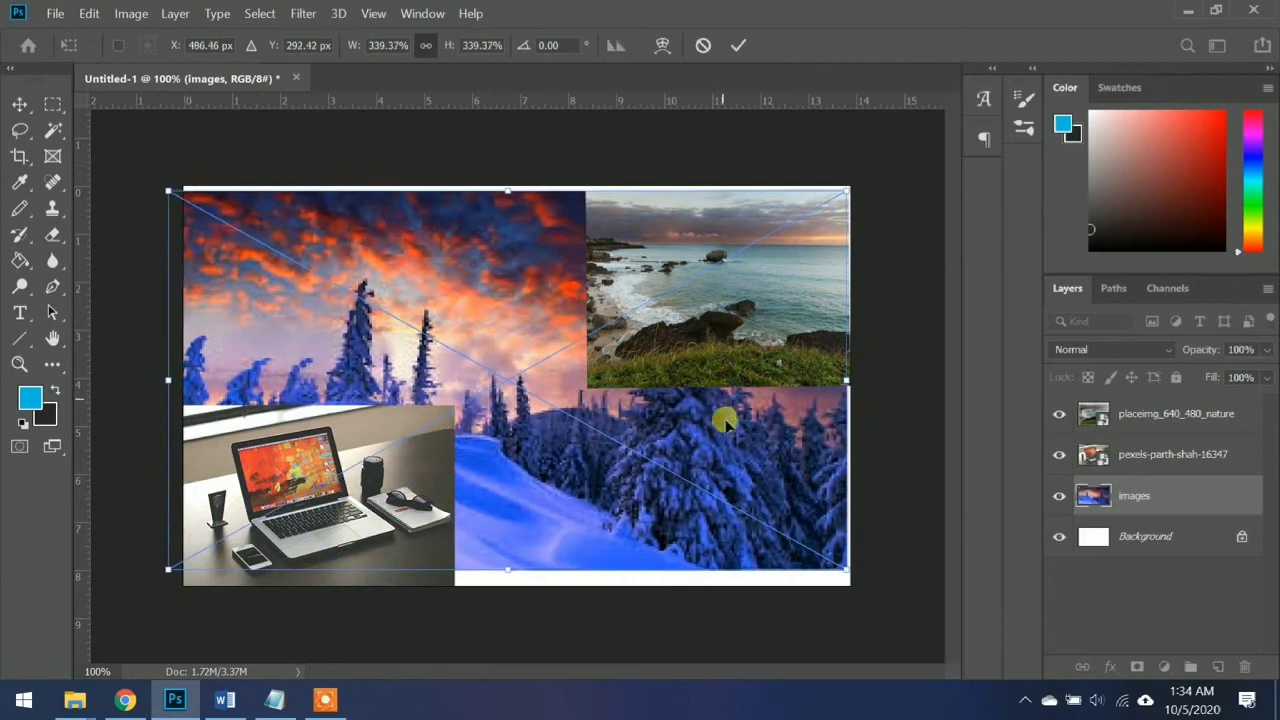
{"action": "left_click_drag", "start_coordinate": [833, 556], "coordinate": [862, 589]}
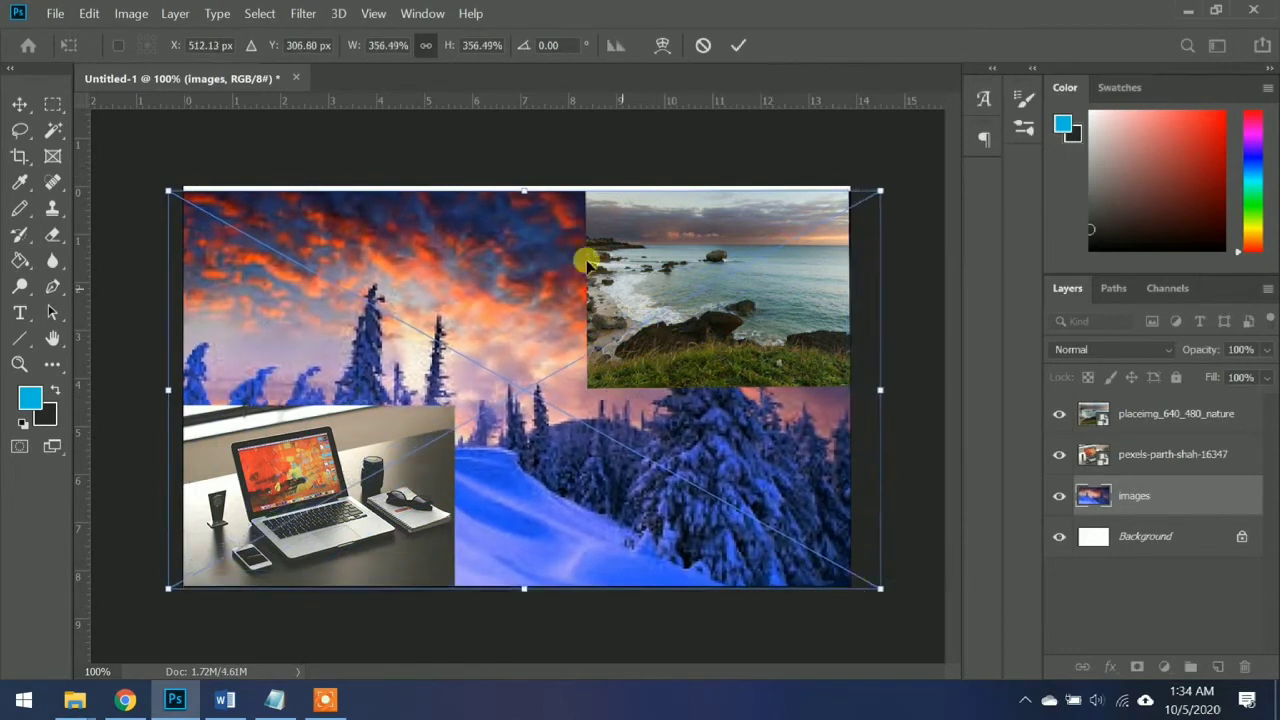
{"action": "left_click_drag", "start_coordinate": [522, 186], "coordinate": [514, 164]}
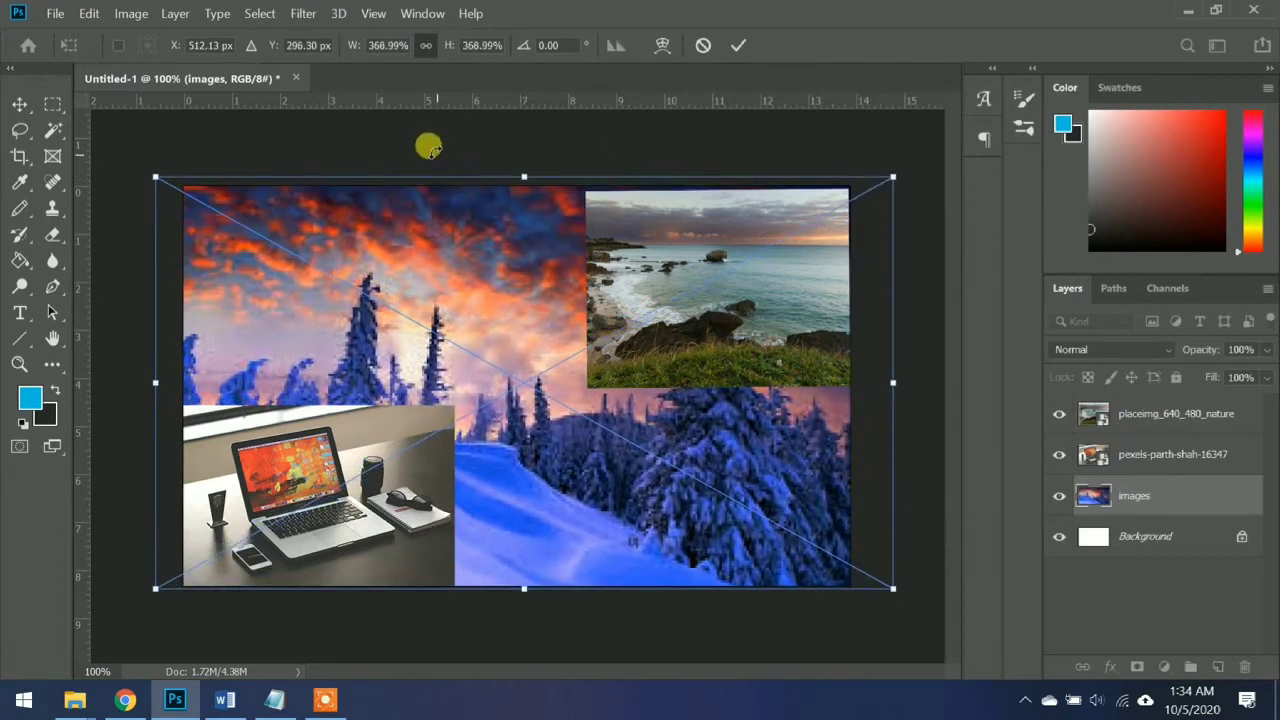
{"action": "left_click", "coordinate": [19, 104]}
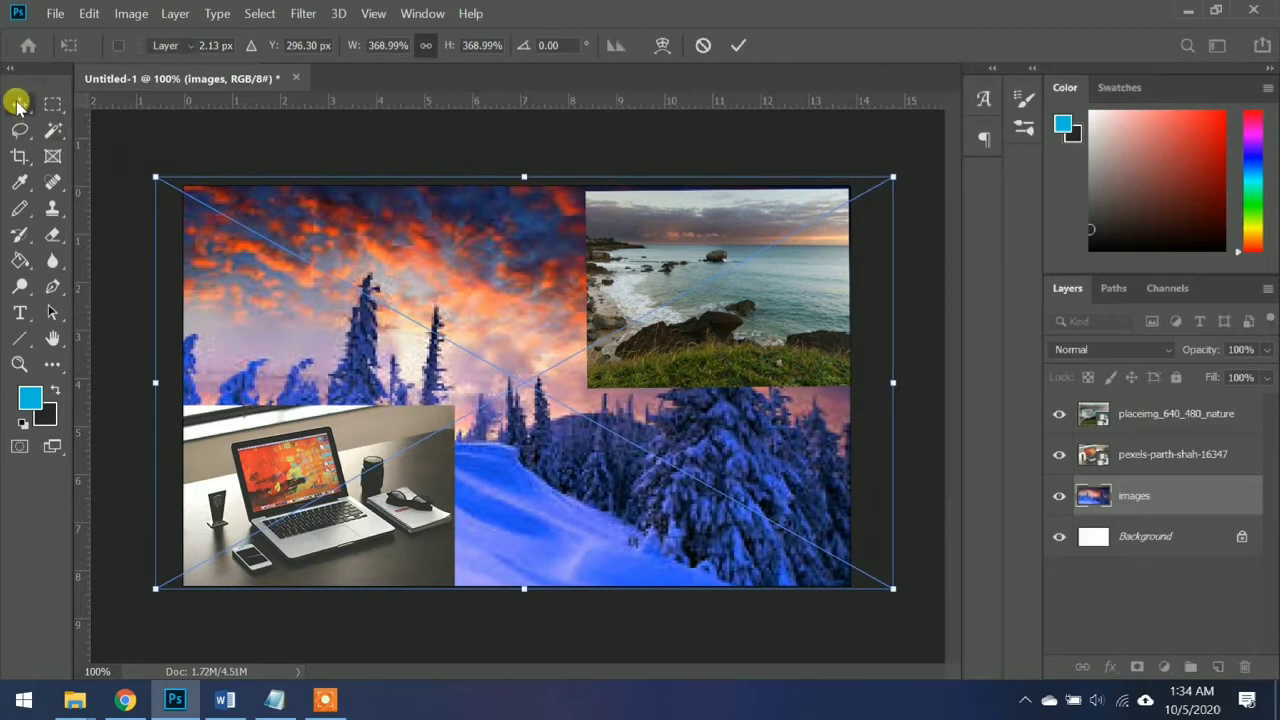
{"action": "left_click", "coordinate": [345, 148]}
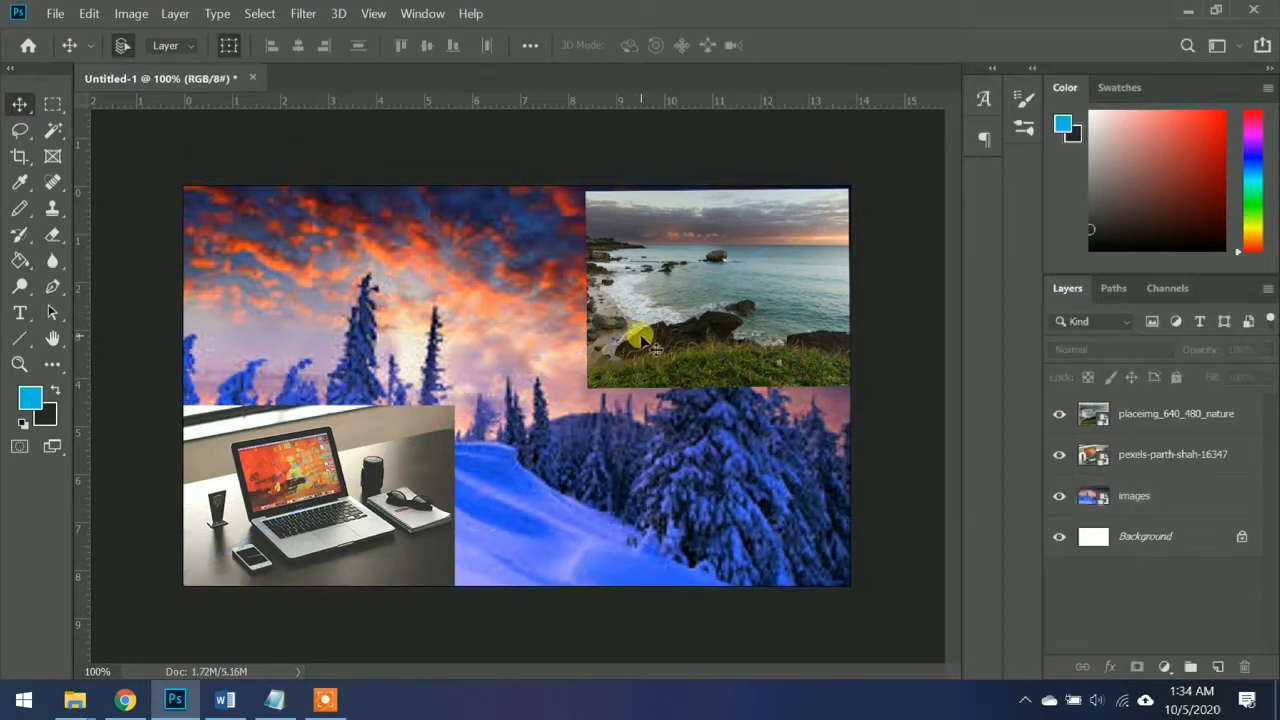
- Delete the nature image layer placeimg_640_480_nature from the canvas's upper-right corner
{"action": "left_click", "coordinate": [372, 494]}
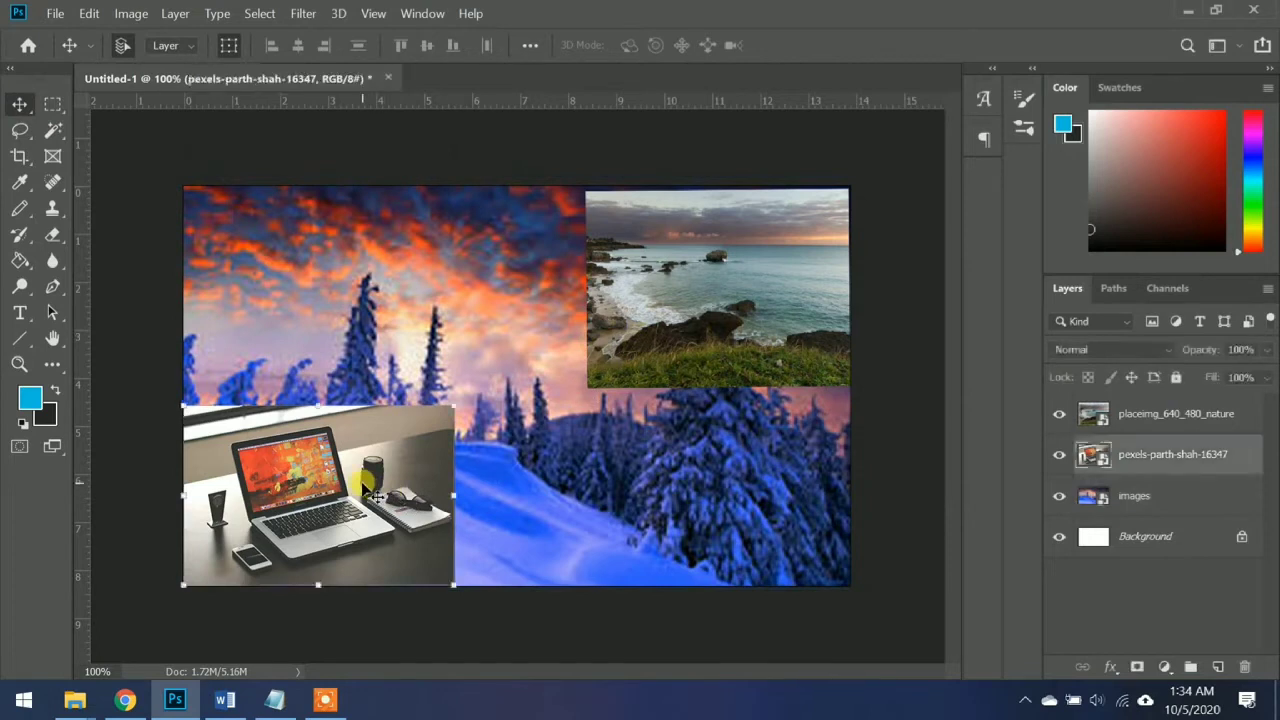
{"action": "left_click", "coordinate": [710, 320]}
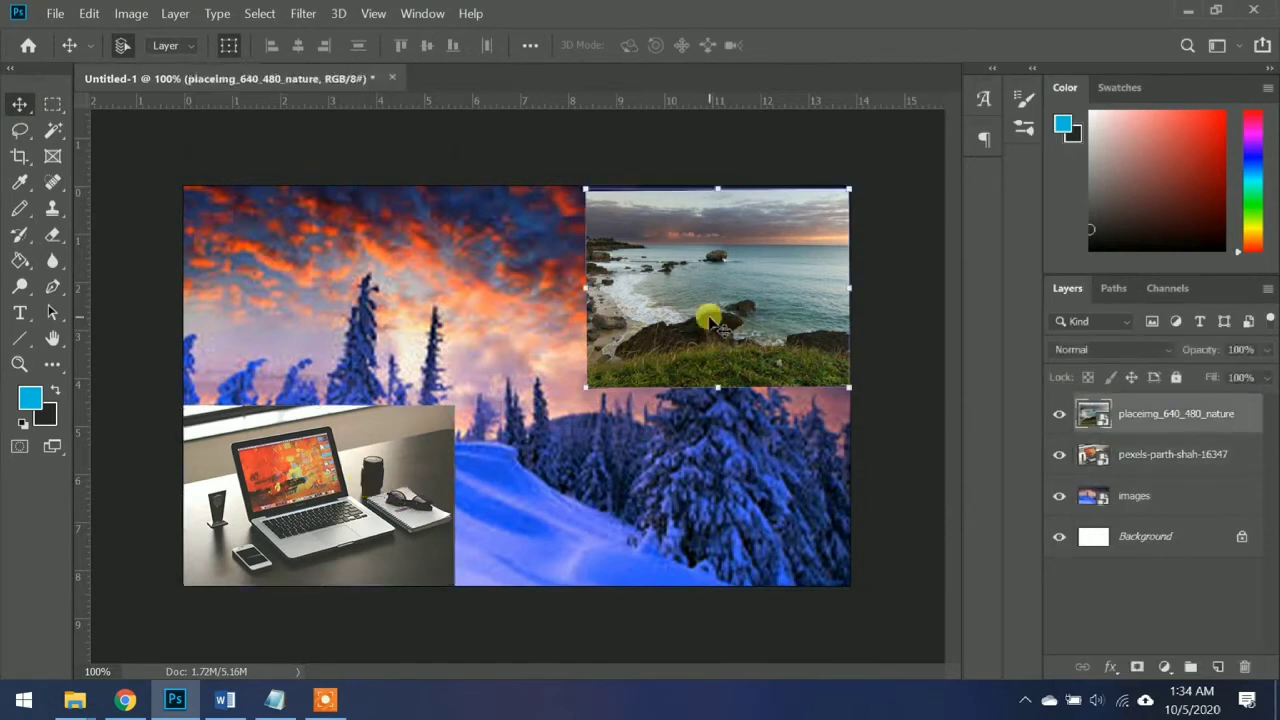
{"action": "key", "text": "Delete"}
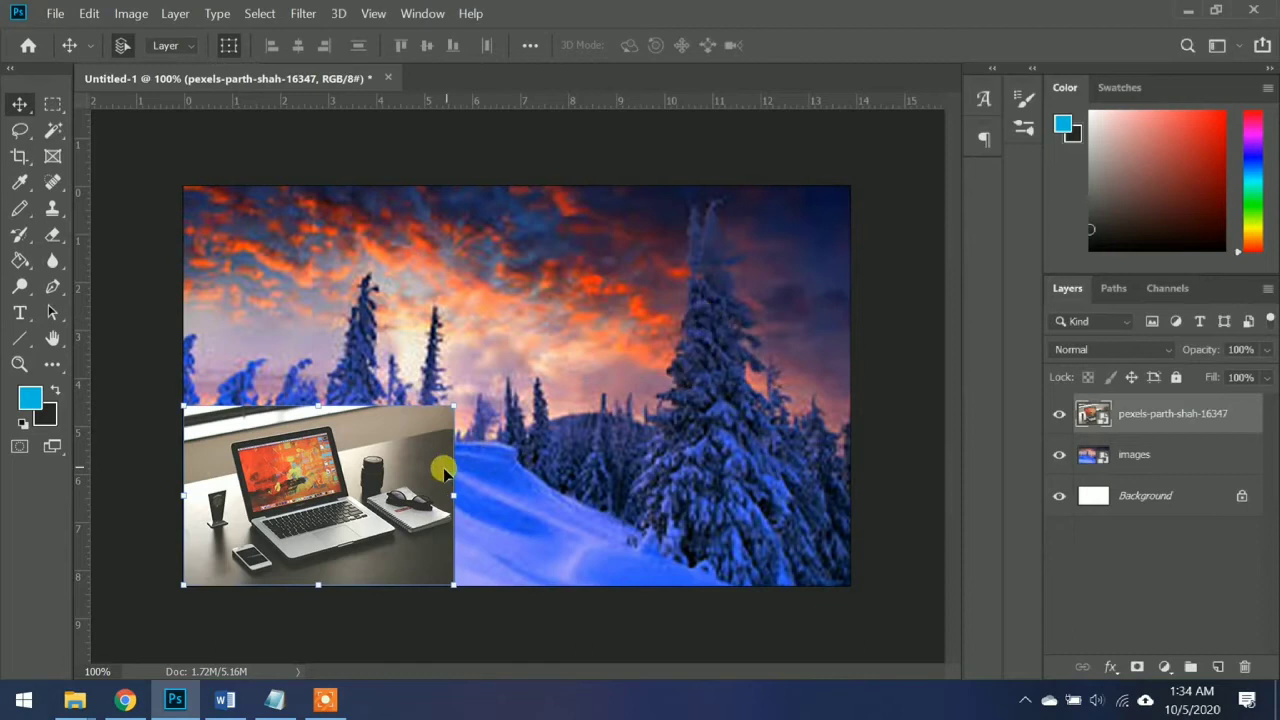
- Enlarge the laptop photo proportionally to about 19.37% so it covers the whole canvas, and commit the transform
{"action": "left_click_drag", "start_coordinate": [453, 405], "coordinate": [897, 214]}
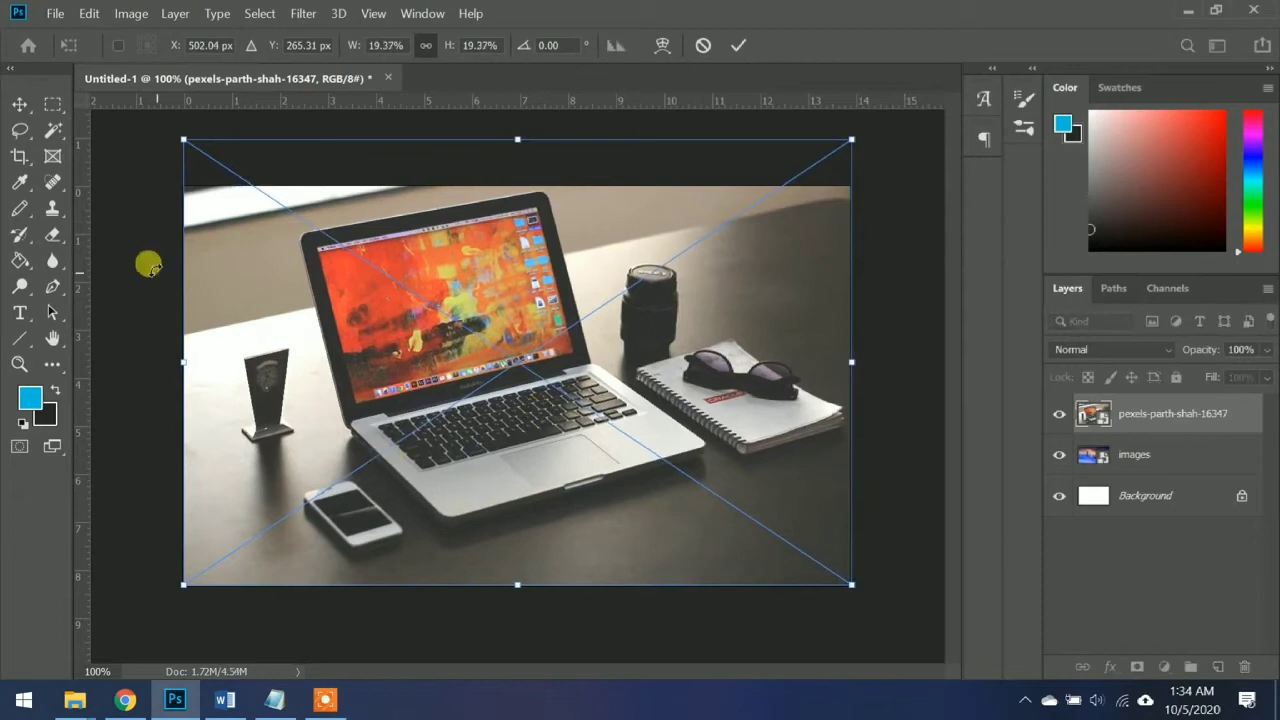
{"action": "left_click", "coordinate": [18, 104]}
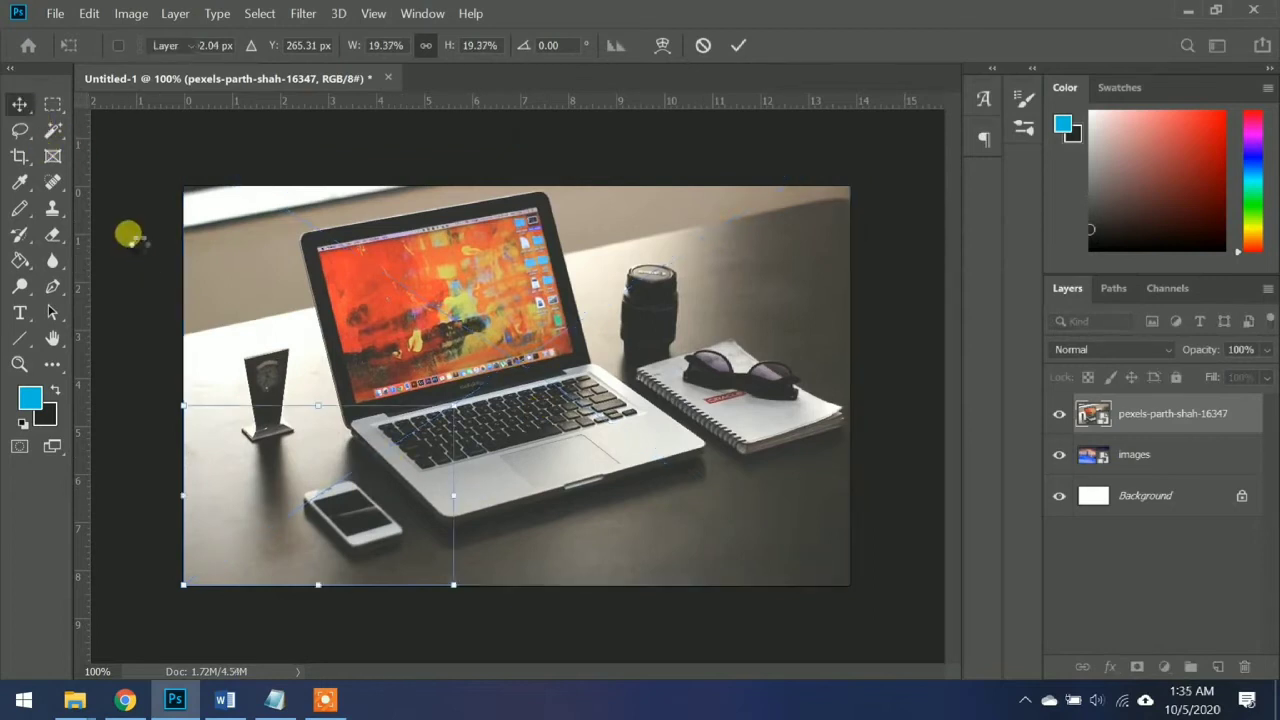
{"action": "left_click", "coordinate": [128, 234]}
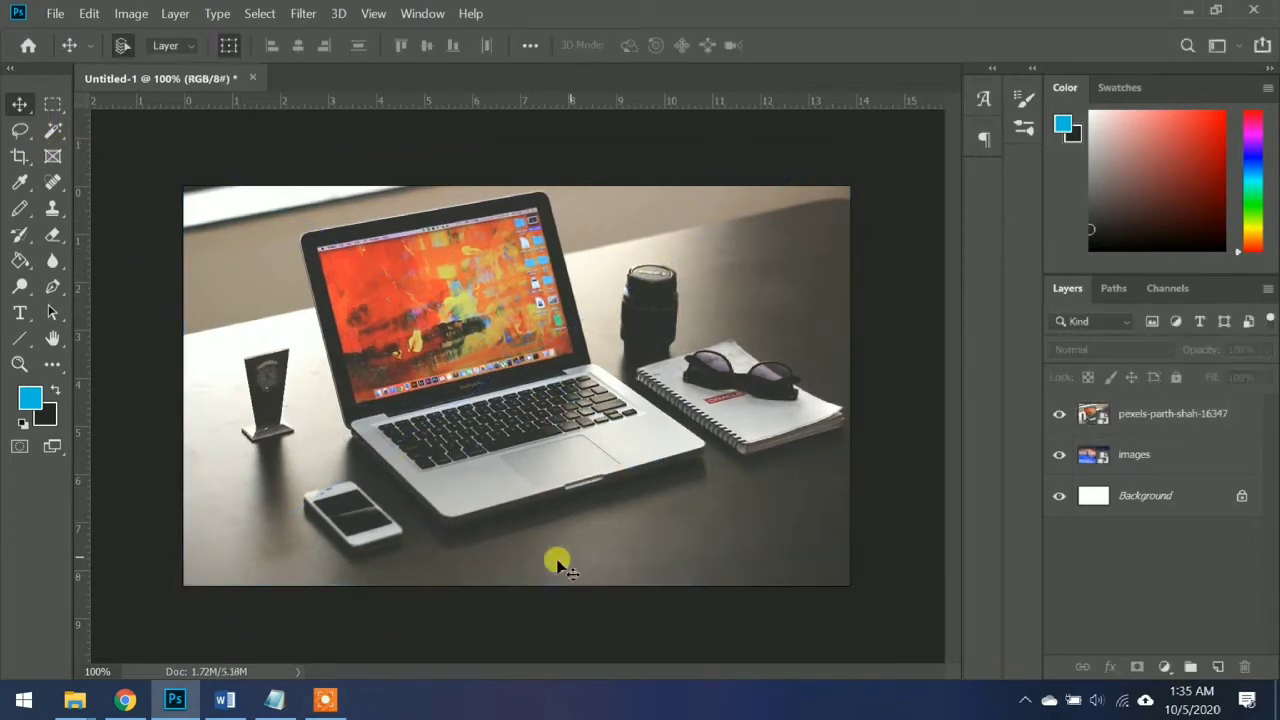
- Browse the Downloads folder for a suitable picture and place the whatsapp icon above the laptop photo
{"action": "mouse_move", "coordinate": [75, 700]}
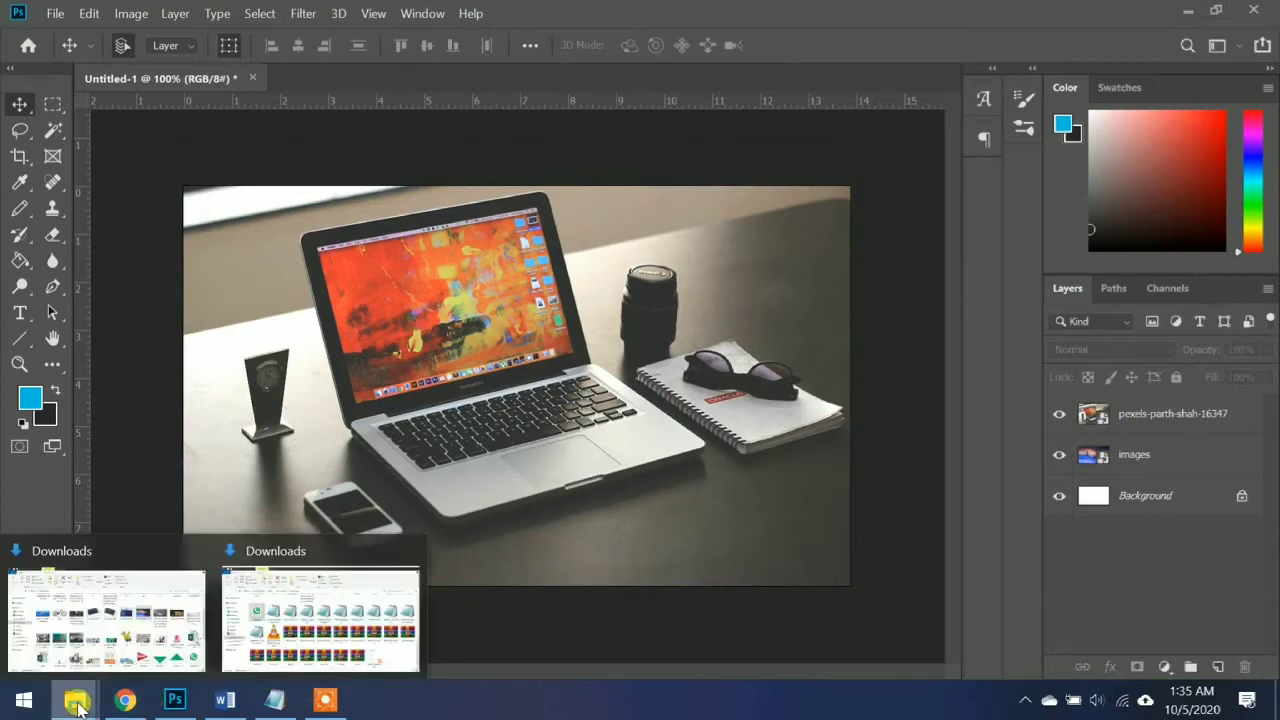
{"action": "left_click", "coordinate": [205, 630]}
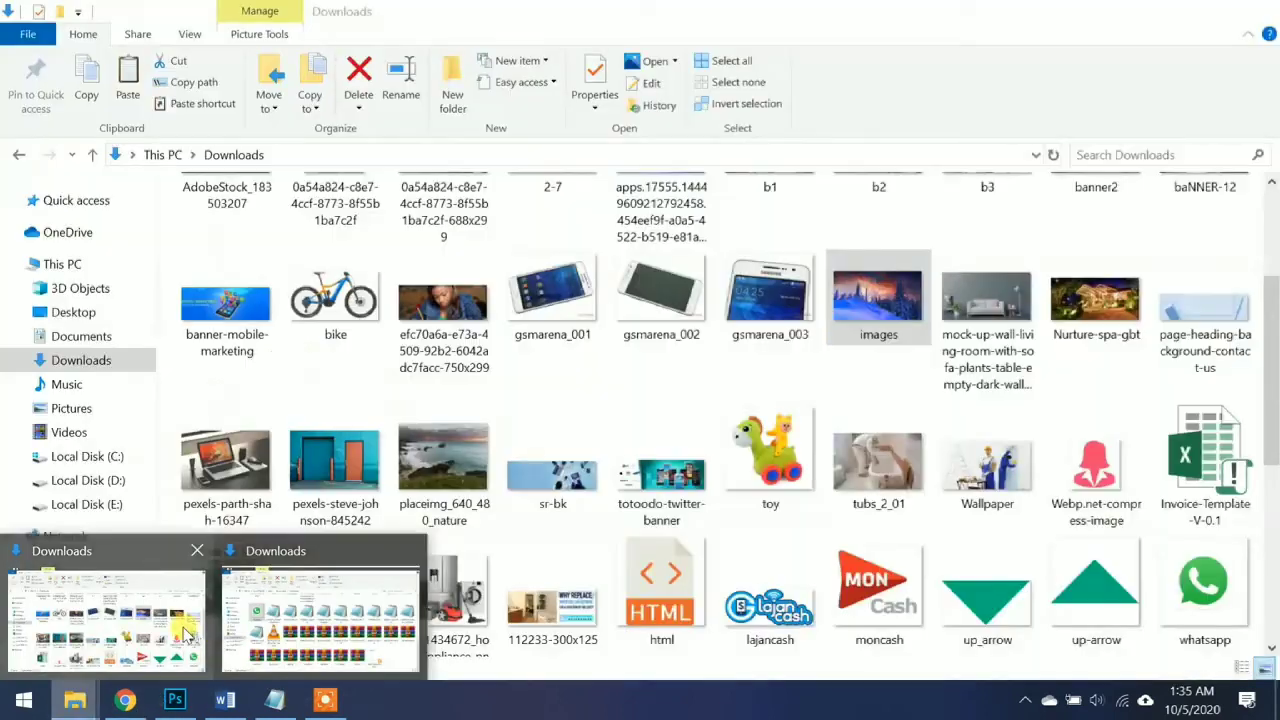
{"action": "left_click", "coordinate": [778, 460]}
{"action": "left_click", "coordinate": [1090, 475]}
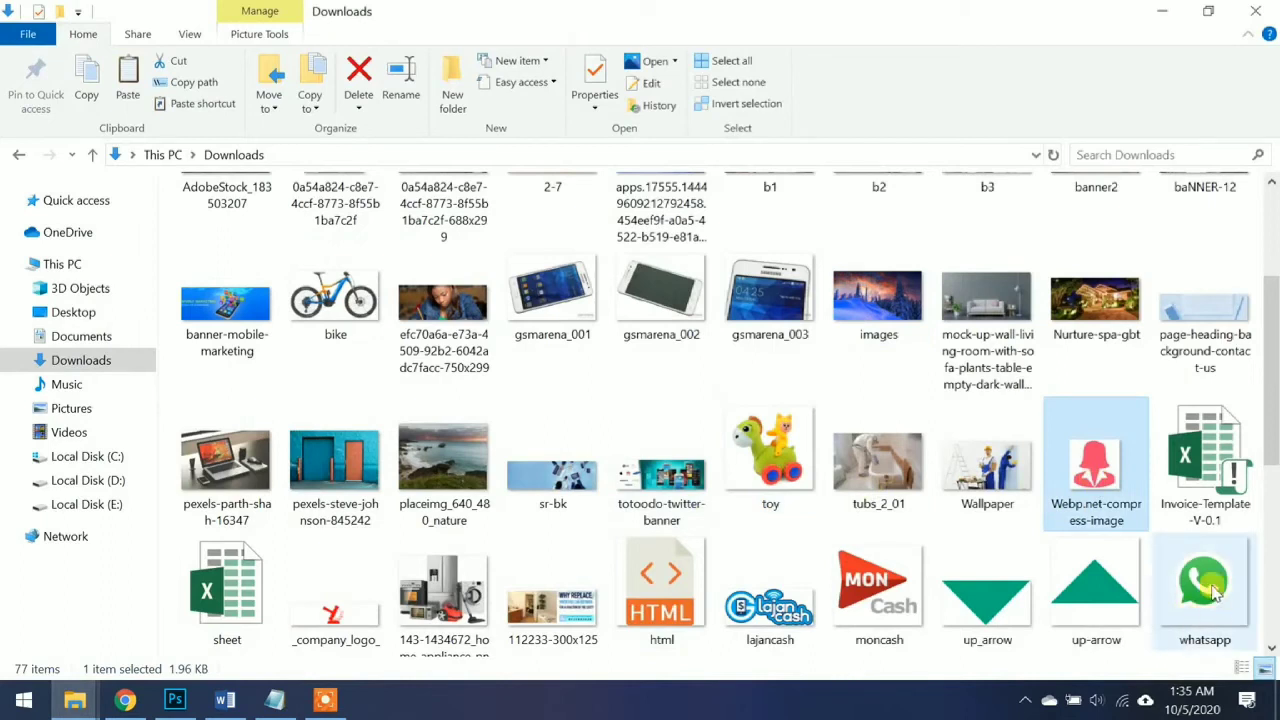
{"action": "left_click", "coordinate": [1214, 592]}
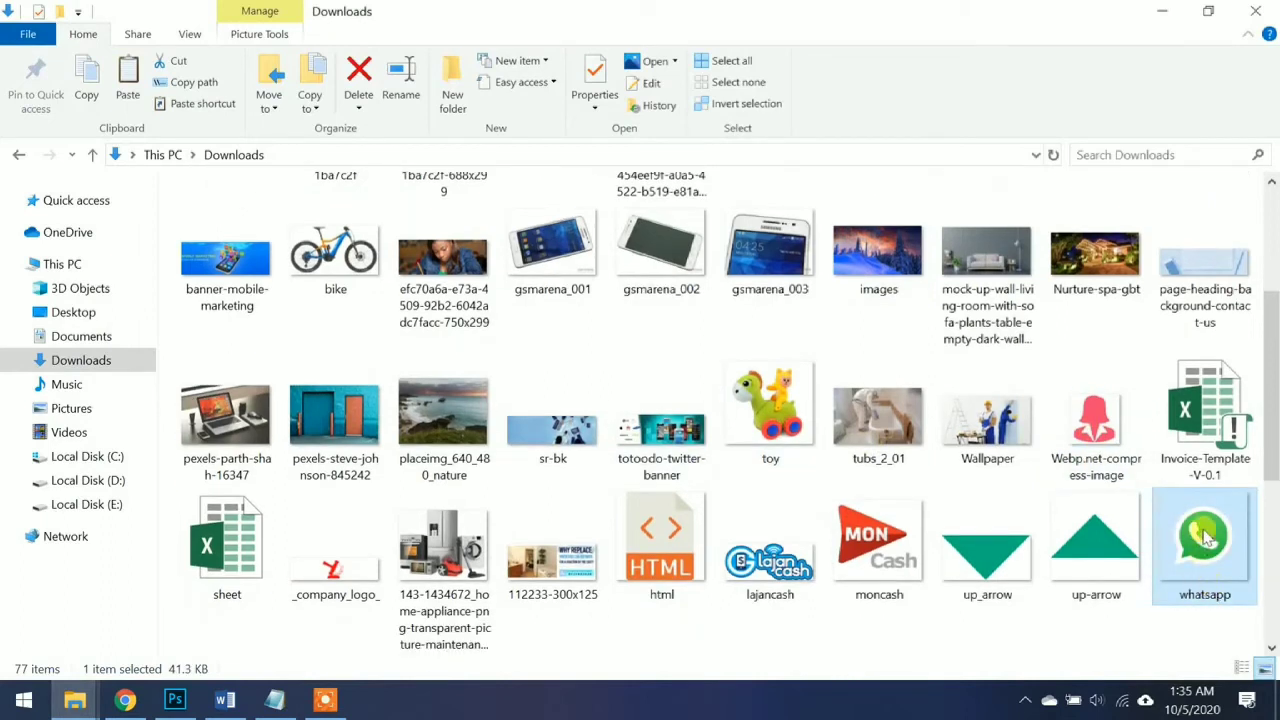
{"action": "left_click", "coordinate": [765, 245]}
{"action": "left_click", "coordinate": [568, 250]}
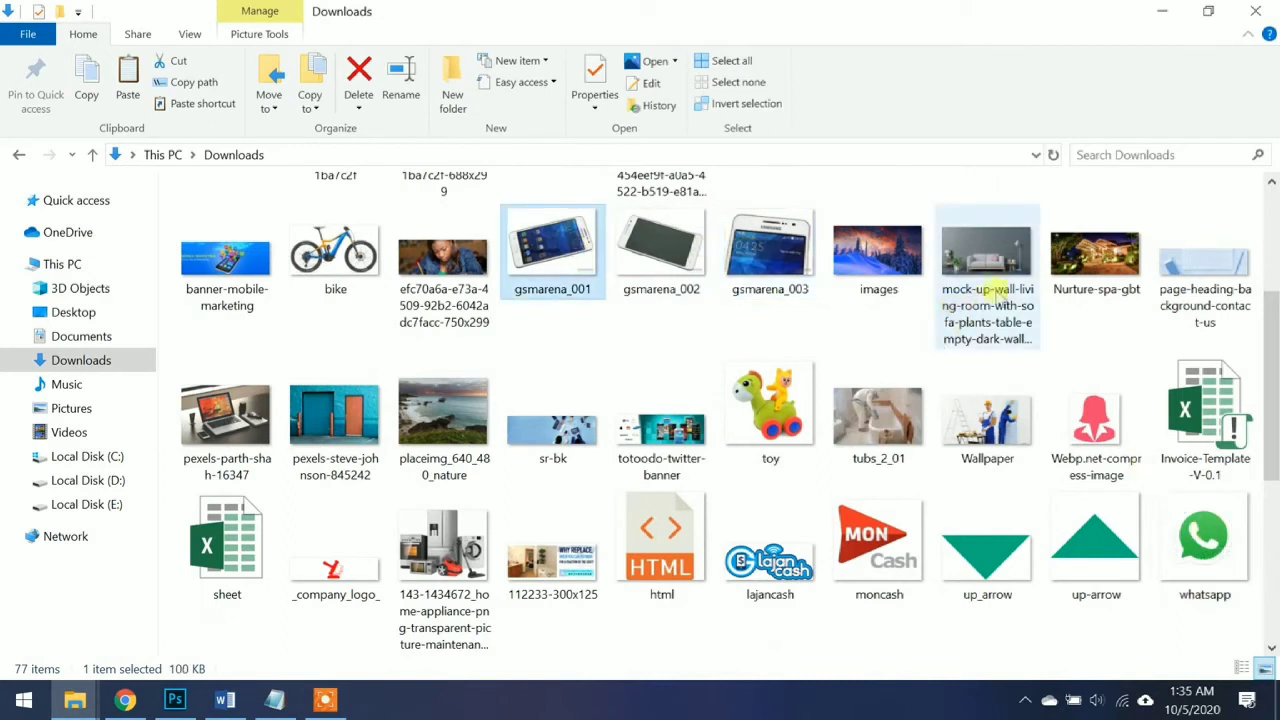
{"action": "left_click_drag", "start_coordinate": [1273, 385], "coordinate": [1273, 480]}
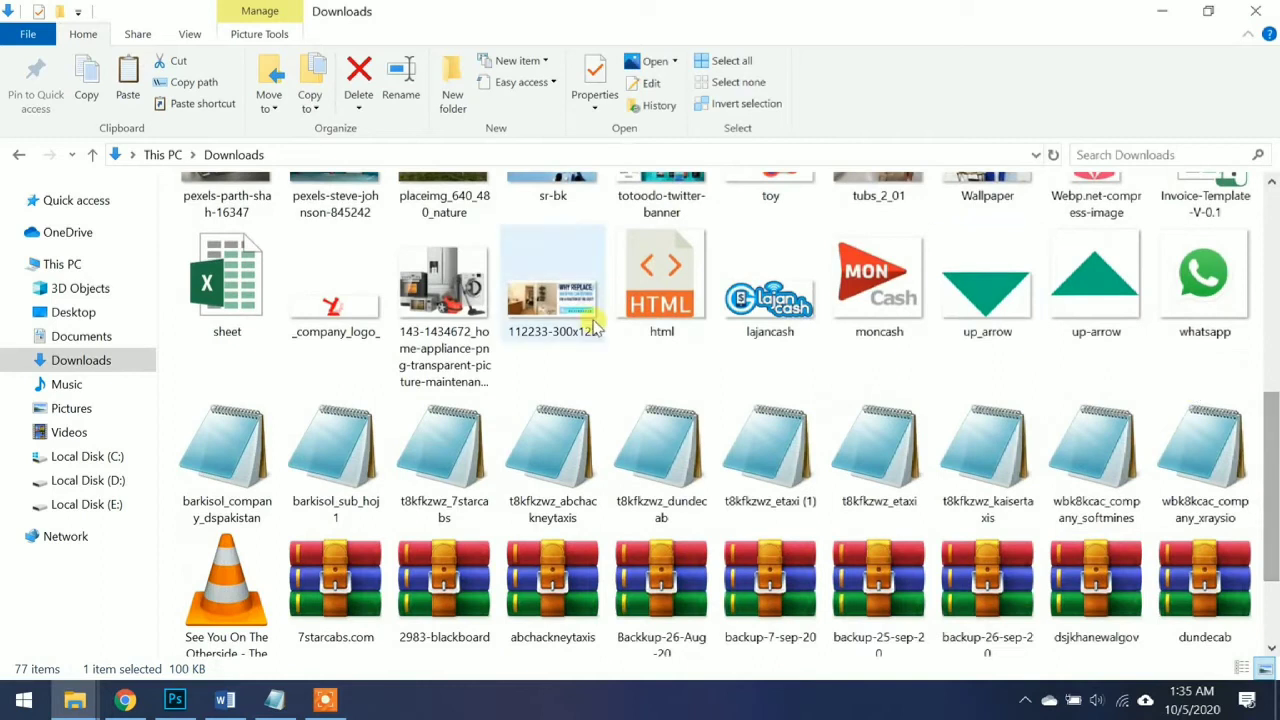
{"action": "left_click", "coordinate": [440, 290]}
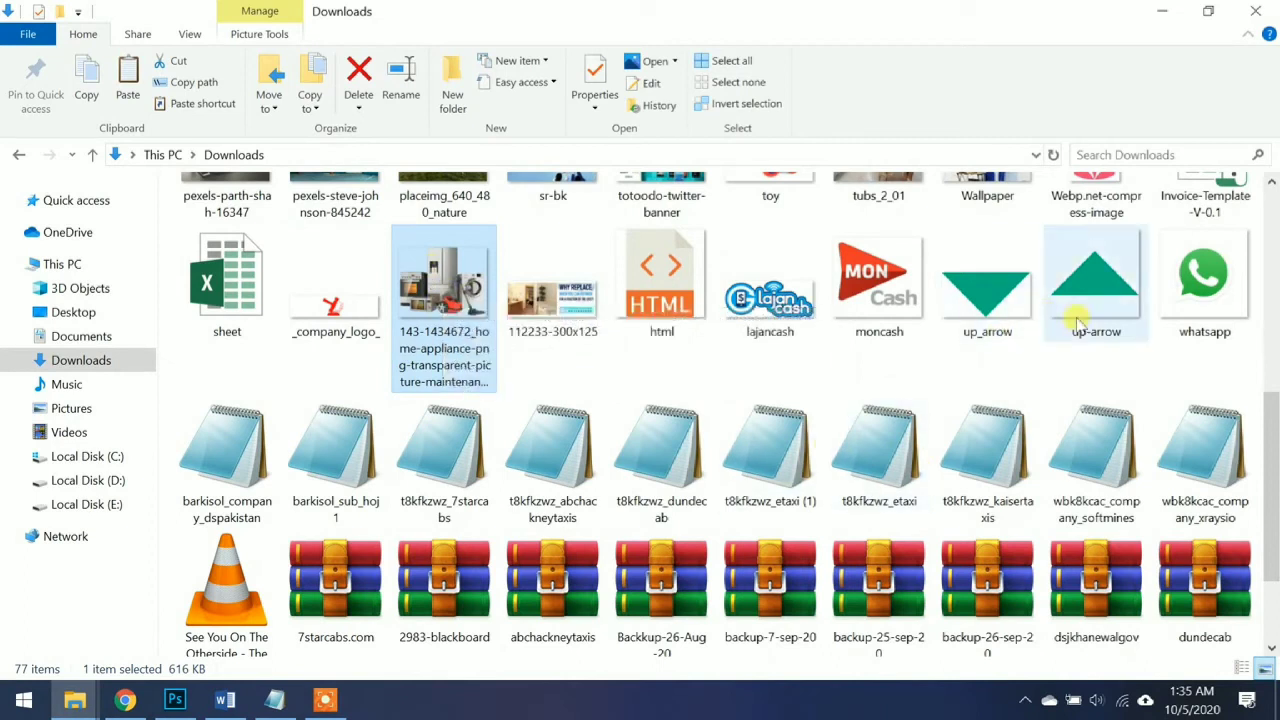
{"action": "left_click", "coordinate": [1200, 285]}
{"action": "left_click_drag", "start_coordinate": [1200, 285], "coordinate": [259, 515]}
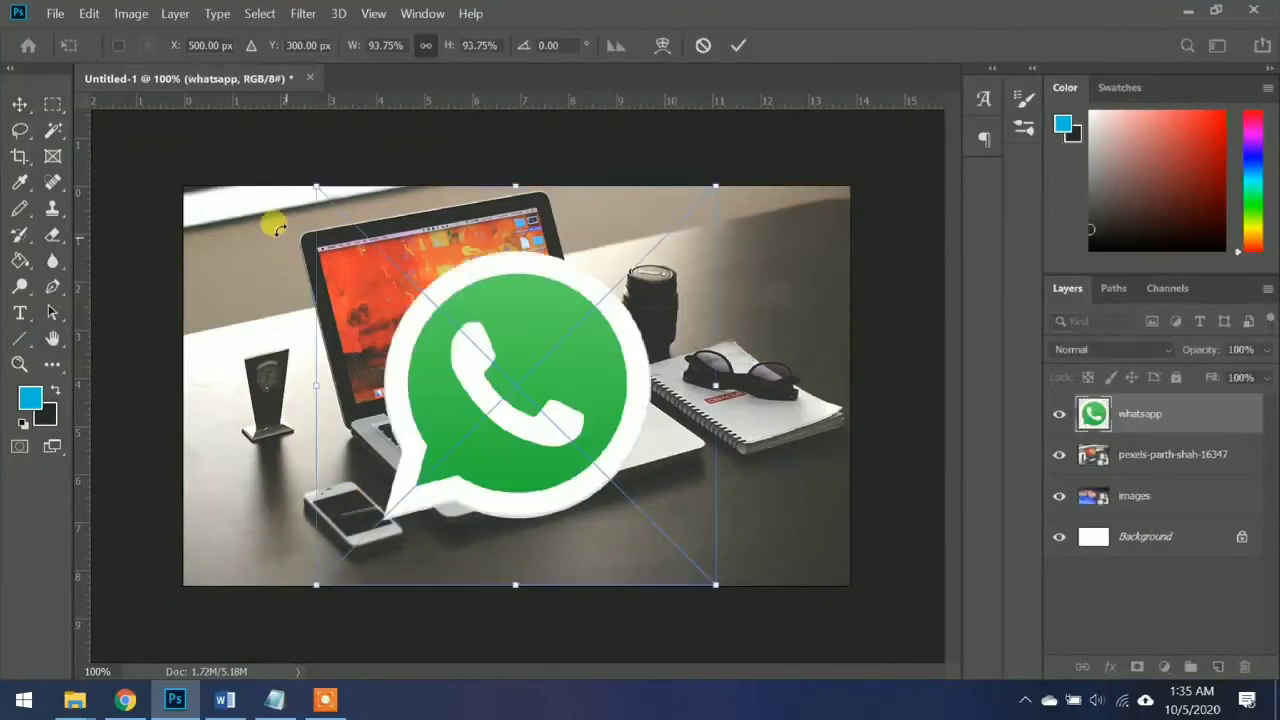
- Scale the WhatsApp icon to about 12.34%, position it on the laptop's screen at about X 473, Y 84.5 px and commit
{"action": "left_click_drag", "start_coordinate": [310, 183], "coordinate": [491, 249]}
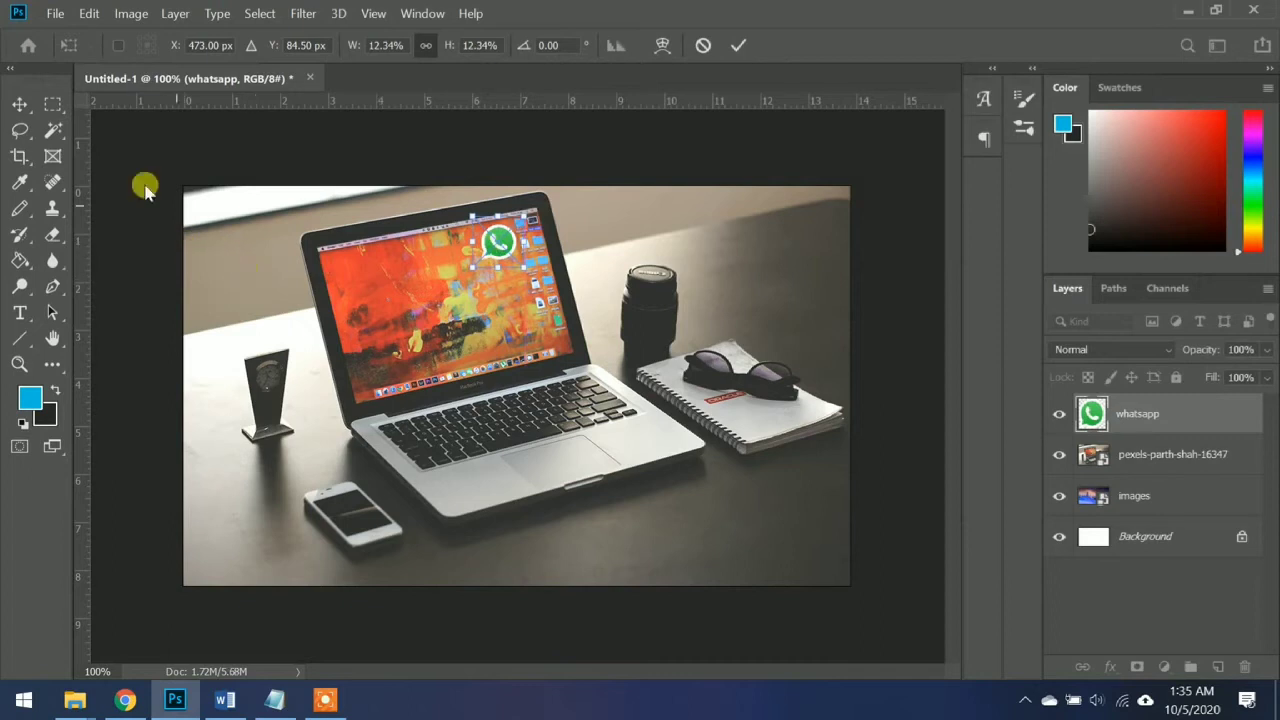
{"action": "left_click", "coordinate": [20, 105]}
{"action": "key", "text": "shift+plus"}
{"action": "key", "text": "shift+plus"}
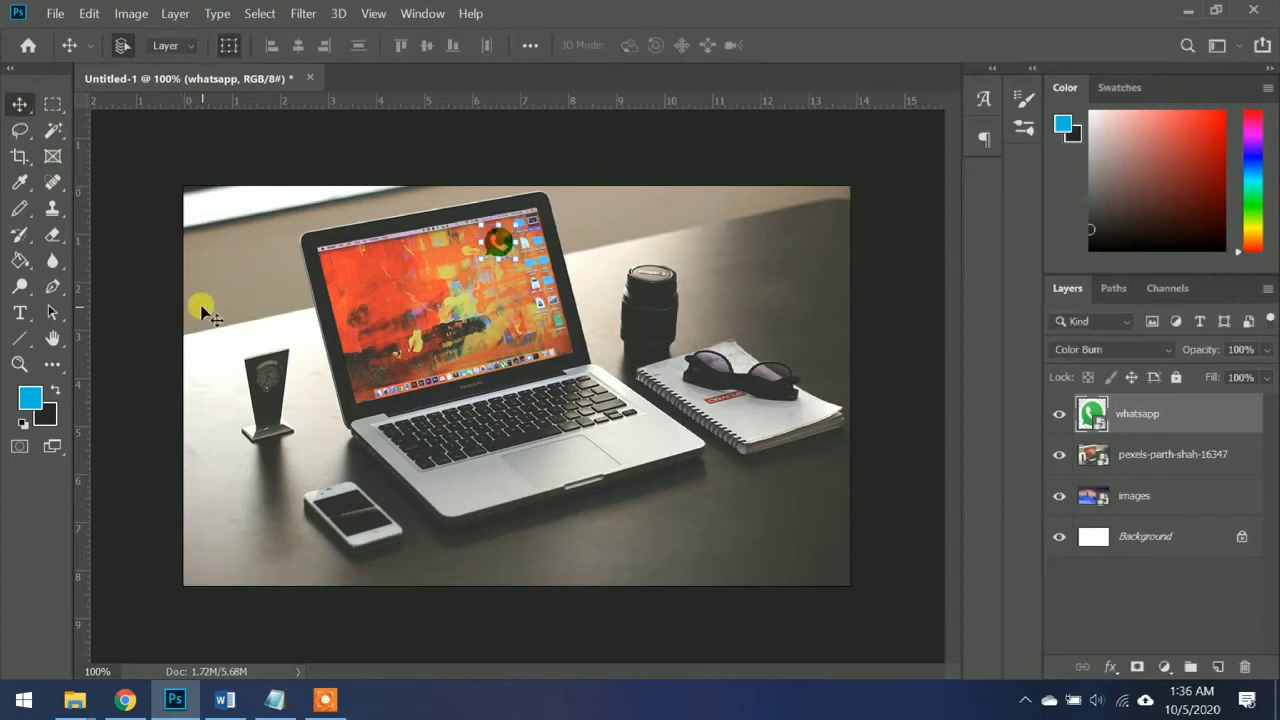
{"action": "key", "text": "shift+minus"}
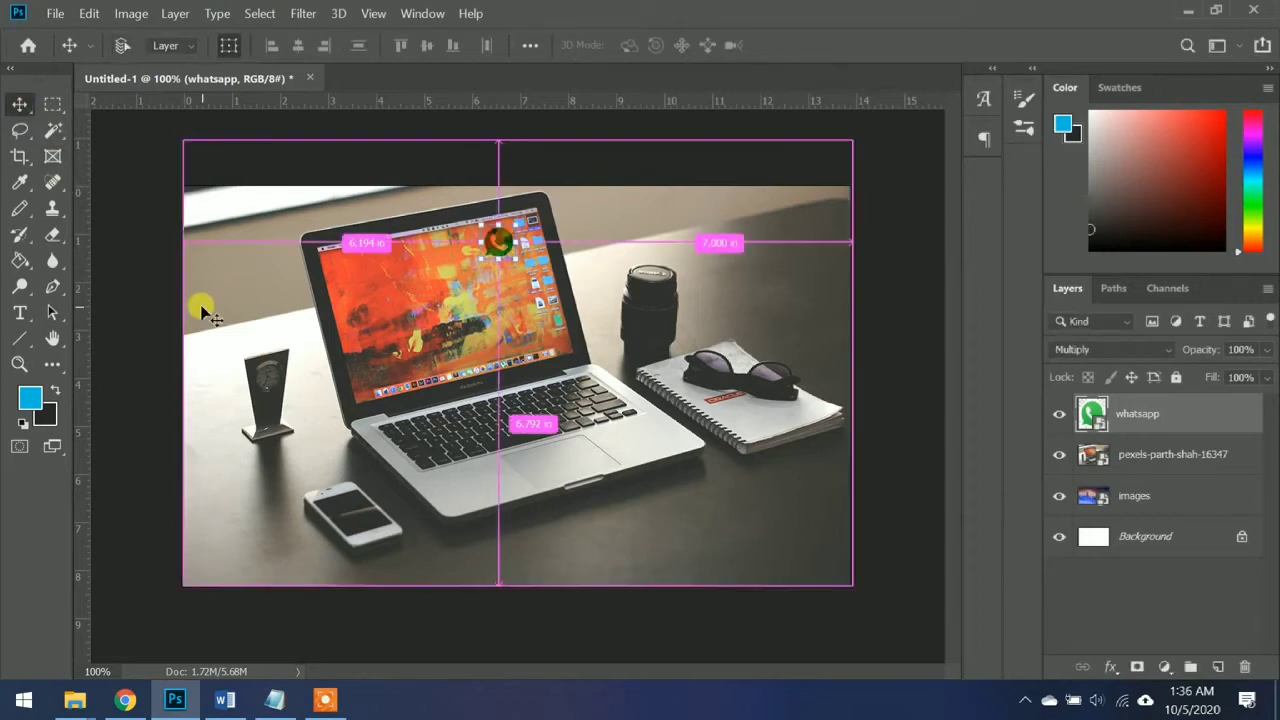
{"action": "key", "text": "shift+minus"}
{"action": "key", "text": "shift+minus"}
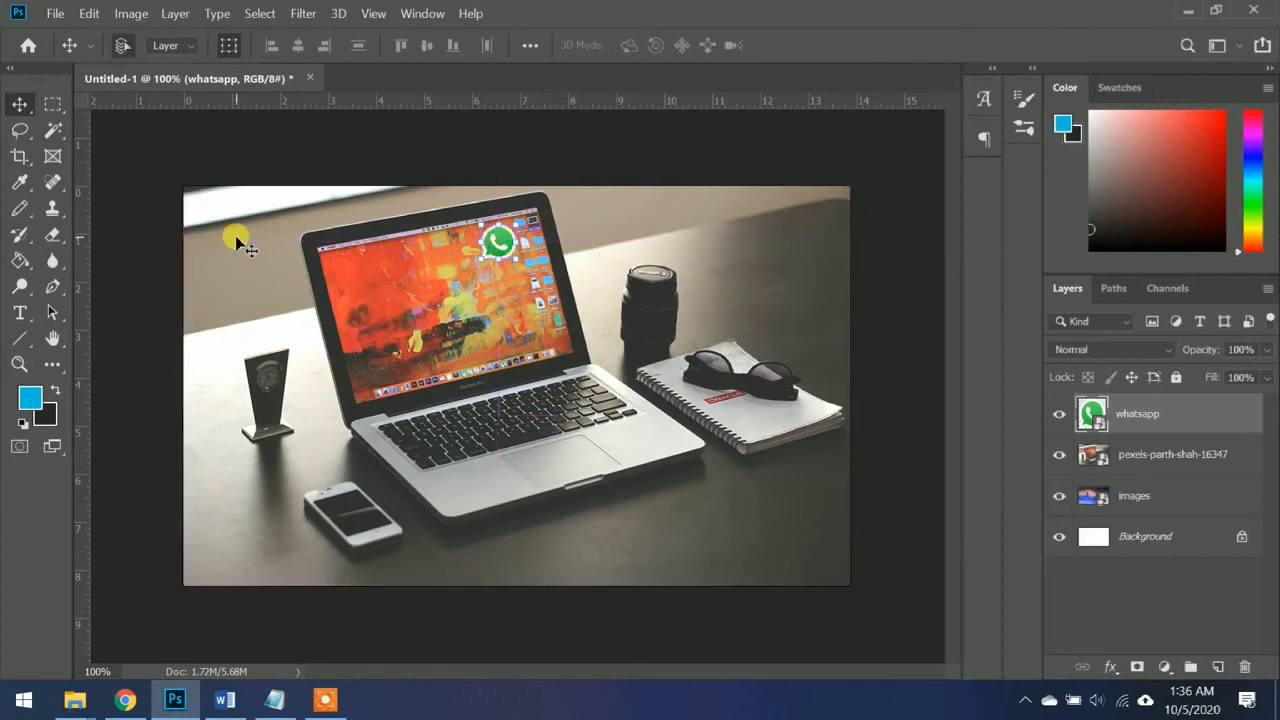
- Scale the WhatsApp icon to about 3.08%, rotate it about 8.35°, place it beside the laptop screen's green file icon and commit
{"action": "key", "text": "ctrl+plus"}
{"action": "key", "text": "ctrl+plus"}
{"action": "key", "text": "ctrl+plus"}
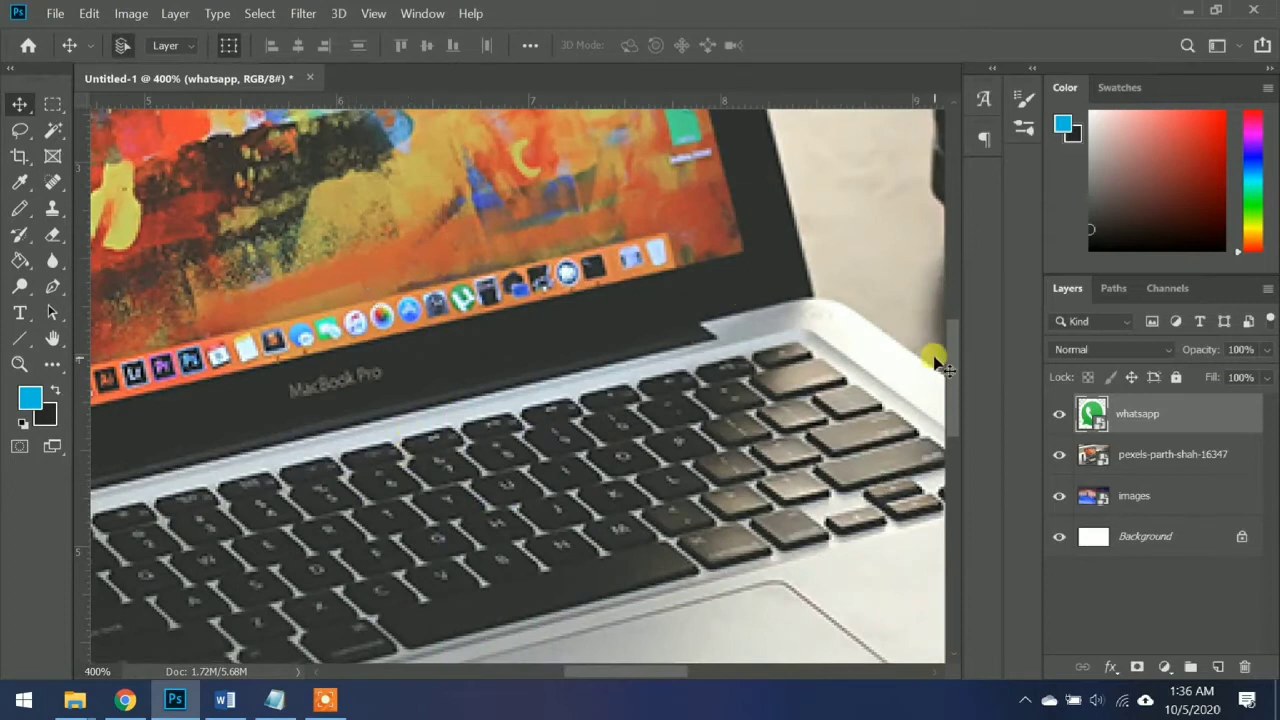
{"action": "left_click_drag", "start_coordinate": [950, 357], "coordinate": [951, 251]}
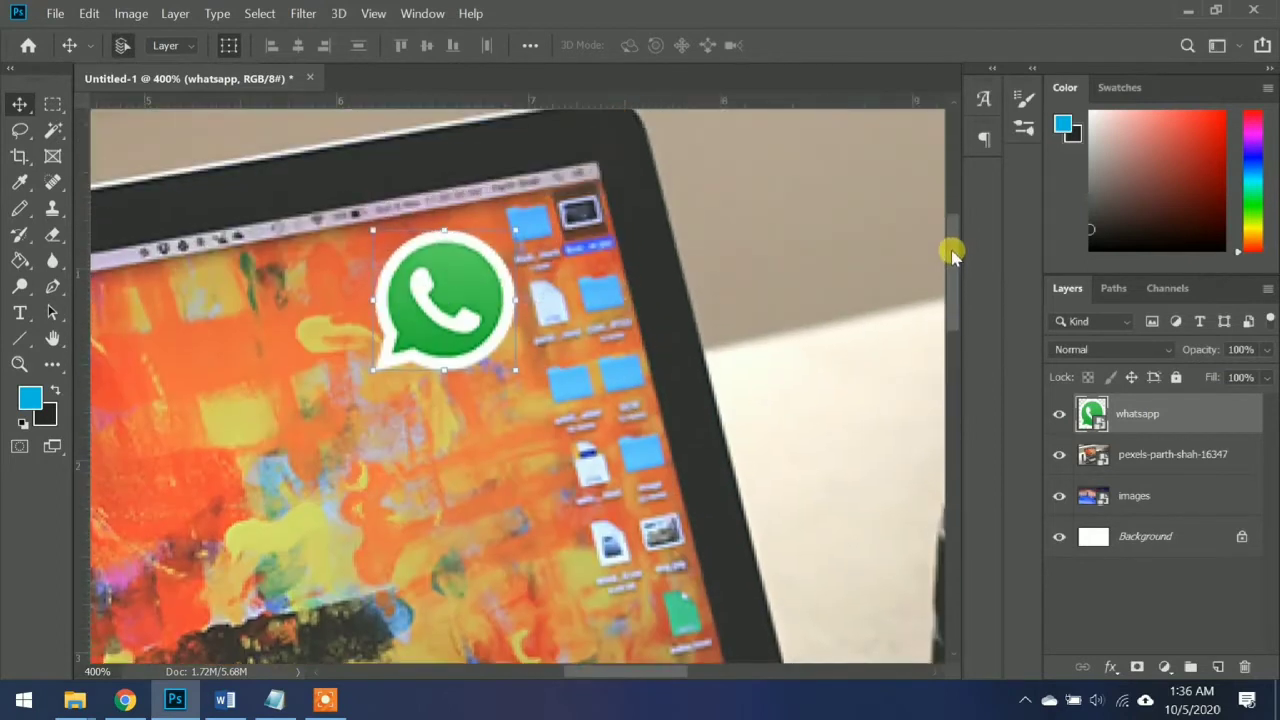
{"action": "left_click_drag", "start_coordinate": [508, 366], "coordinate": [548, 413]}
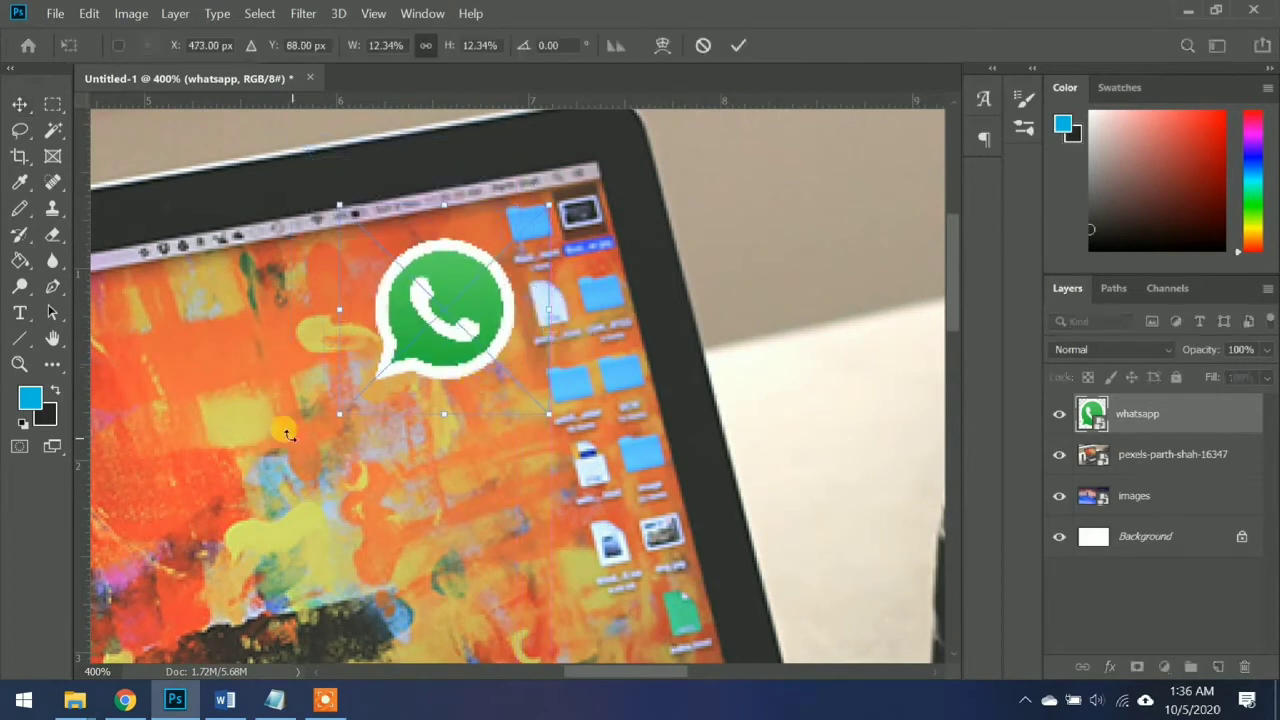
{"action": "left_click_drag", "start_coordinate": [339, 407], "coordinate": [626, 633]}
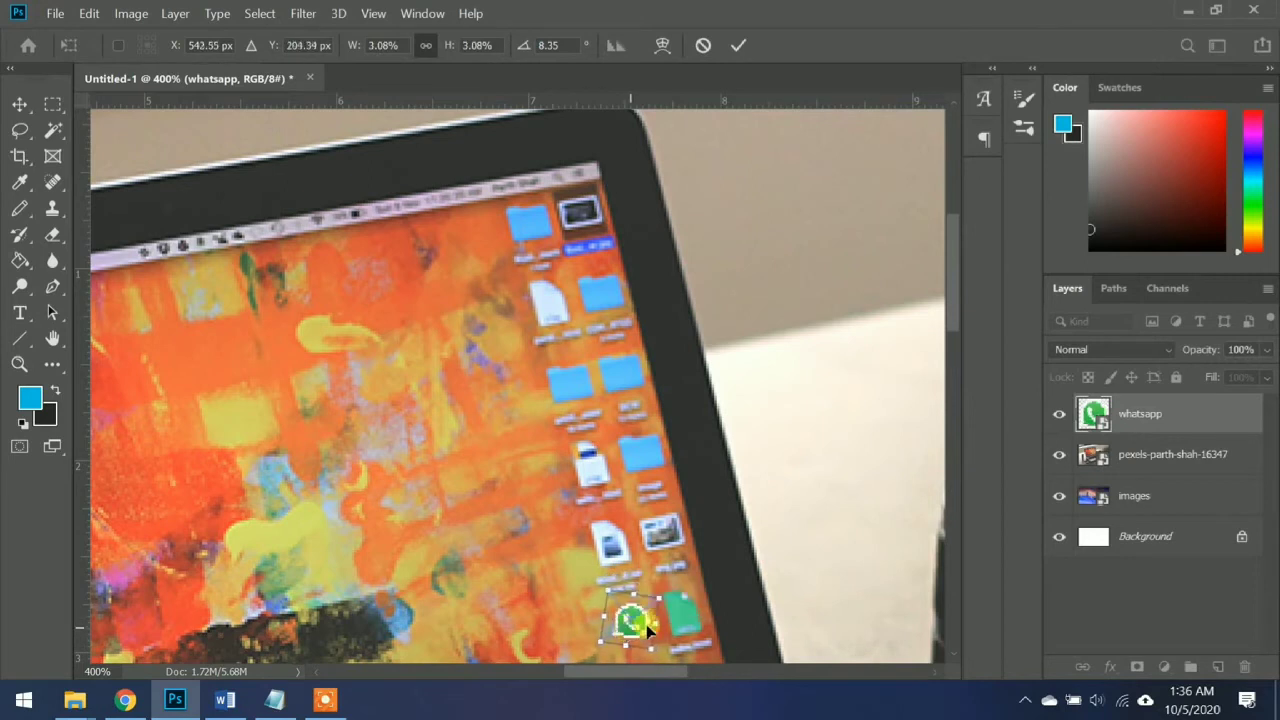
{"action": "left_click", "coordinate": [19, 105]}
{"action": "left_click", "coordinate": [800, 531]}
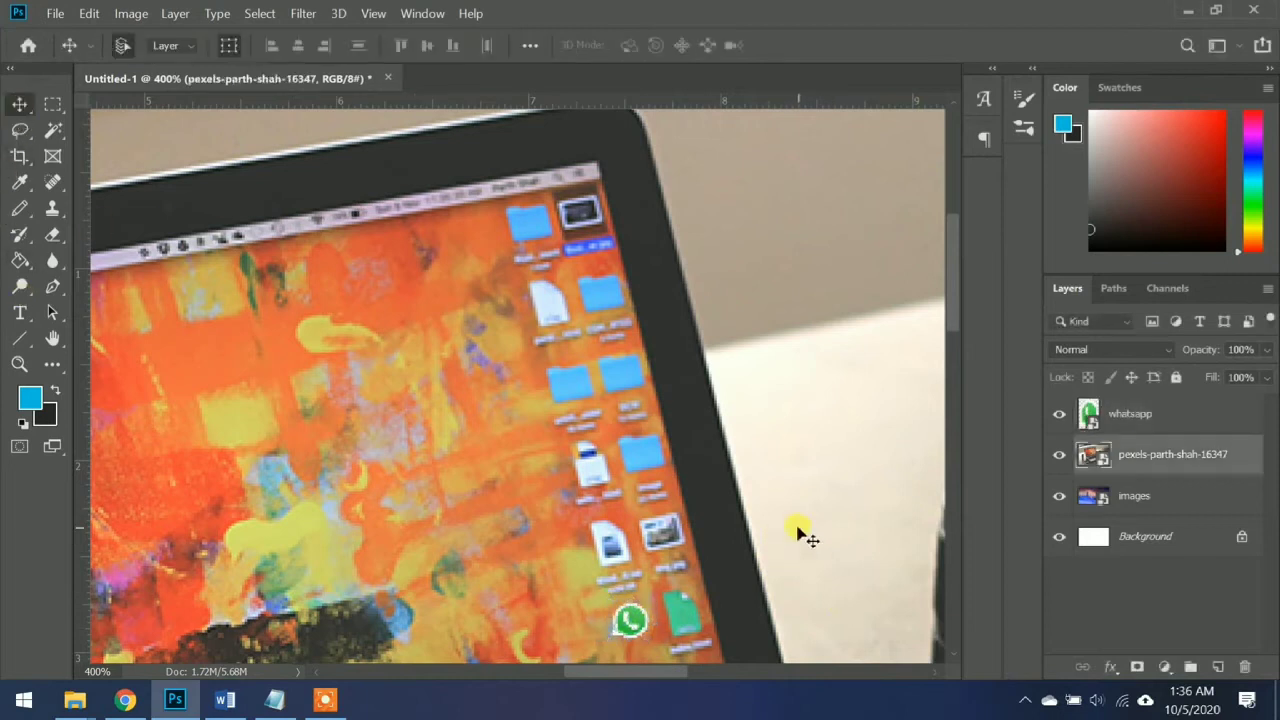
- Nudge the WhatsApp icon slightly down beside the green file icon and clear the layer selection
{"action": "left_click_drag", "start_coordinate": [633, 628], "coordinate": [634, 630]}
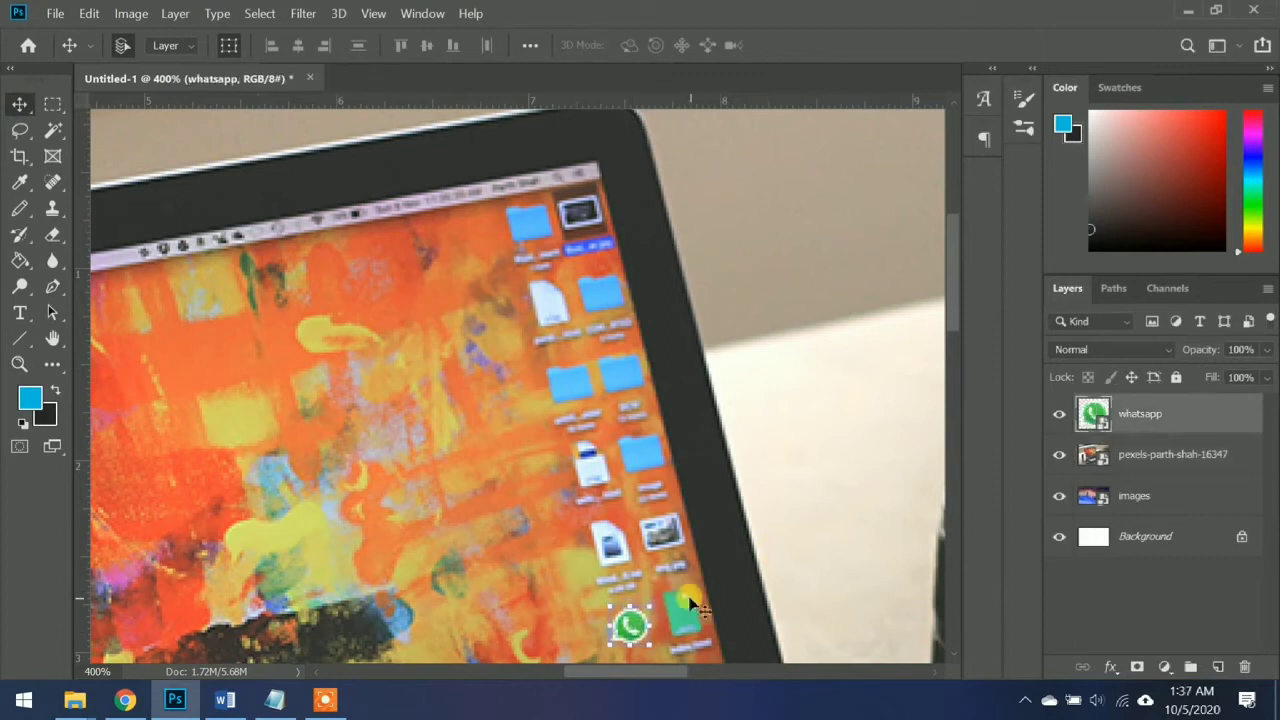
{"action": "left_click", "coordinate": [780, 528]}
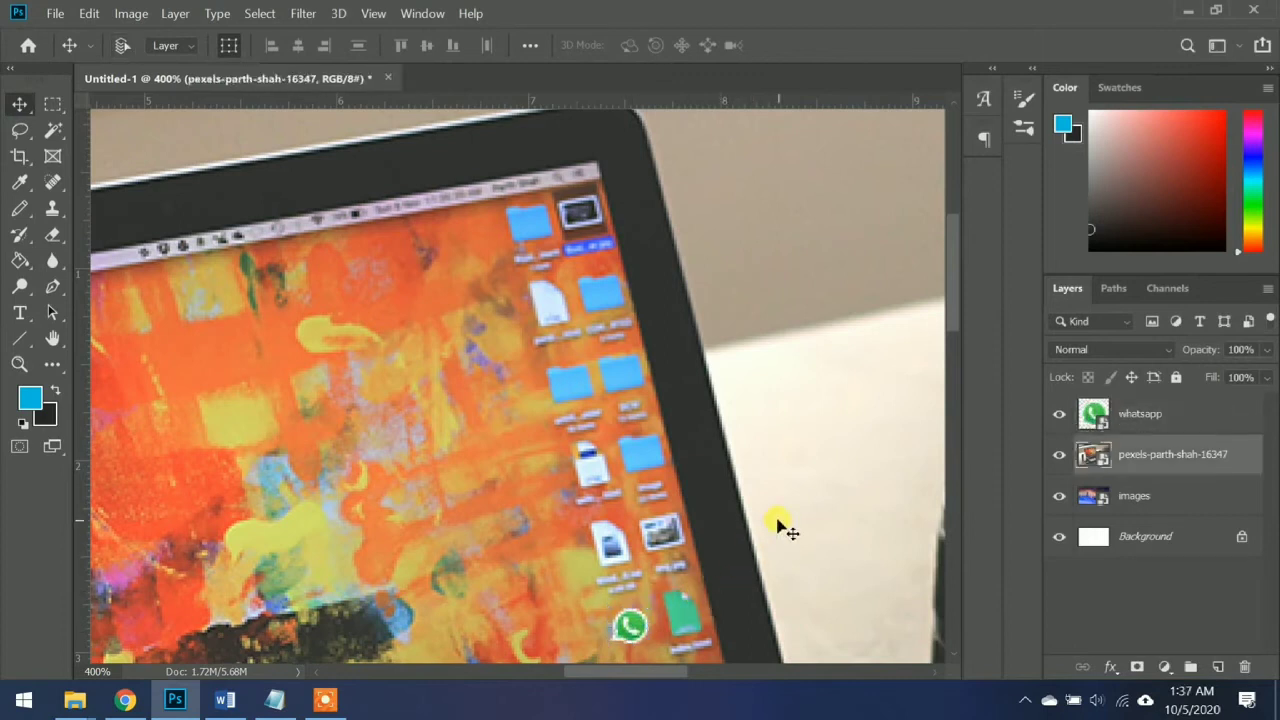
{"action": "key", "text": "ctrl+minus"}
{"action": "key", "text": "ctrl+minus"}
{"action": "key", "text": "ctrl+minus"}
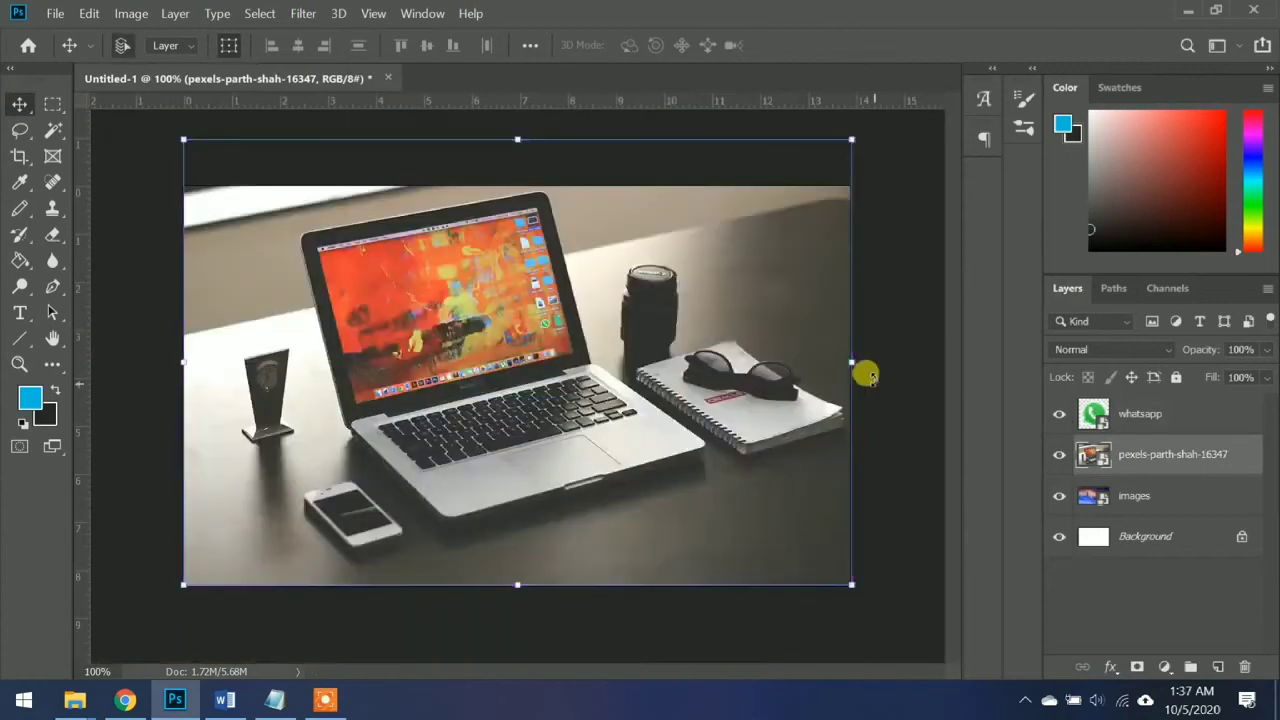
{"action": "left_click", "coordinate": [903, 351]}
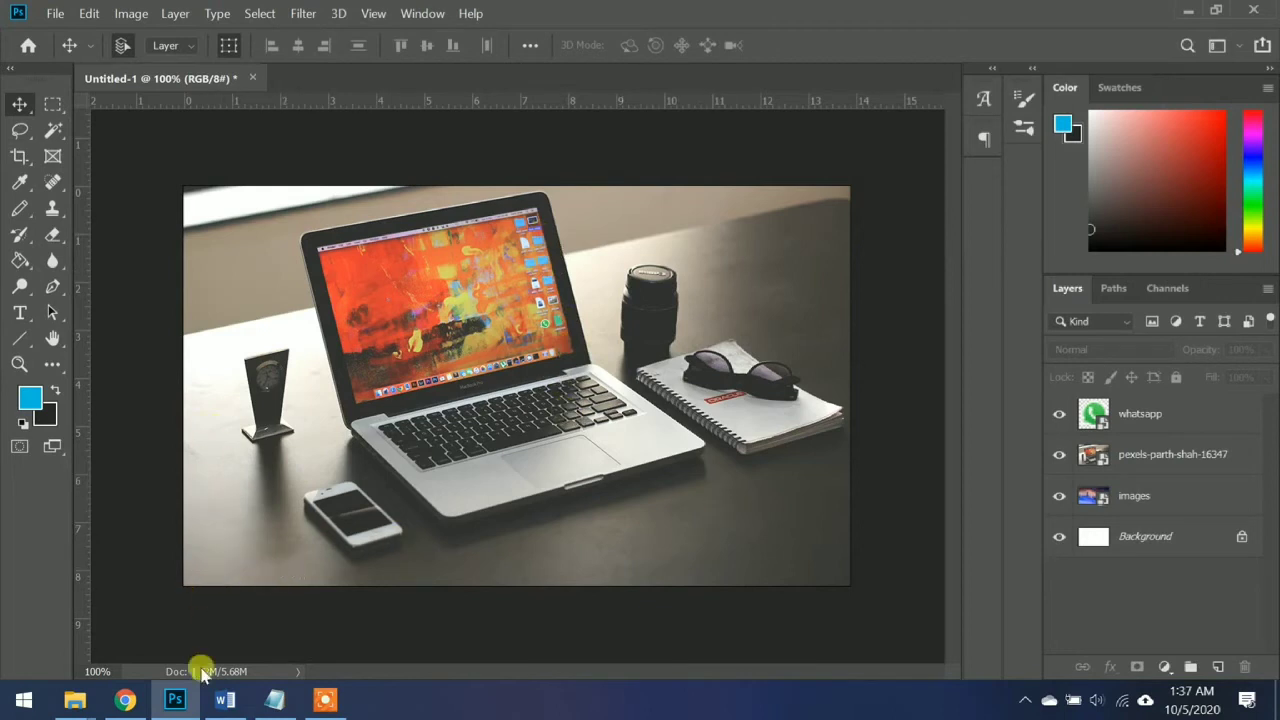
- Switch to Chrome and search Google Images for "flower bunch png"
{"action": "left_click", "coordinate": [124, 700]}
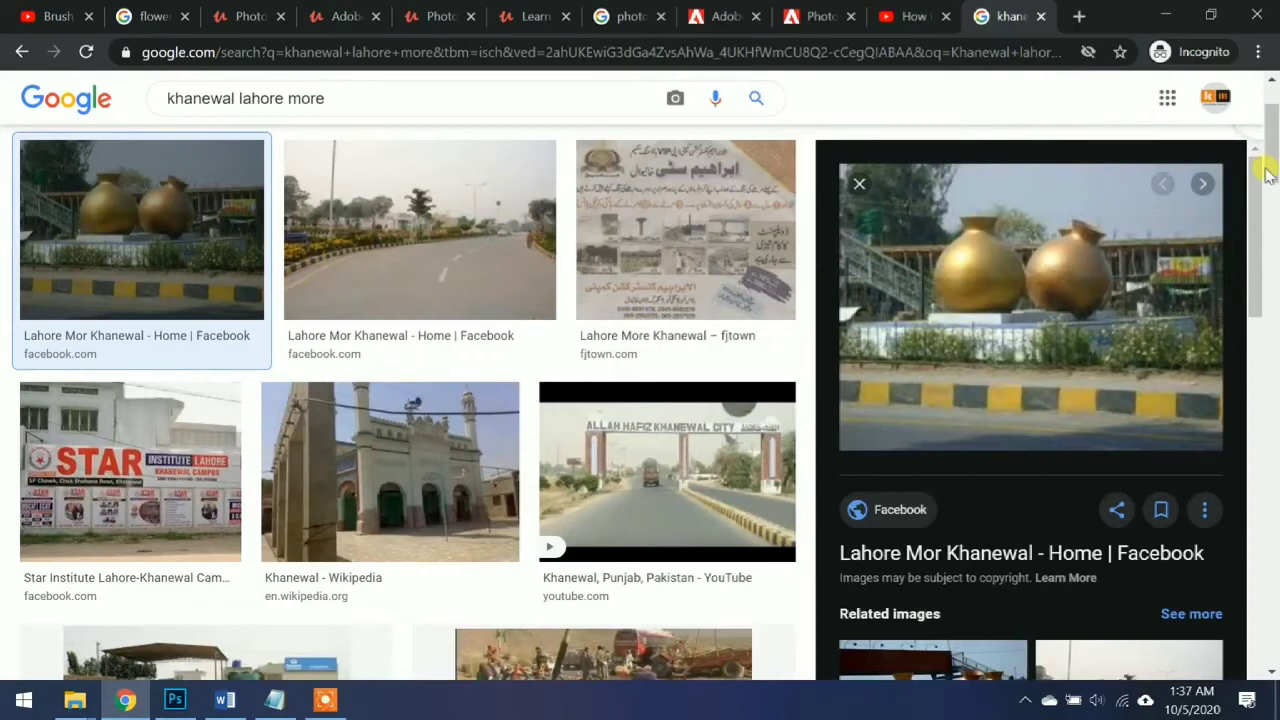
{"action": "scroll", "coordinate": [1275, 160], "scroll_direction": "up", "scroll_amount": 2}
{"action": "triple_click", "coordinate": [410, 117]}
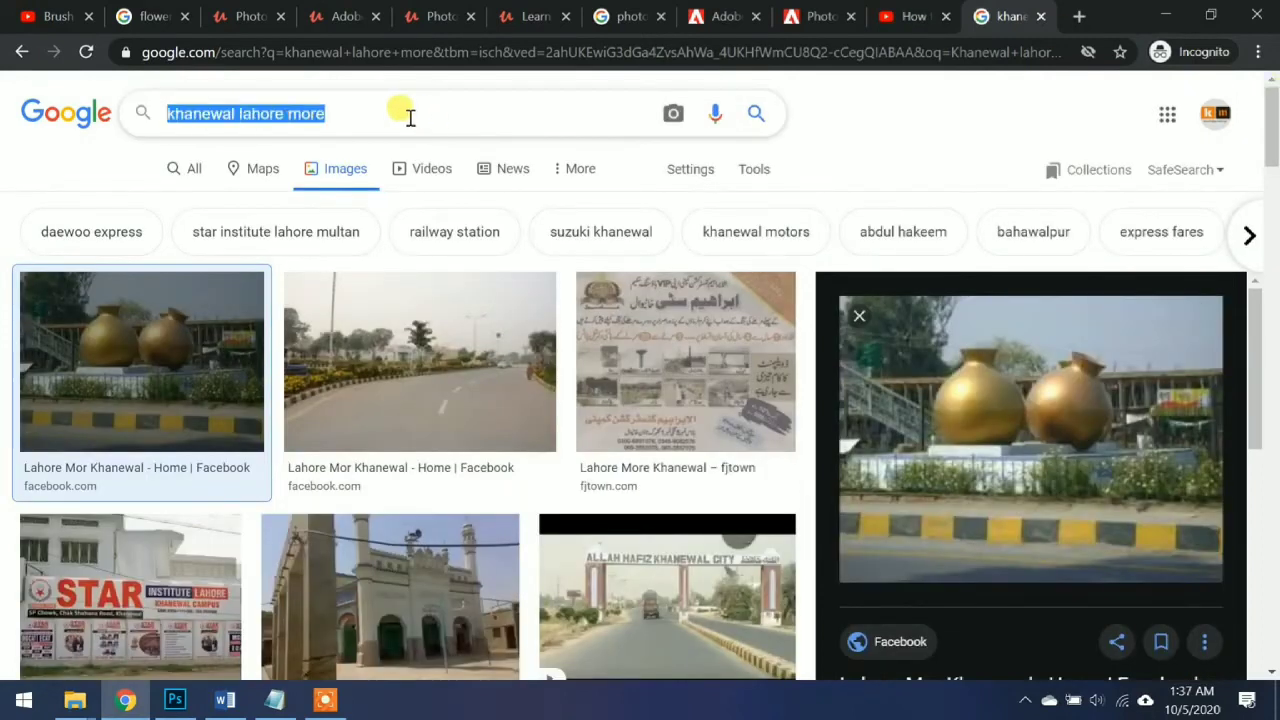
{"action": "type", "text": "flower "}
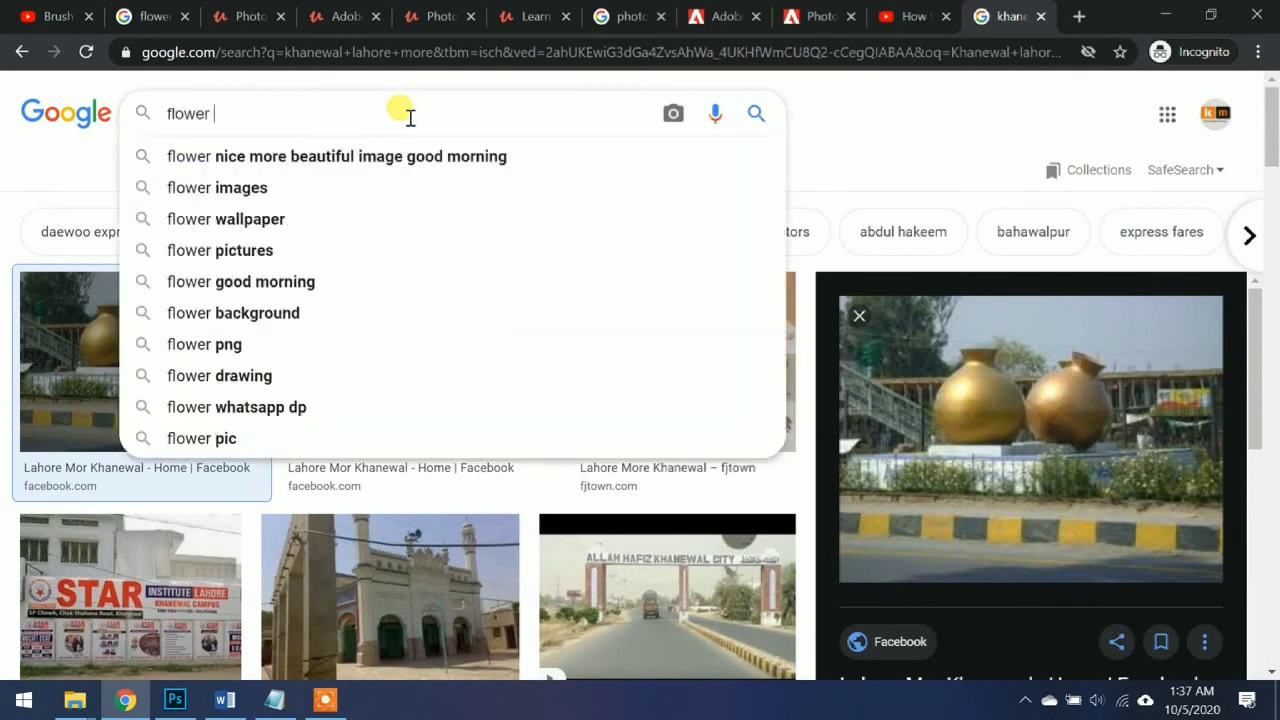
{"action": "type", "text": "bunch"}
{"action": "key", "text": "Down"}
{"action": "key", "text": "Down"}
{"action": "key", "text": "Down"}
{"action": "key", "text": "Return"}
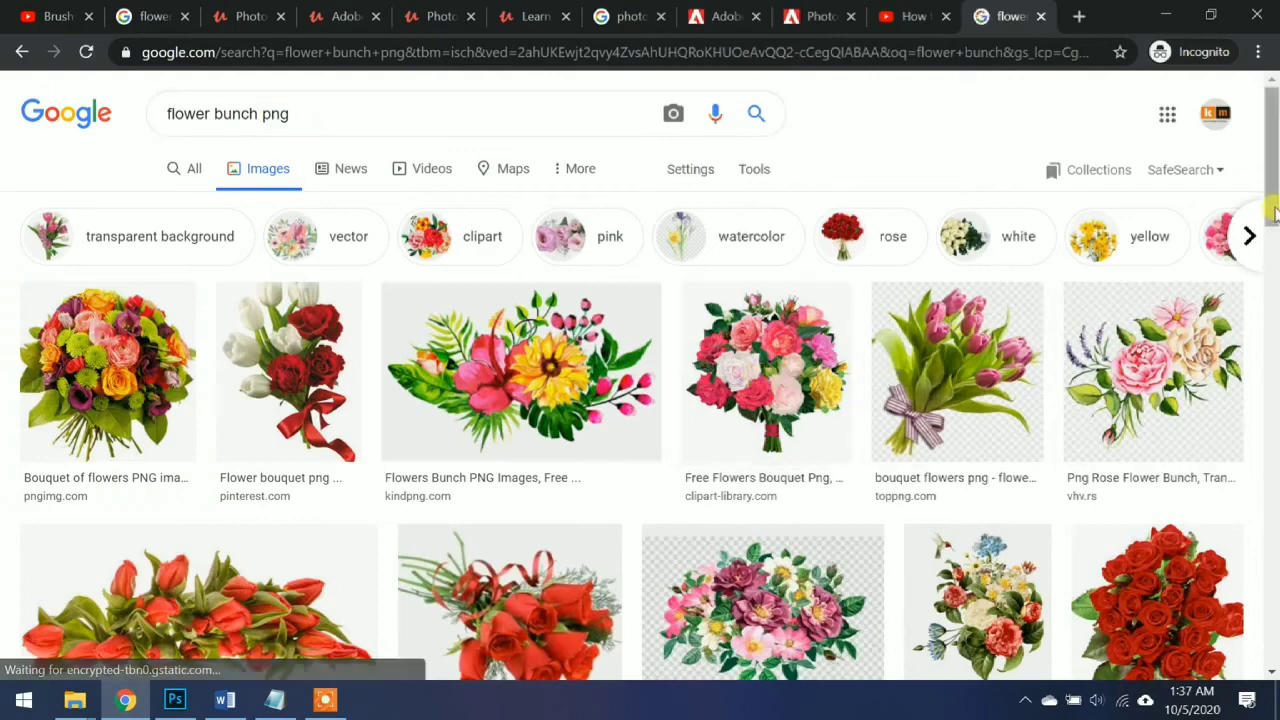
- Browse the flower results and related images, and open the preview of the flower basket with the white dog
{"action": "left_click_drag", "start_coordinate": [1270, 200], "coordinate": [1268, 296]}
{"action": "scroll", "coordinate": [1251, 400], "scroll_direction": "down", "scroll_amount": 10}
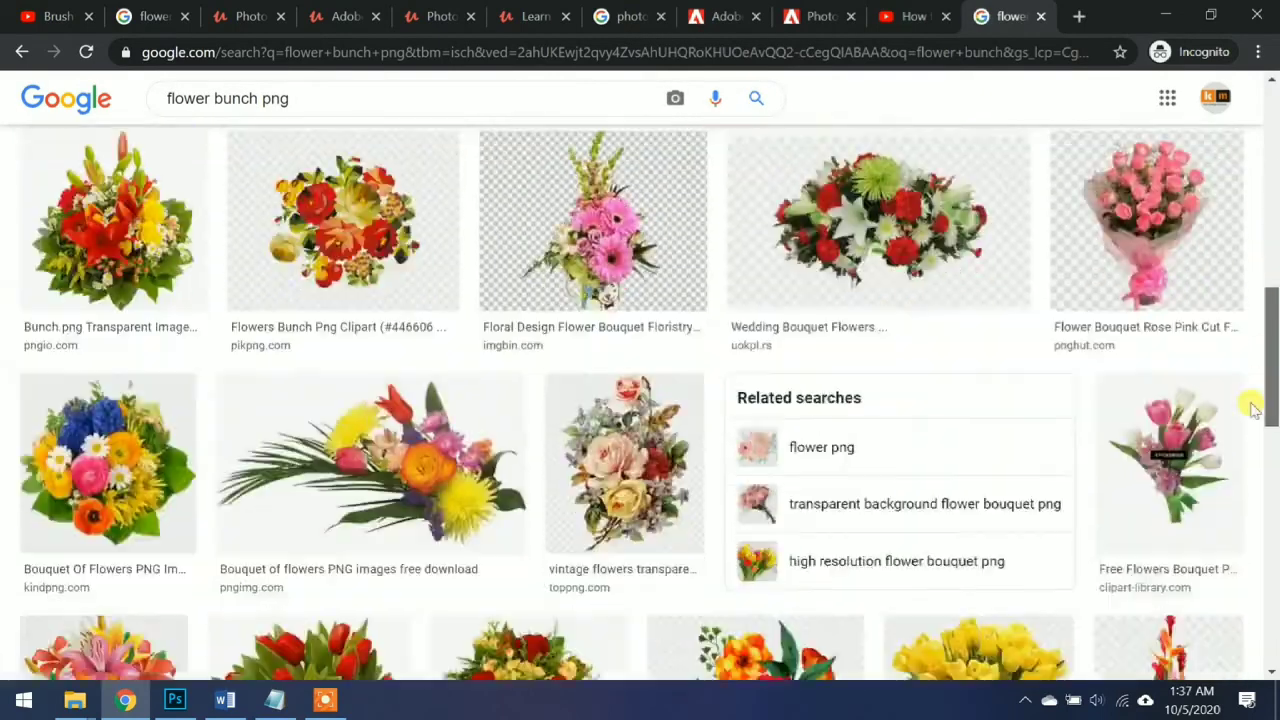
{"action": "scroll", "coordinate": [1240, 488], "scroll_direction": "down", "scroll_amount": 2}
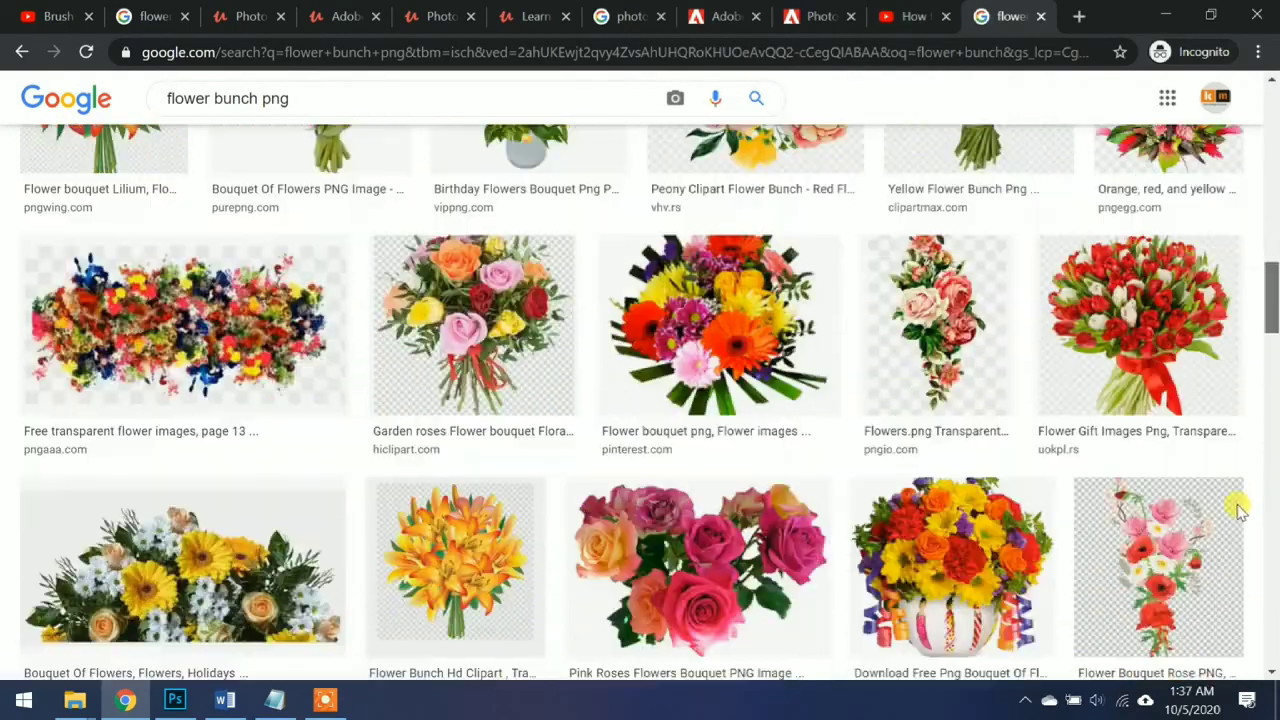
{"action": "scroll", "coordinate": [1252, 484], "scroll_direction": "up", "scroll_amount": 2}
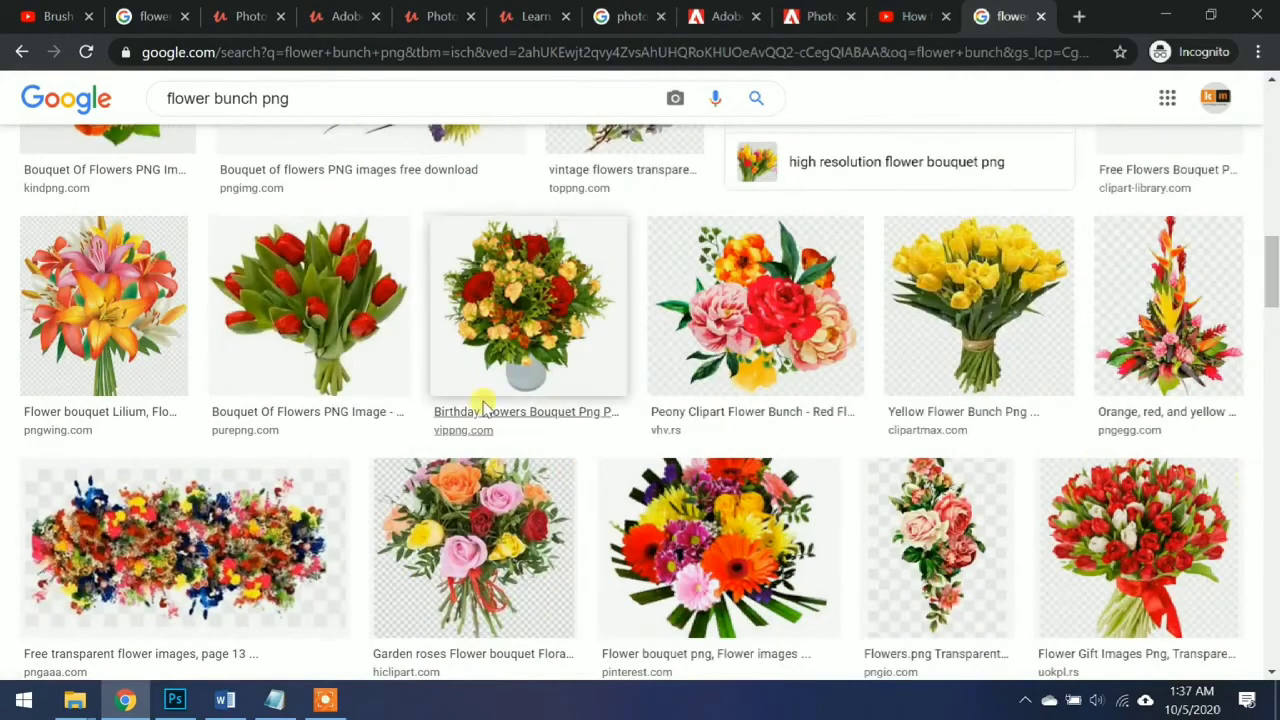
{"action": "left_click", "coordinate": [512, 300]}
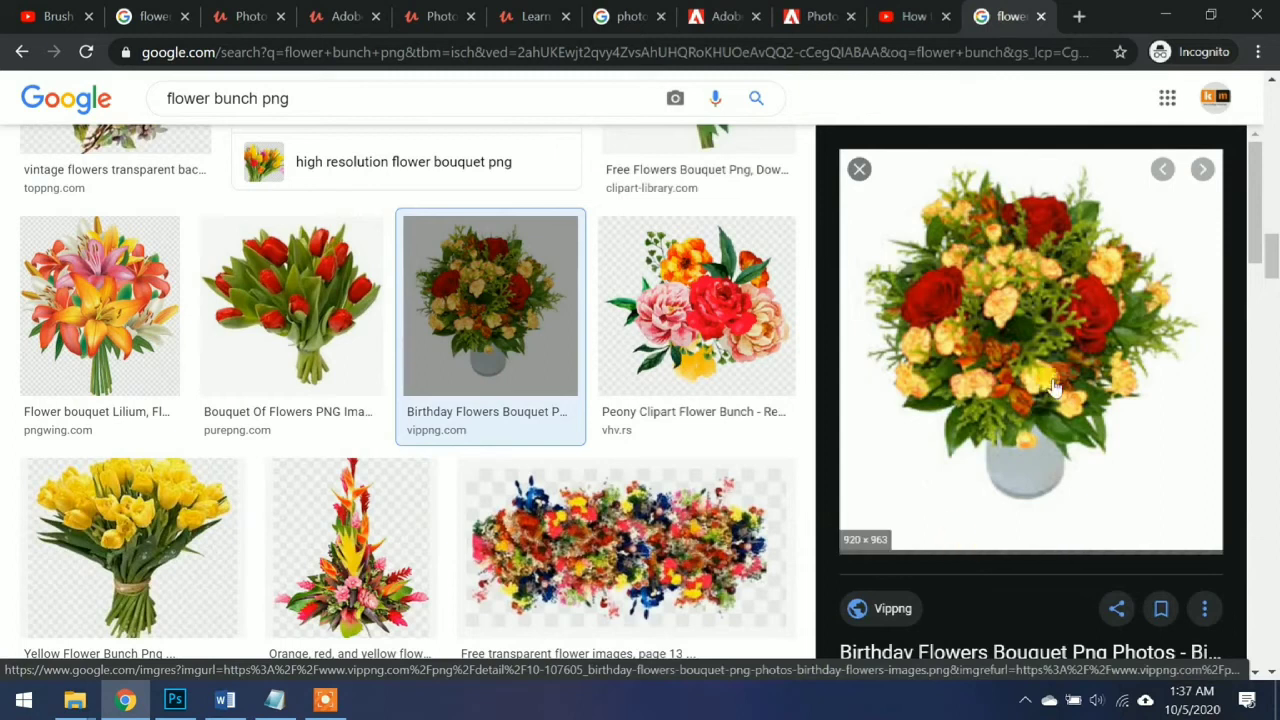
{"action": "left_click_drag", "start_coordinate": [1255, 215], "coordinate": [1232, 523]}
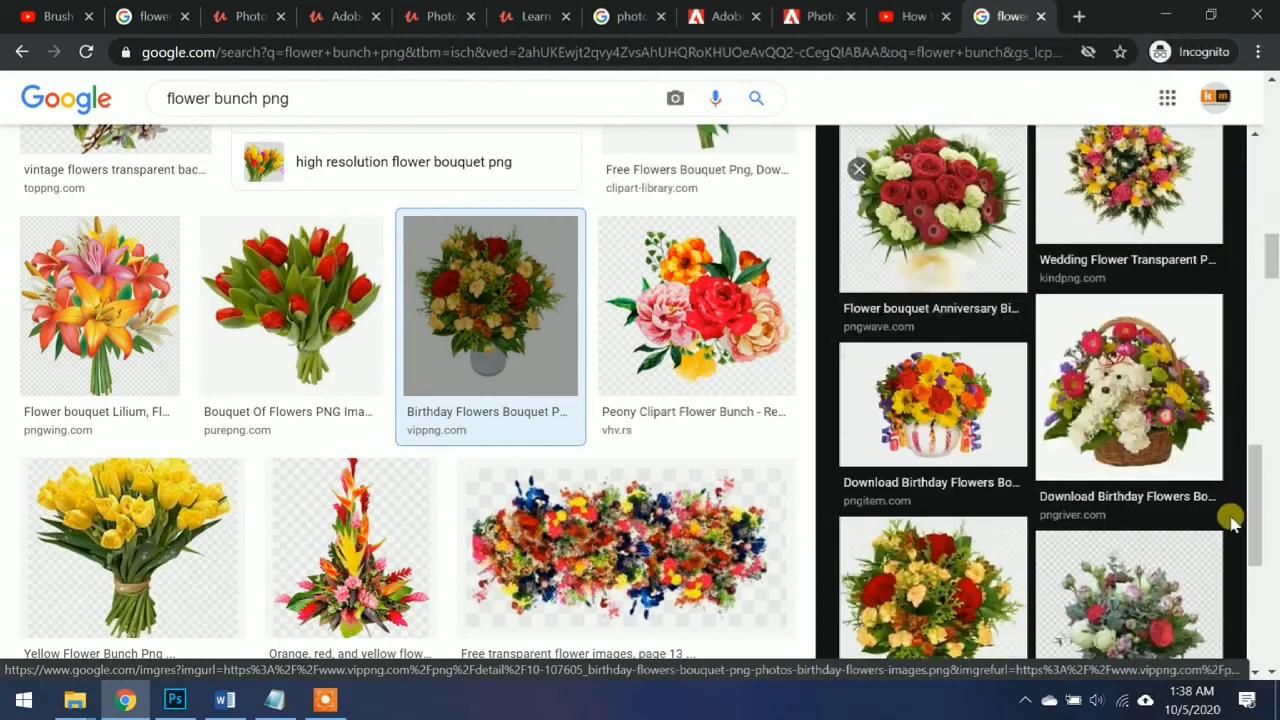
{"action": "left_click", "coordinate": [1138, 352]}
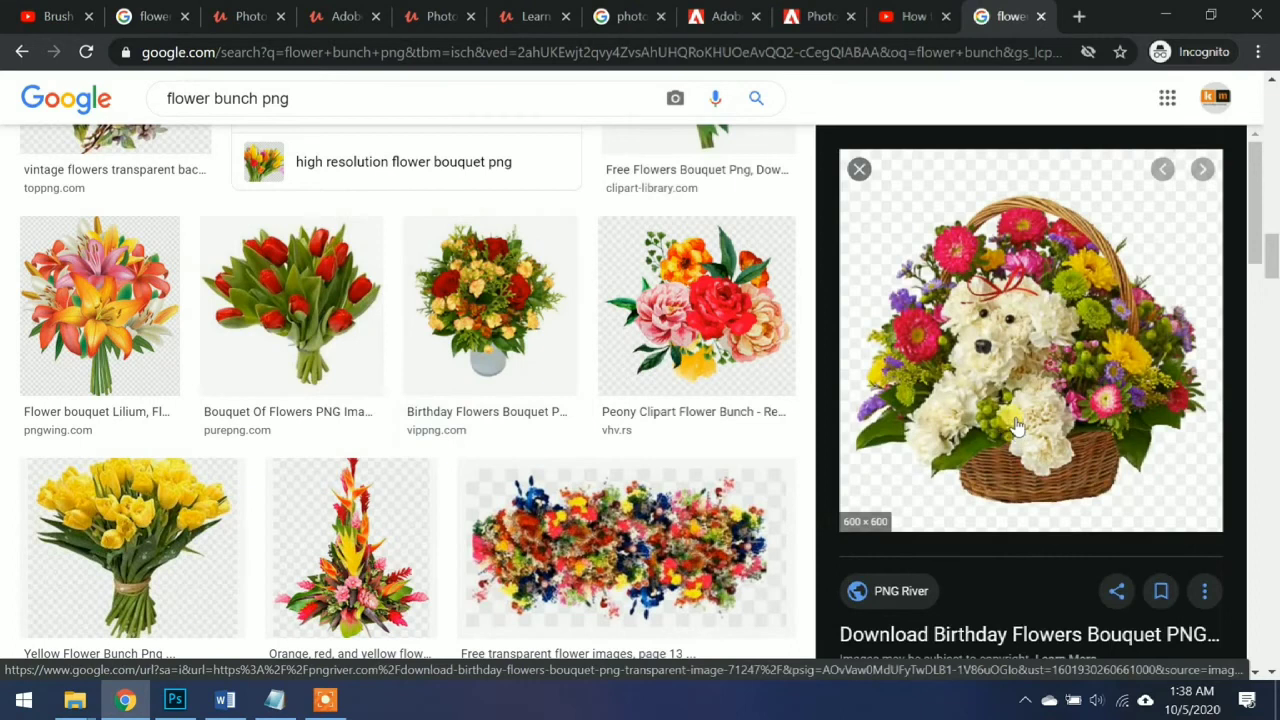
- Try to bring the flower basket into the Photoshop document by copying and pasting the image, and undo the paste
{"action": "right_click", "coordinate": [1010, 347]}
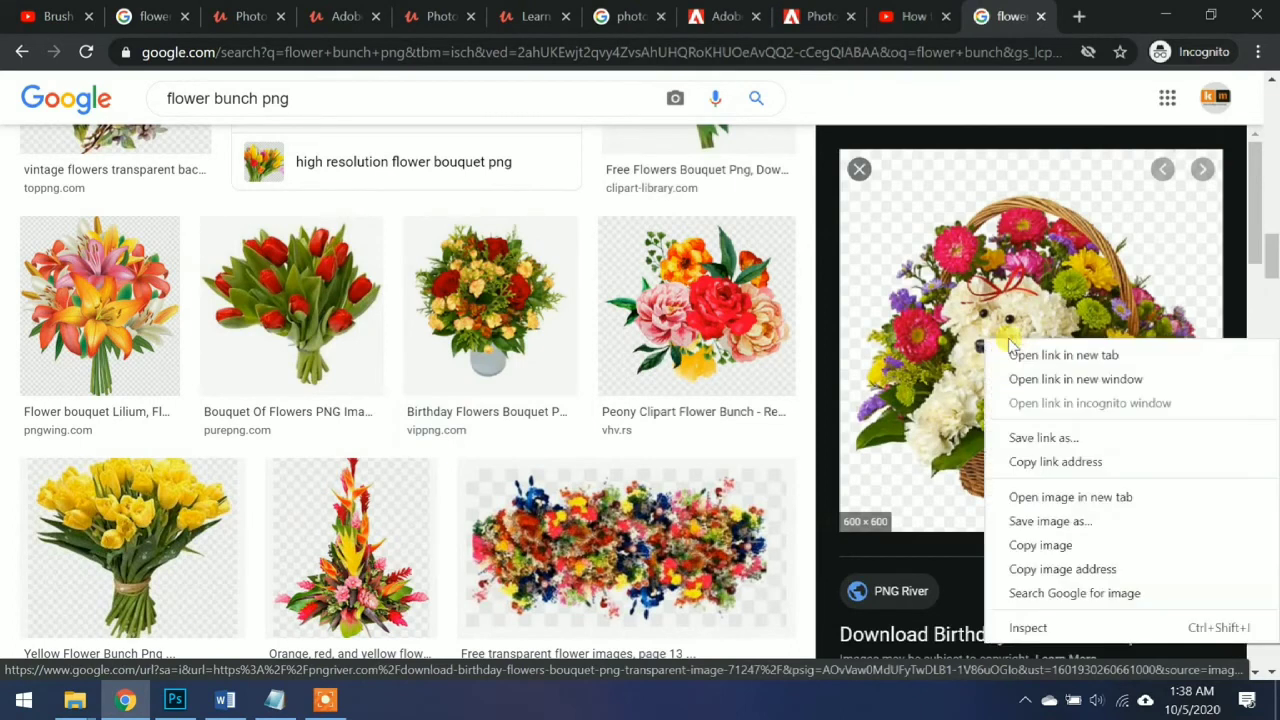
{"action": "left_click", "coordinate": [1040, 545]}
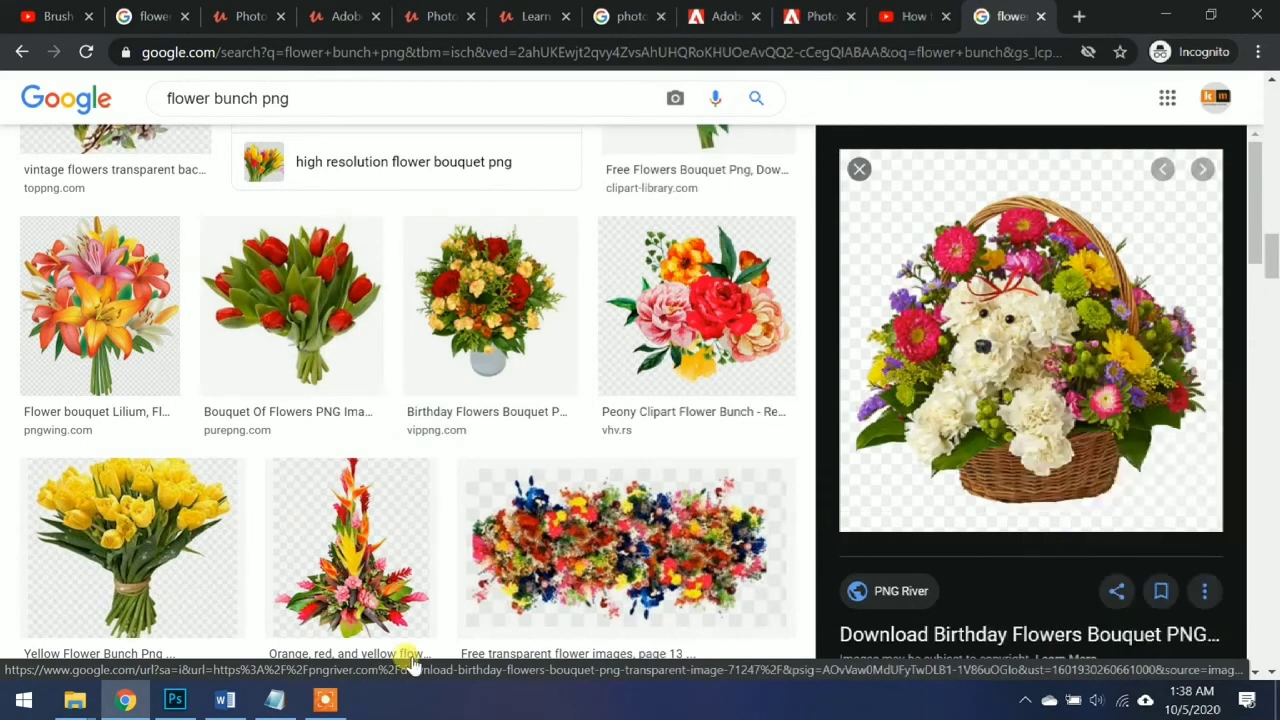
{"action": "left_click", "coordinate": [175, 700]}
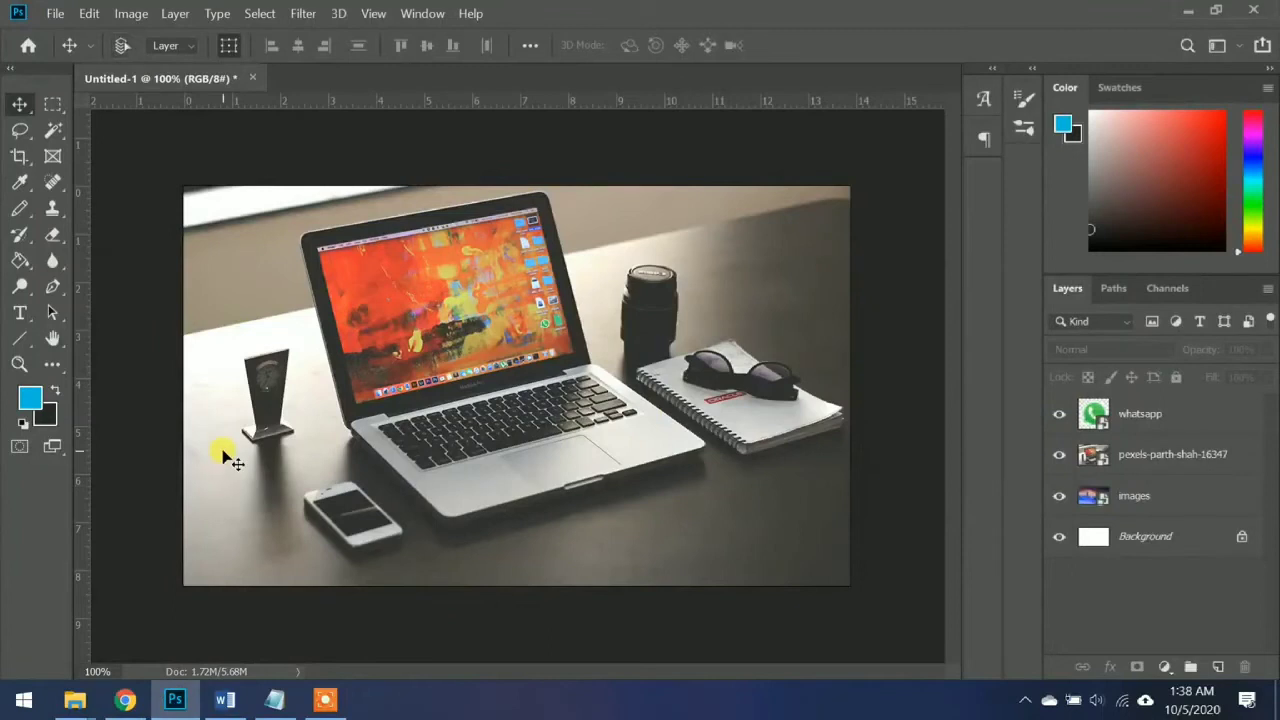
{"action": "key", "text": "ctrl+v"}
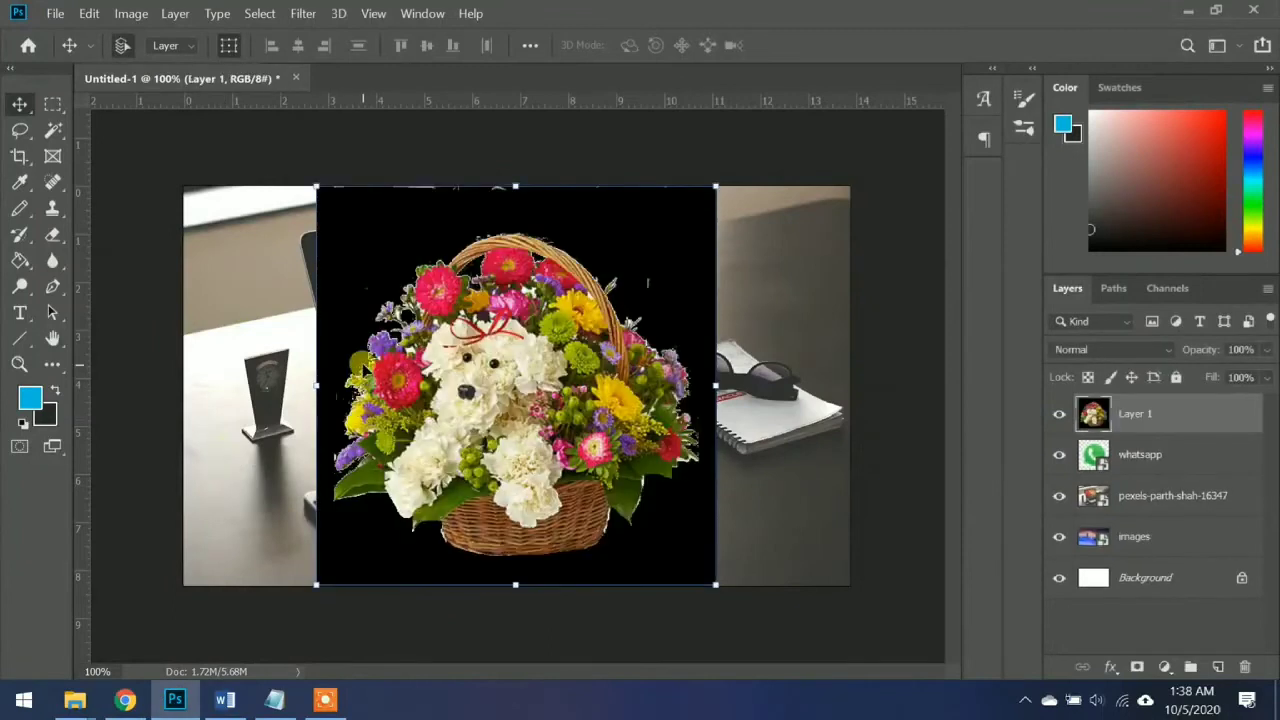
{"action": "key", "text": "ctrl+z"}
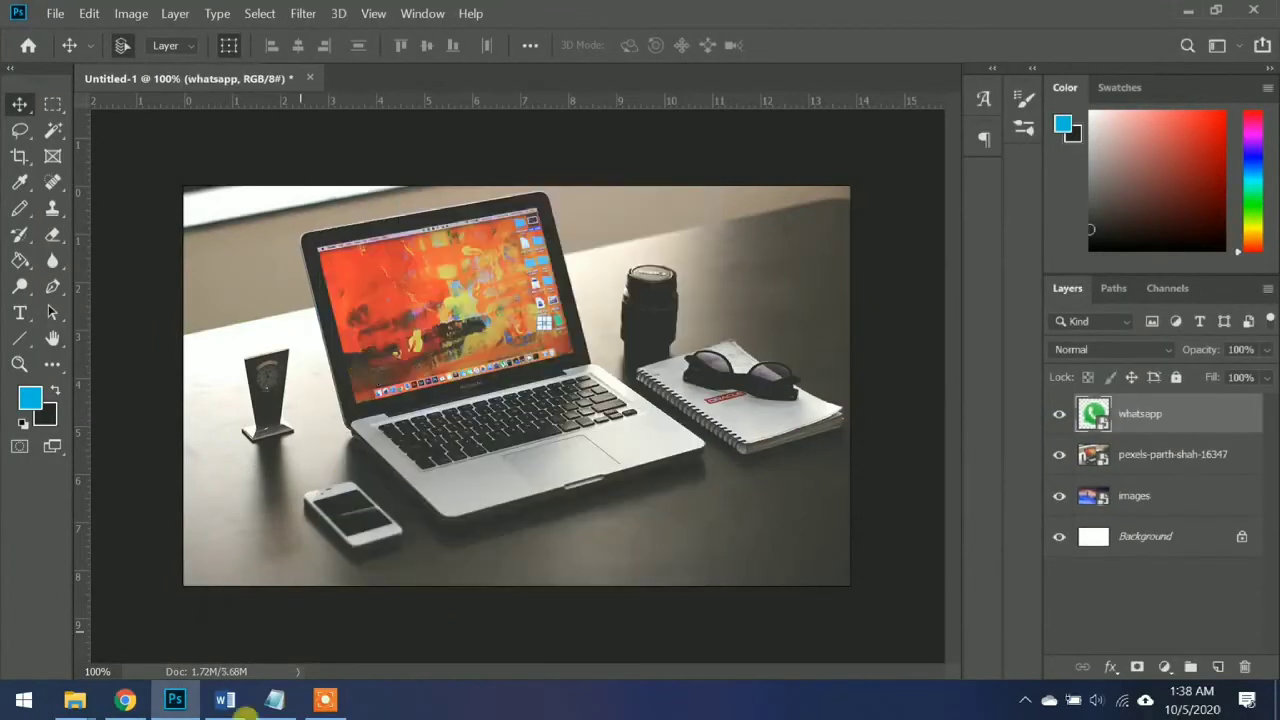
- Return to Chrome and save the flower basket image to the Downloads folder as a PNG named flowere
{"action": "left_click", "coordinate": [125, 700]}
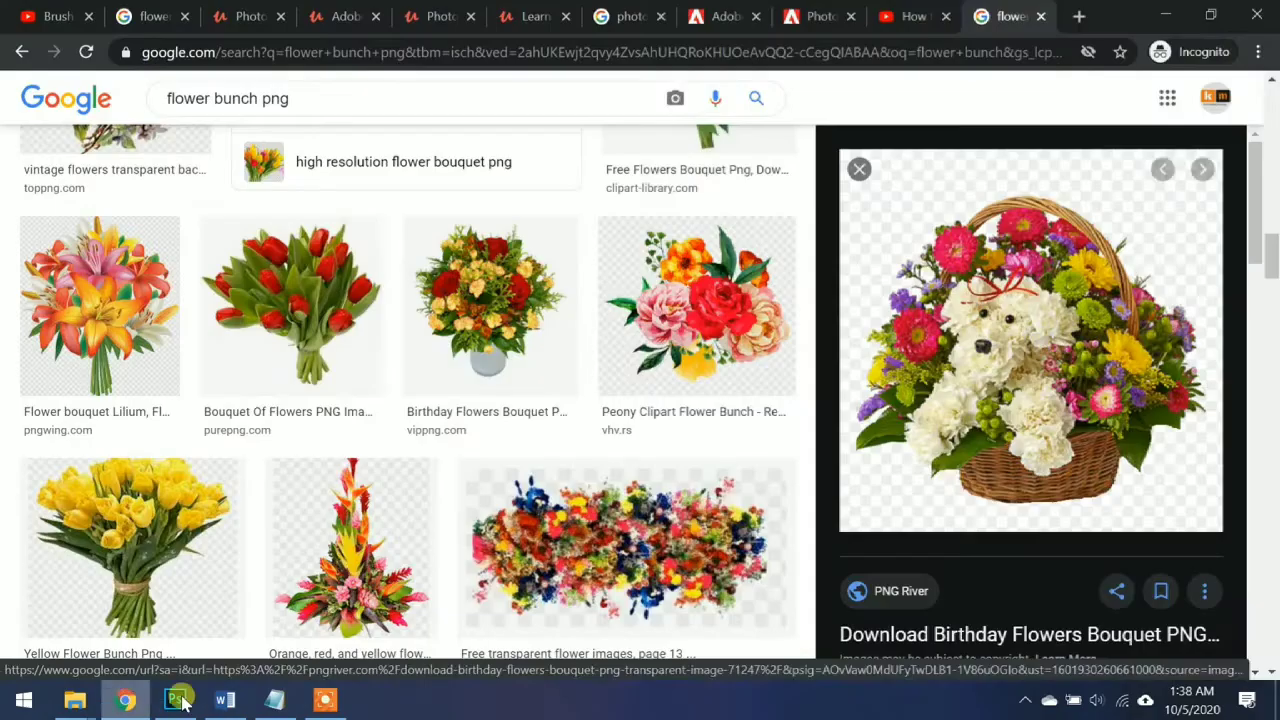
{"action": "right_click", "coordinate": [1022, 290]}
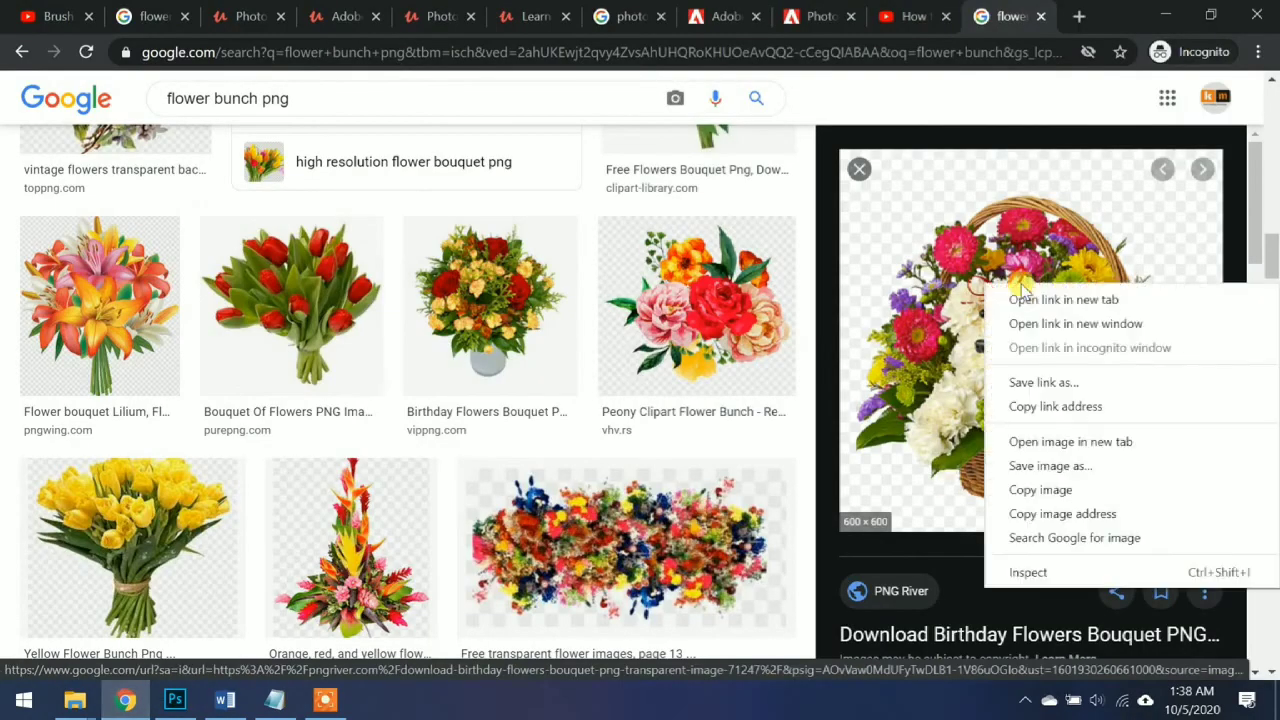
{"action": "left_click", "coordinate": [1040, 490]}
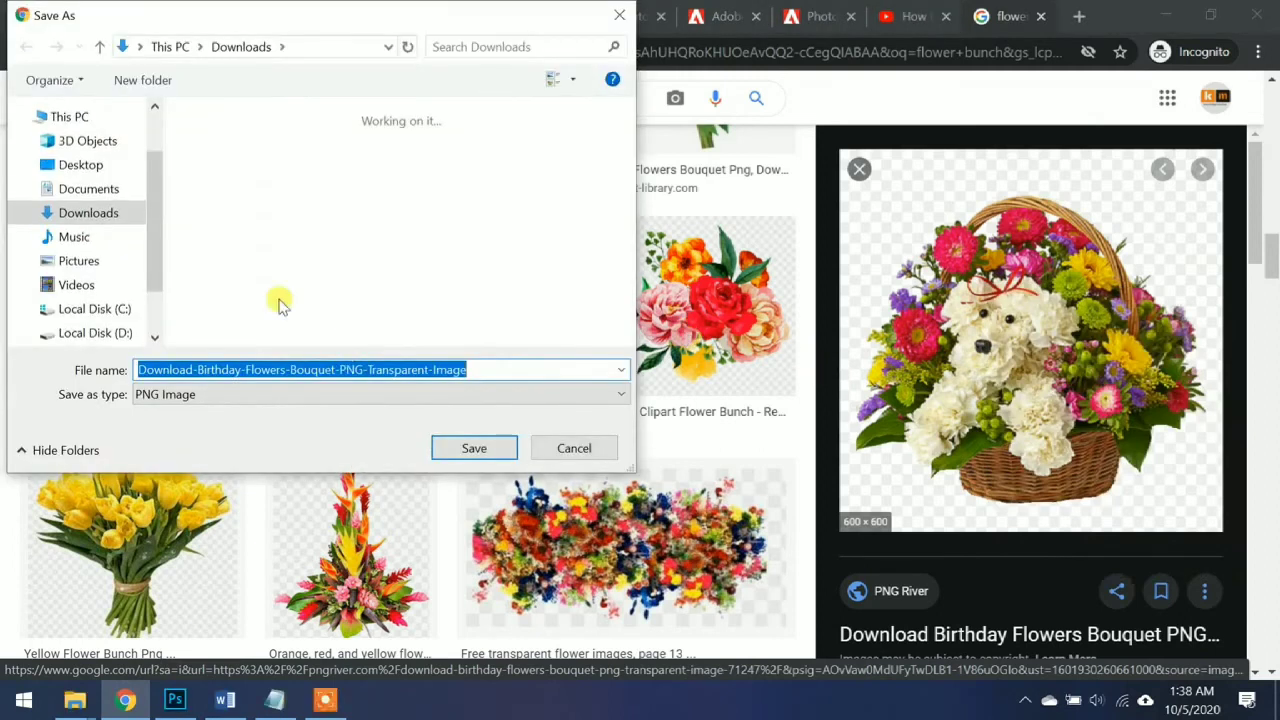
{"action": "type", "text": "flo"}
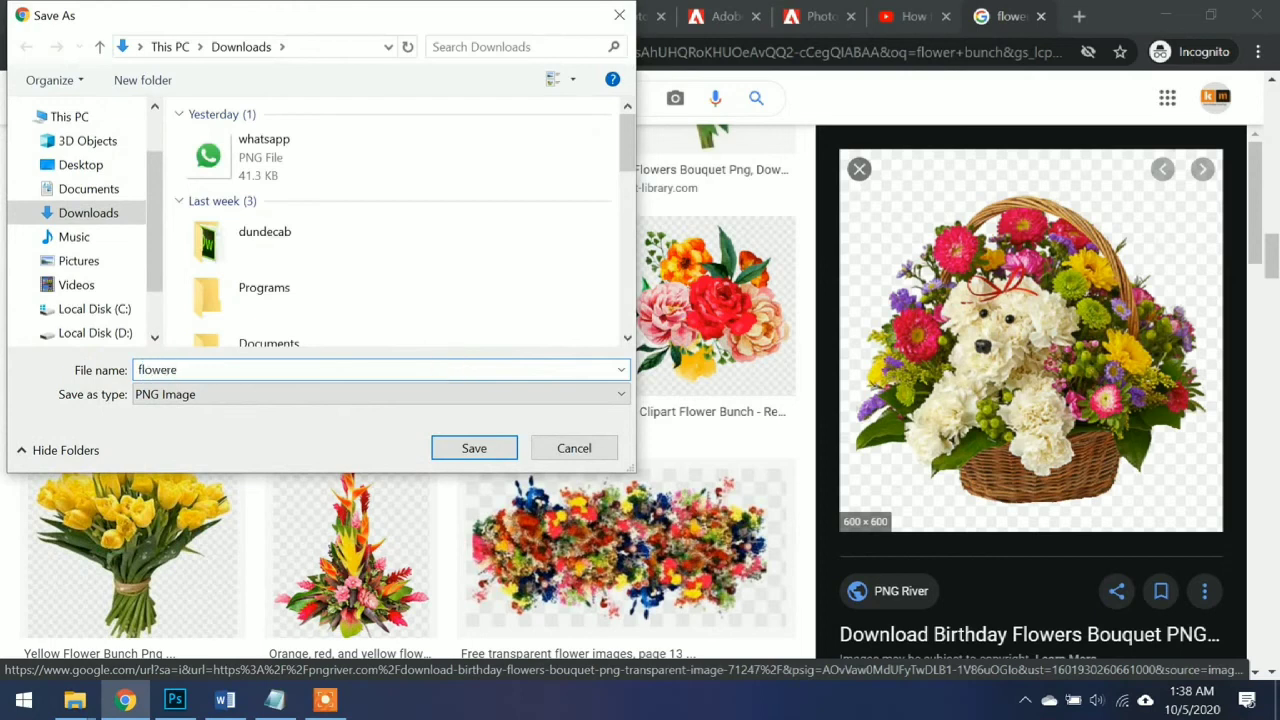
{"action": "type", "text": "were"}
{"action": "key", "text": "Return"}
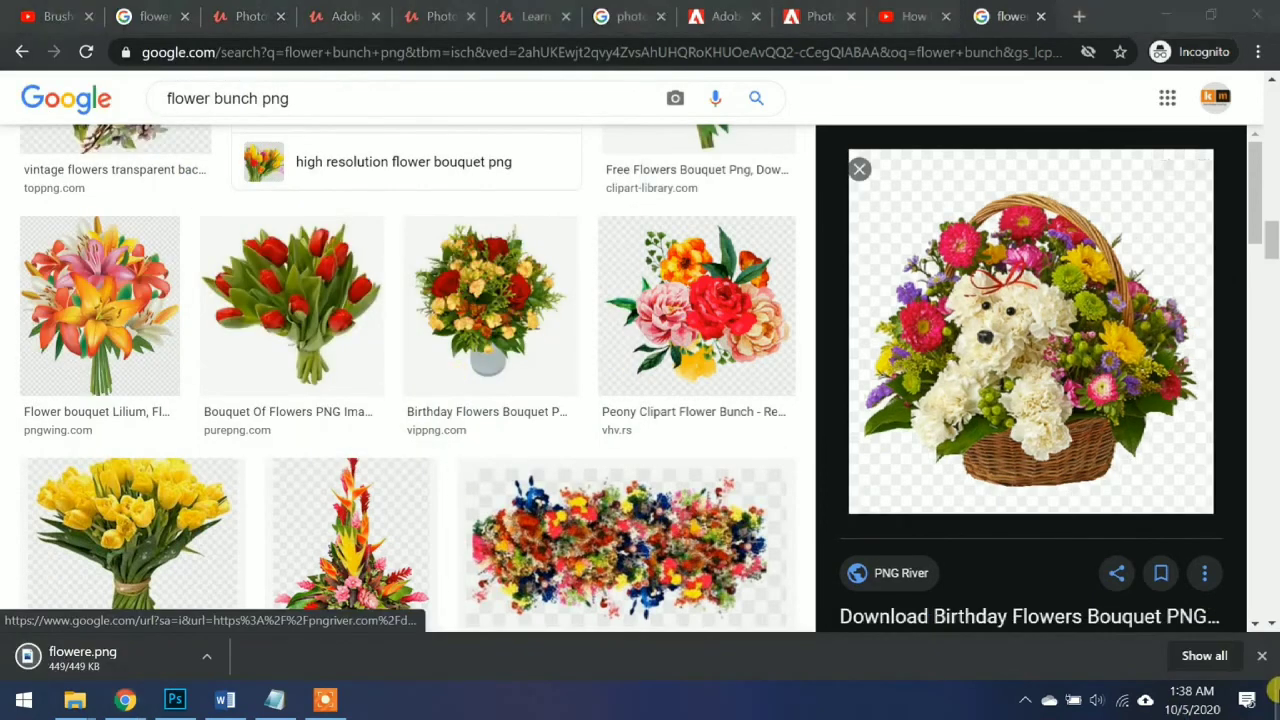
- Open the Downloads folder in File Explorer and place the flowere image into the Photoshop document
{"action": "left_click", "coordinate": [1274, 690]}
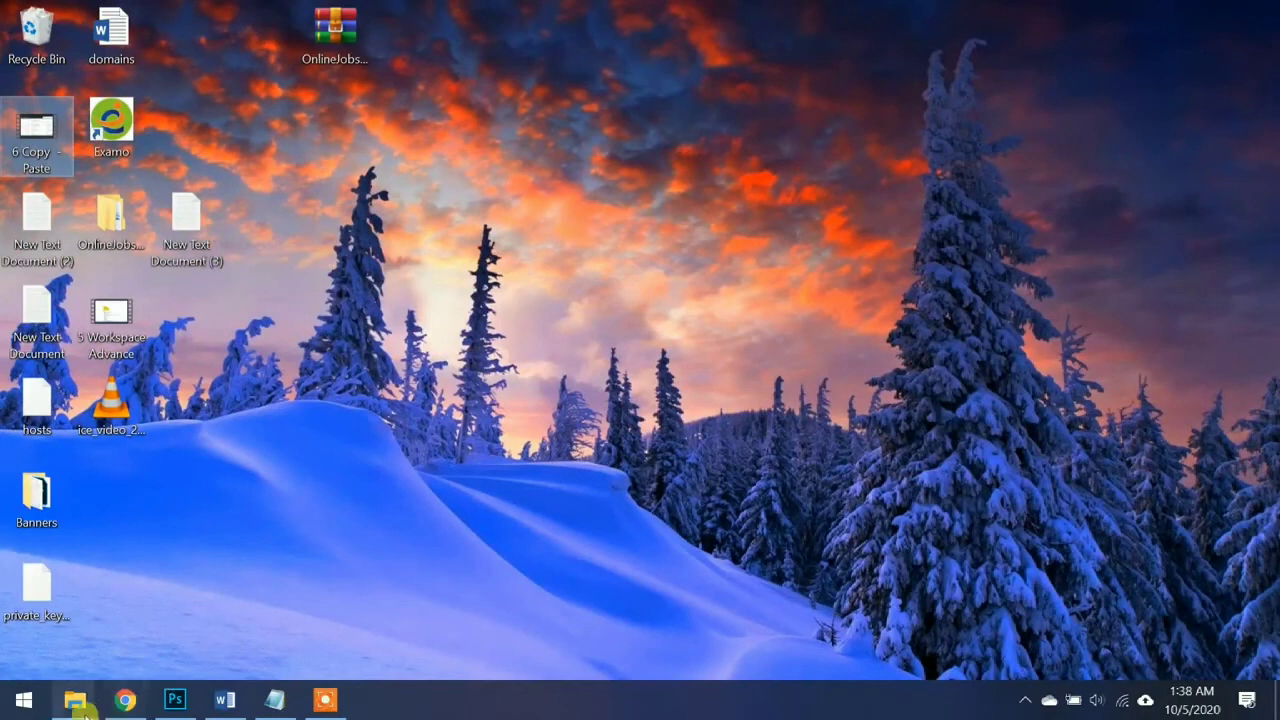
{"action": "mouse_move", "coordinate": [77, 697]}
{"action": "left_click", "coordinate": [122, 630]}
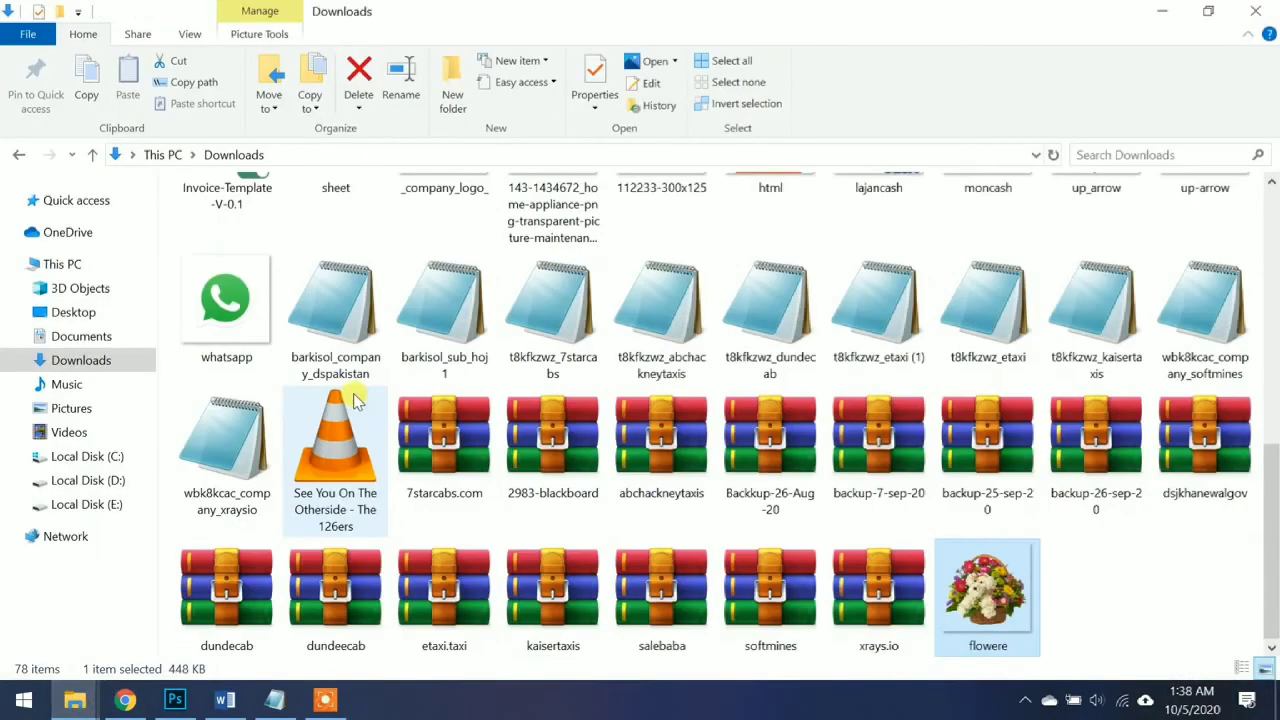
{"action": "left_click_drag", "start_coordinate": [308, 668], "coordinate": [384, 445]}
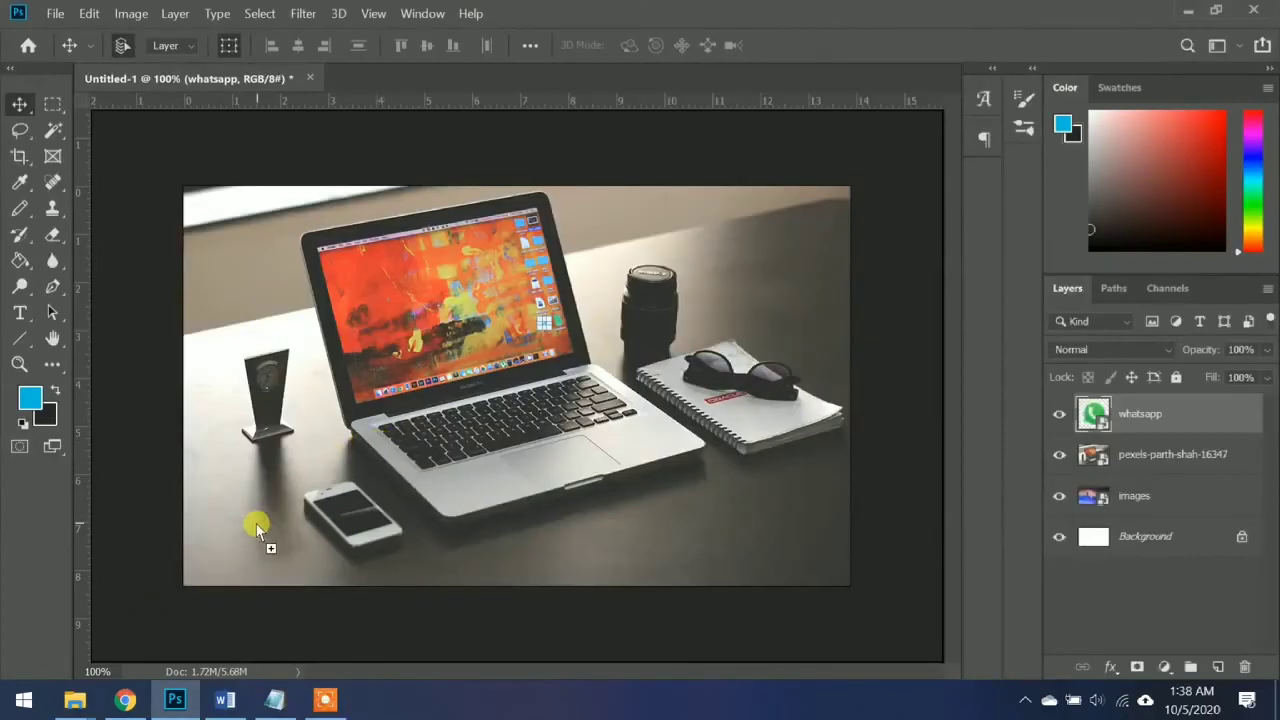
{"action": "left_click_drag", "start_coordinate": [256, 524], "coordinate": [252, 522]}
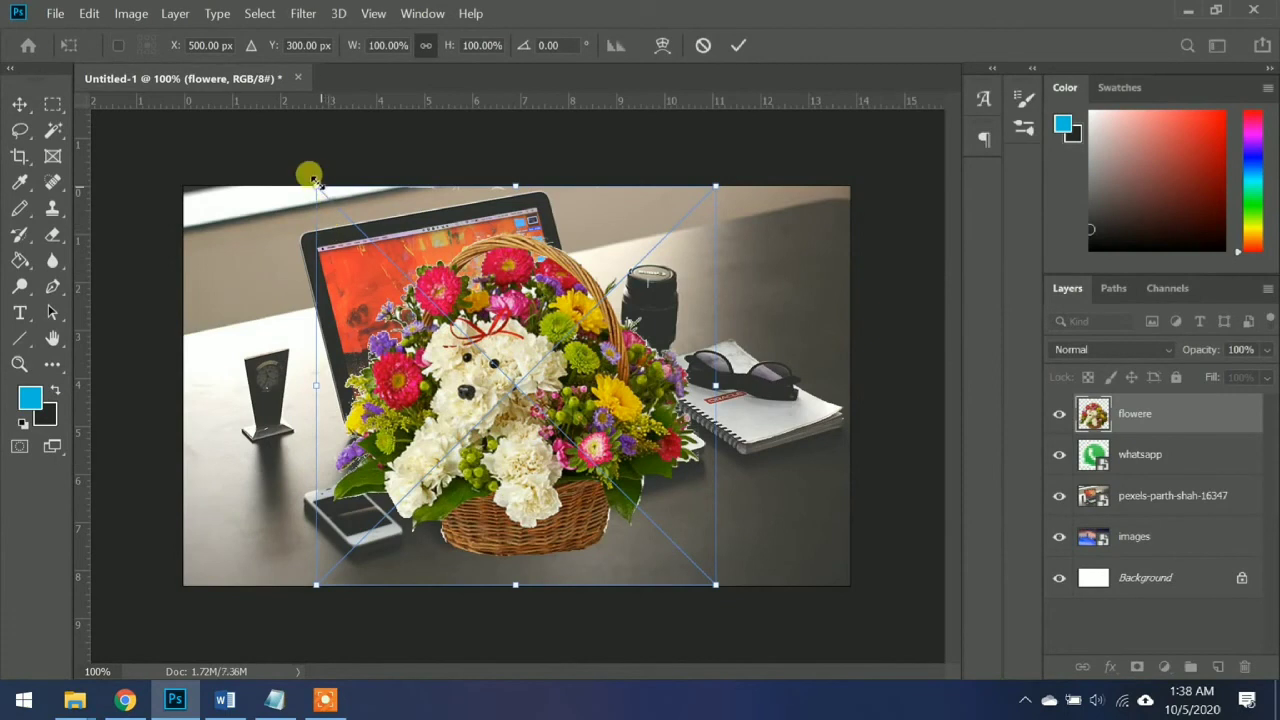
- Scale the flower basket proportionally to about 23.58%, commit, and move it to the photo's upper-right area above the notebook
{"action": "left_click_drag", "start_coordinate": [315, 183], "coordinate": [632, 535]}
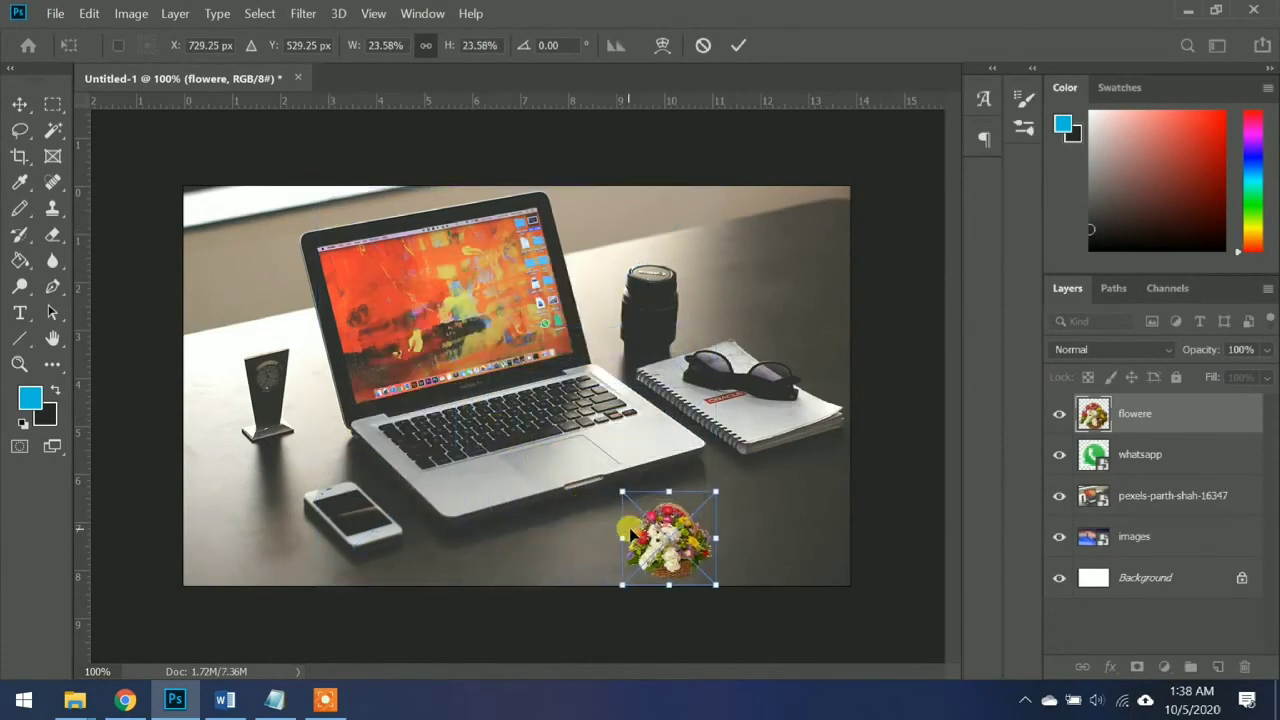
{"action": "key", "text": "Return"}
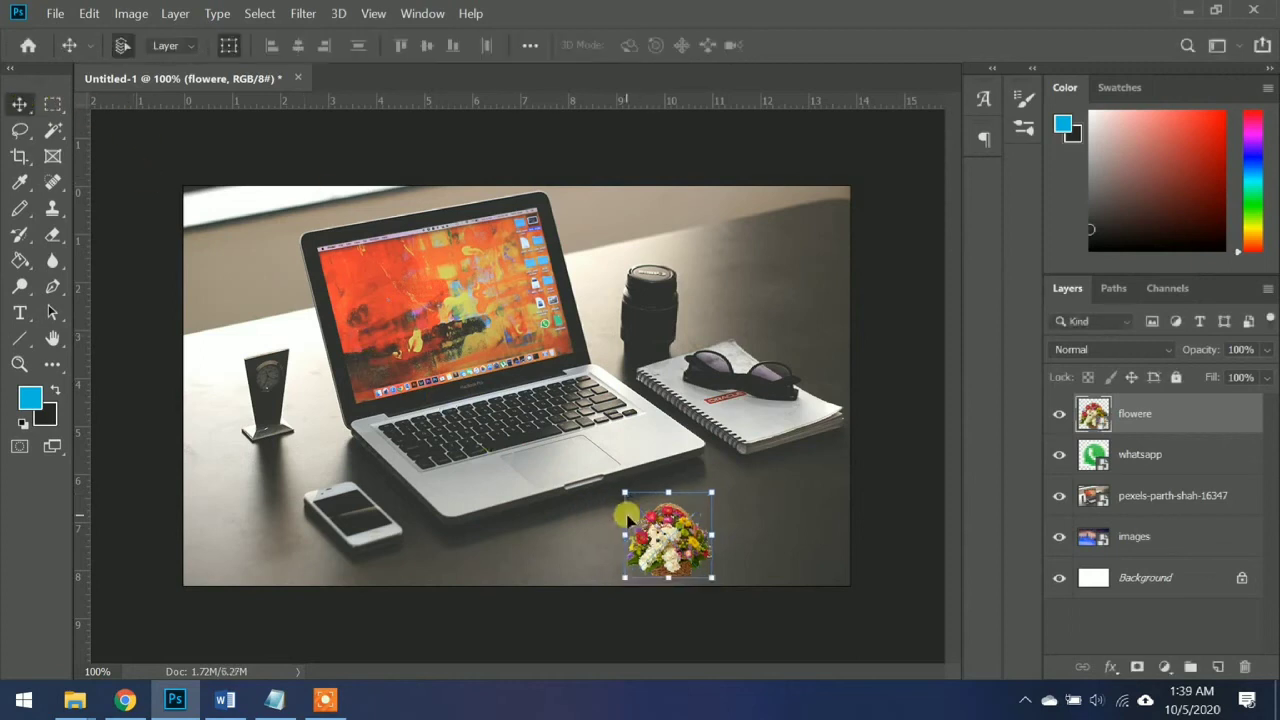
{"action": "left_click_drag", "start_coordinate": [658, 535], "coordinate": [786, 240]}
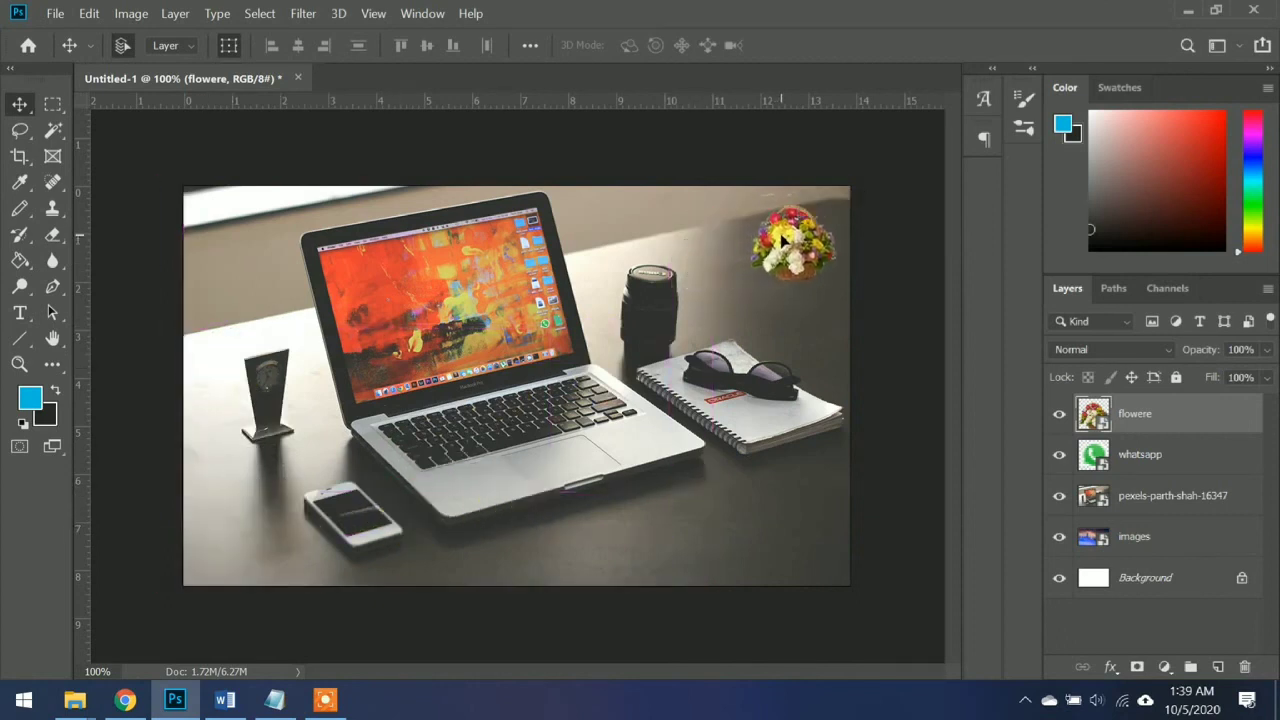
- Enlarge the flower basket slightly, commit, nudge it down a little above the notebook, and leave its layer selected
{"action": "left_click_drag", "start_coordinate": [742, 276], "coordinate": [728, 300]}
{"action": "key", "text": "Return"}
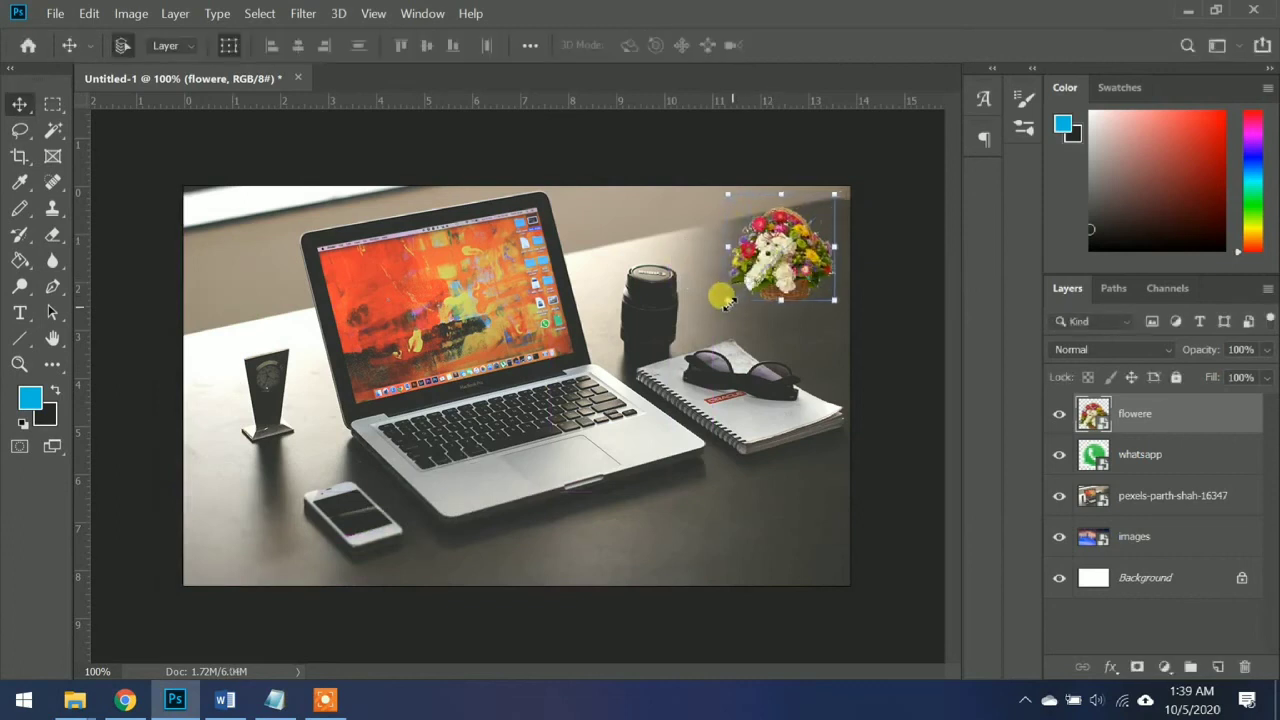
{"action": "left_click", "coordinate": [137, 180]}
{"action": "left_click_drag", "start_coordinate": [777, 272], "coordinate": [771, 272]}
{"action": "left_click", "coordinate": [743, 529]}
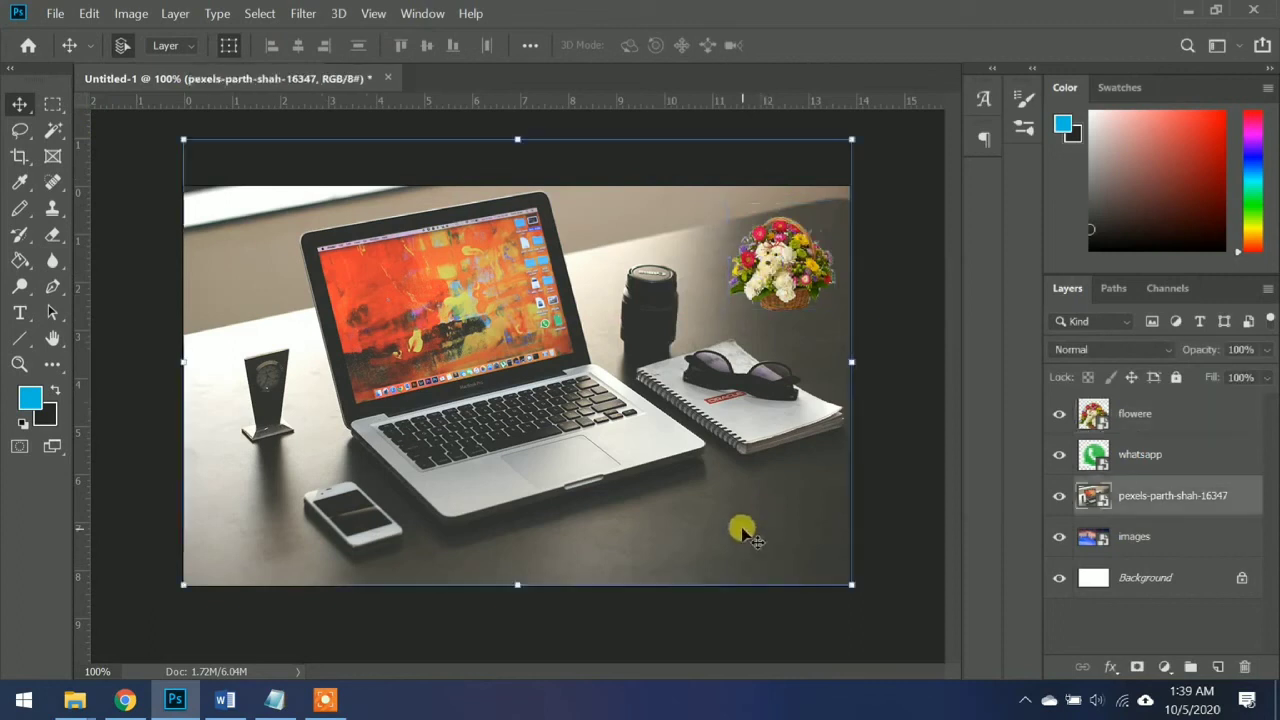
{"action": "left_click", "coordinate": [913, 265]}
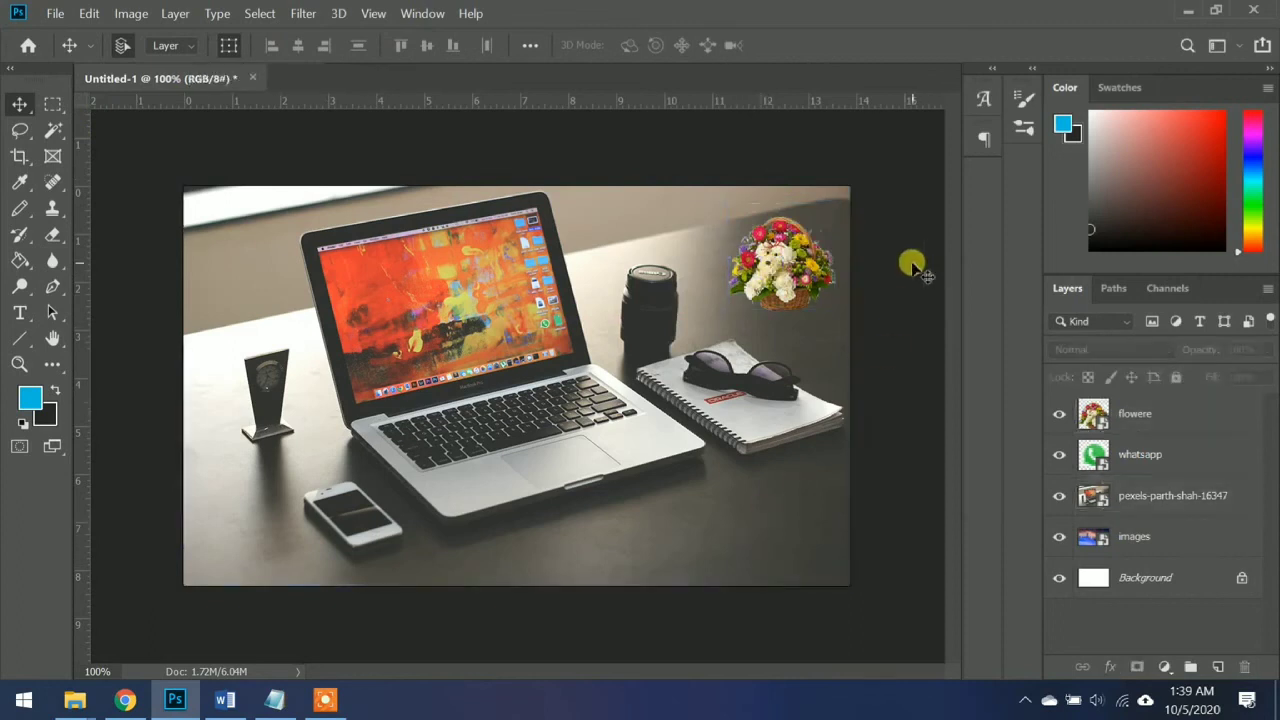
{"action": "left_click", "coordinate": [768, 266]}
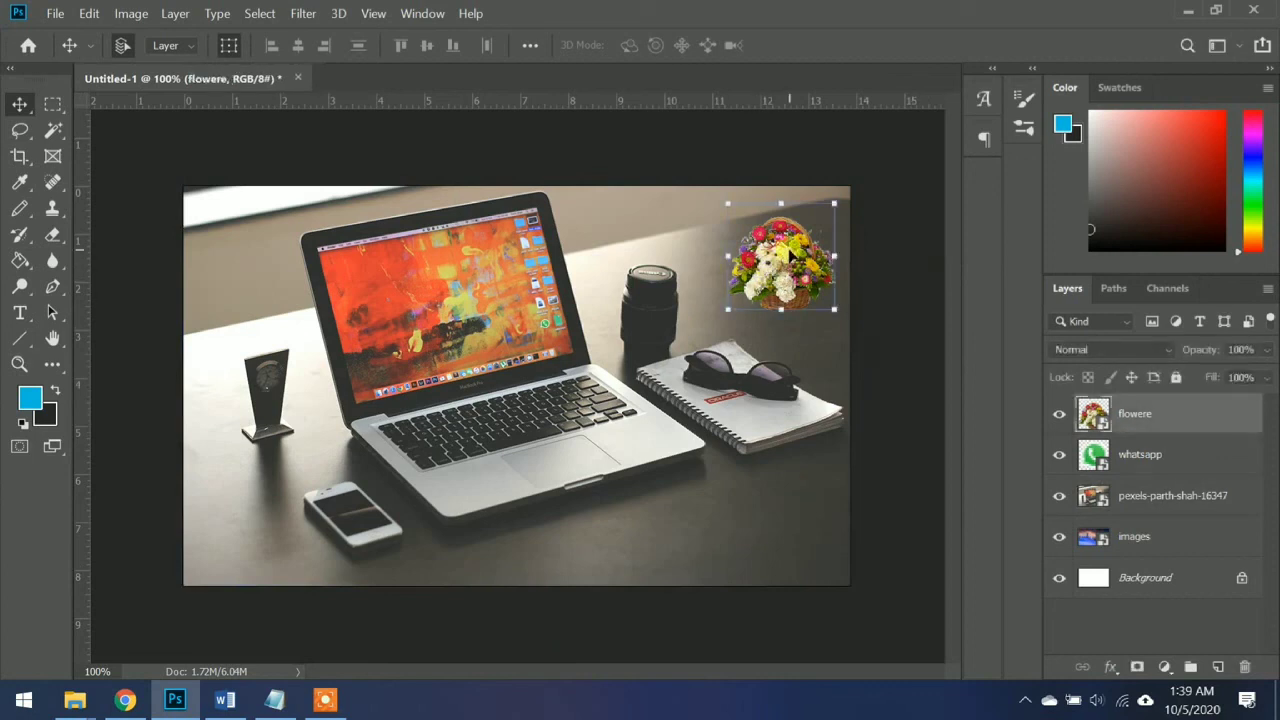
{"action": "left_click", "coordinate": [1267, 288]}
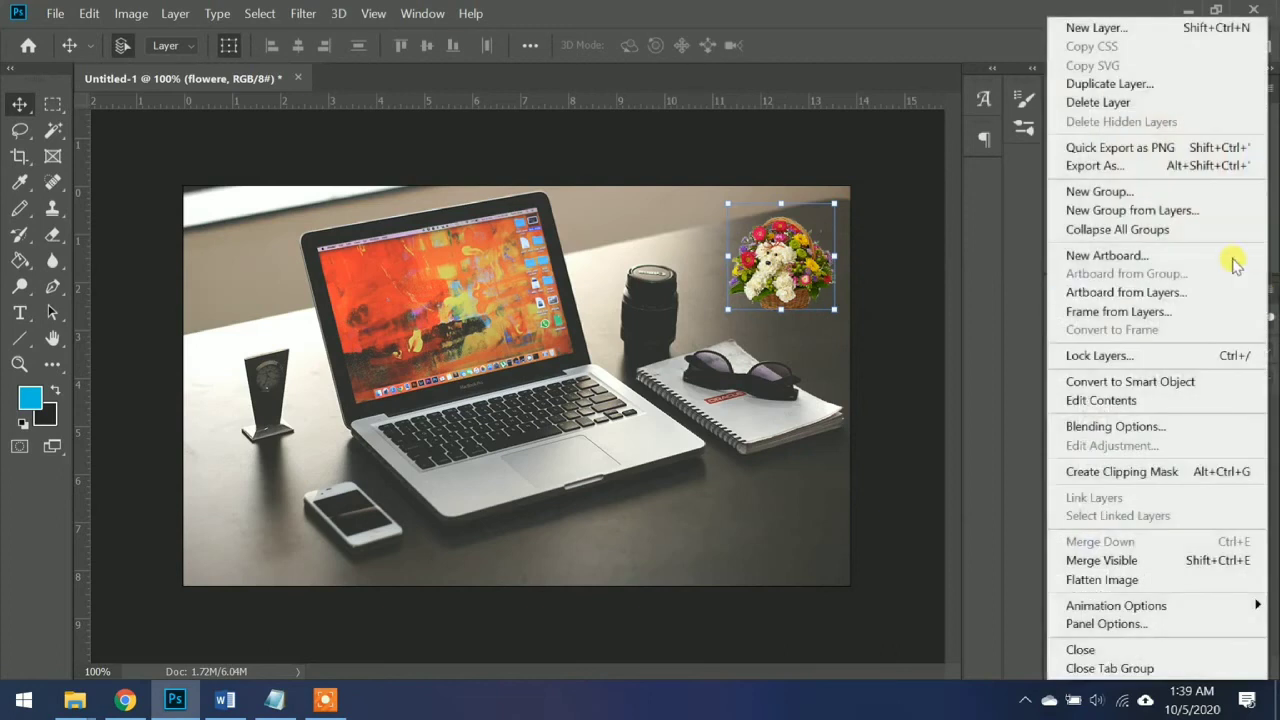
{"action": "left_click", "coordinate": [1016, 312]}
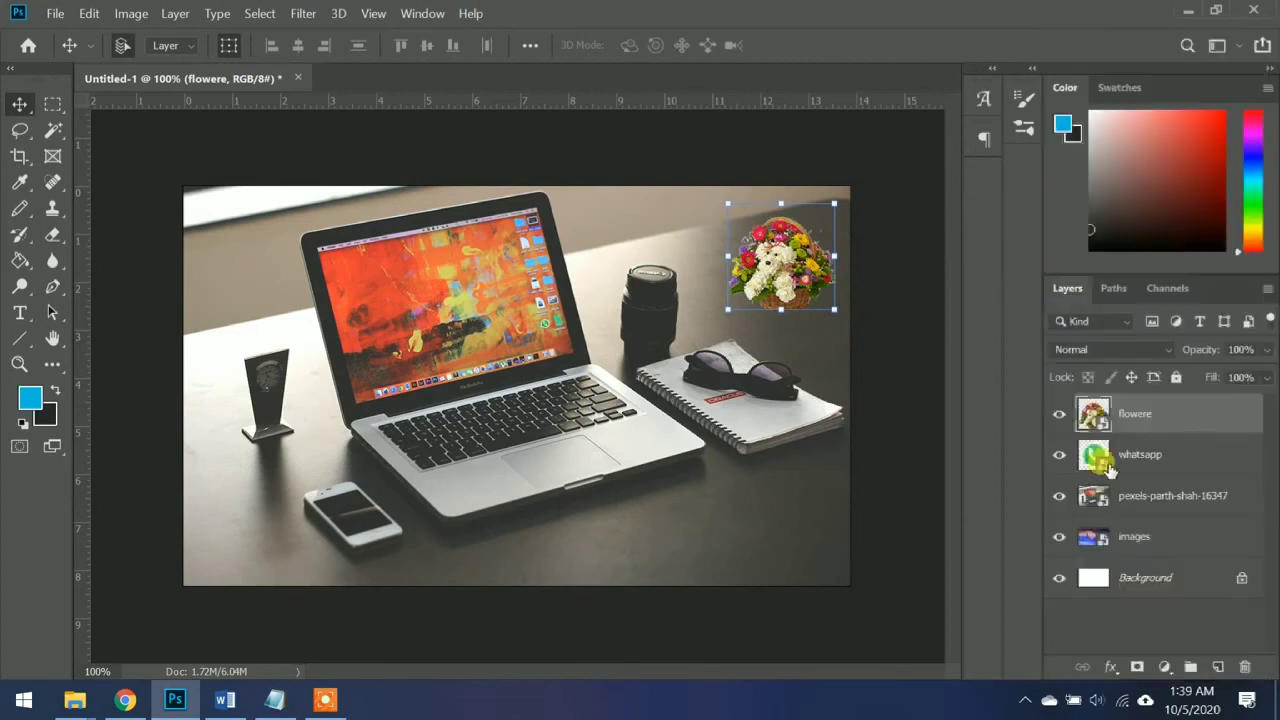
- Lower the opacity of the flowere layer to about 54% and leave no layer selected
{"action": "left_click", "coordinate": [1266, 350]}
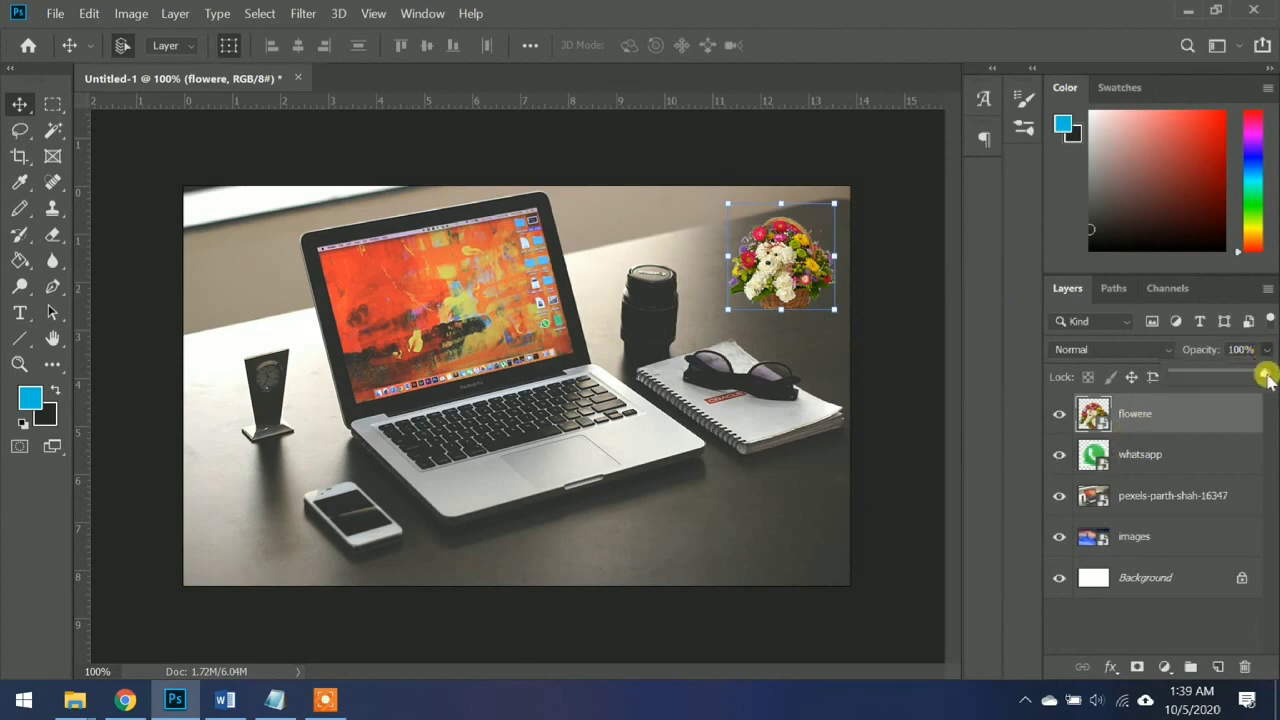
{"action": "left_click_drag", "start_coordinate": [1264, 374], "coordinate": [1228, 380]}
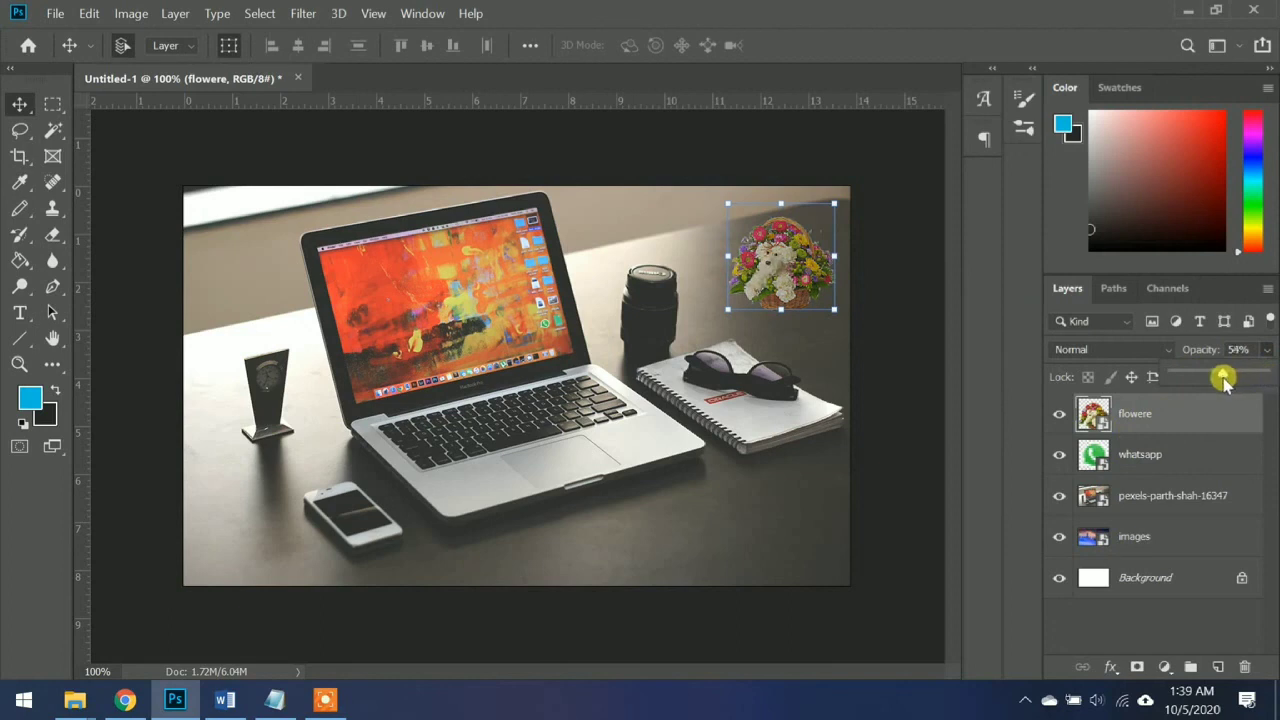
{"action": "left_click", "coordinate": [928, 385]}
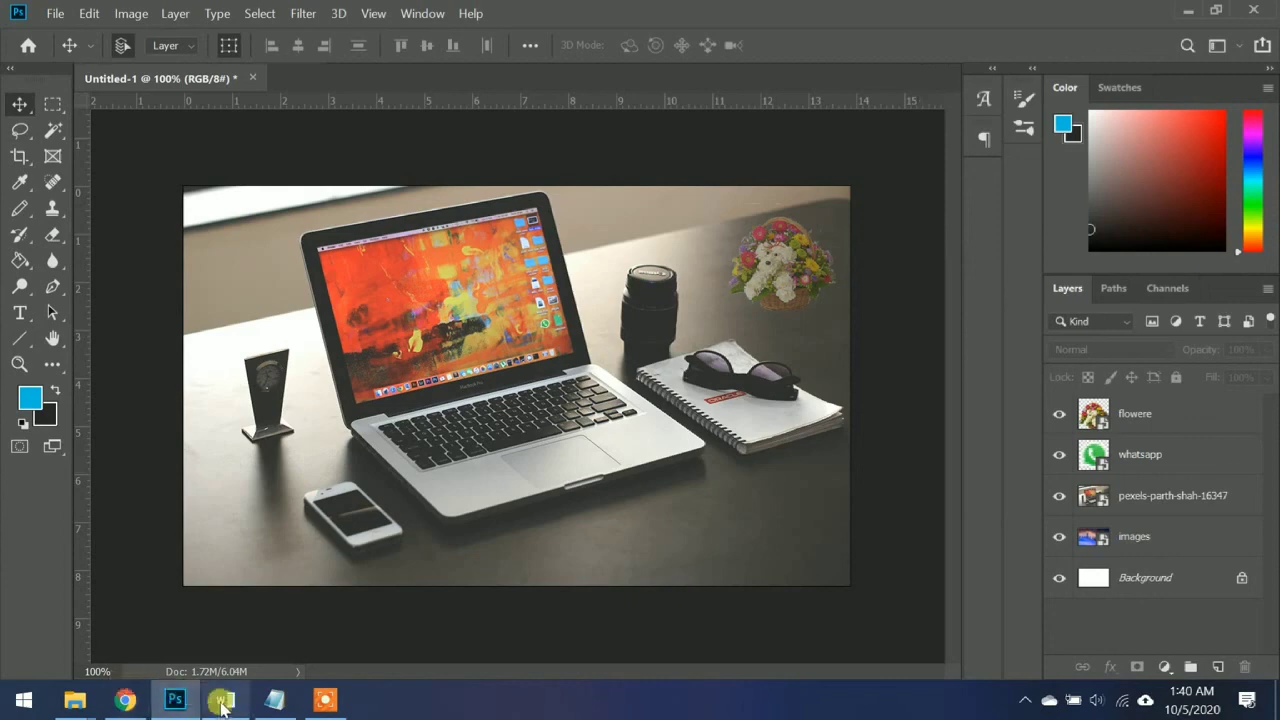
{"action": "left_click", "coordinate": [224, 700]}
{"action": "left_click", "coordinate": [224, 700]}
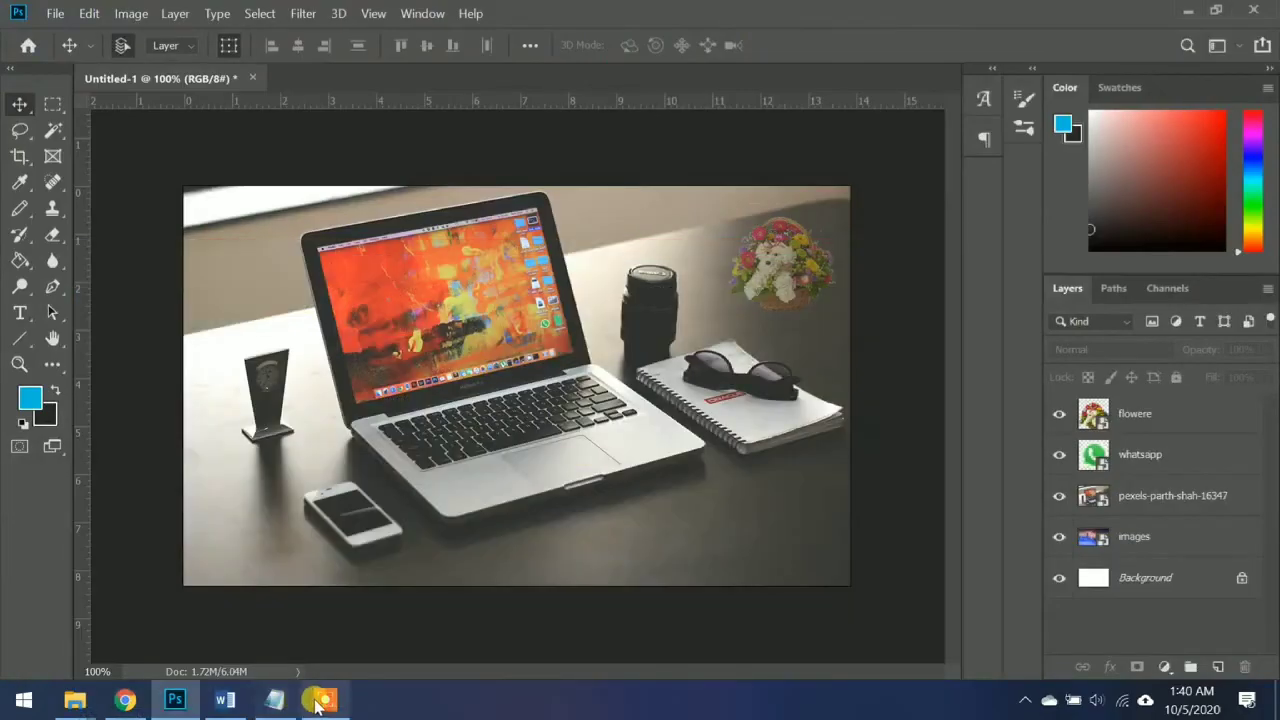